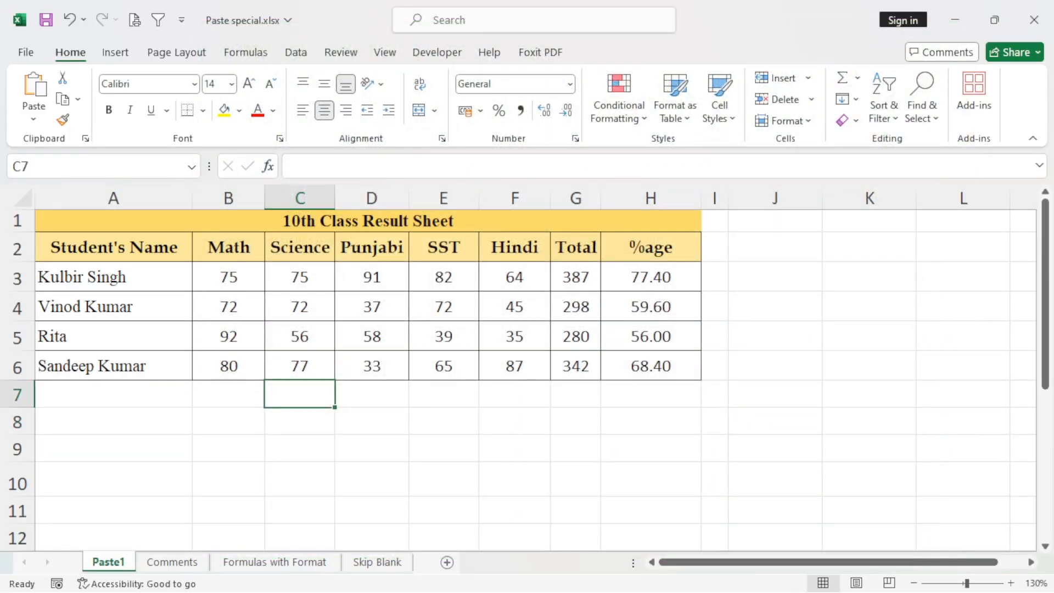
left_click_drag(55, 221, 659, 365)
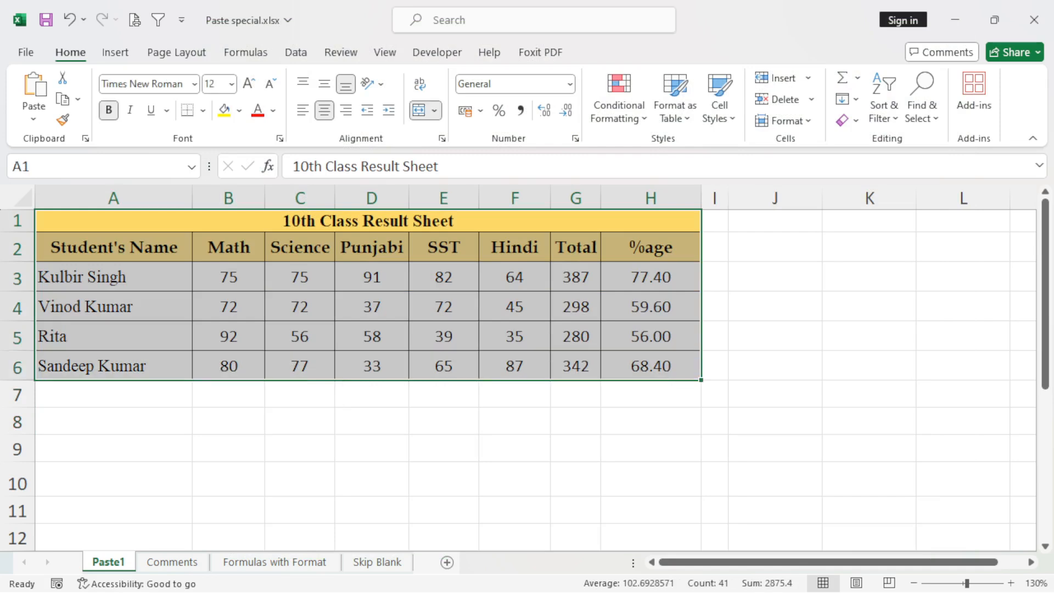
left_click(228, 448)
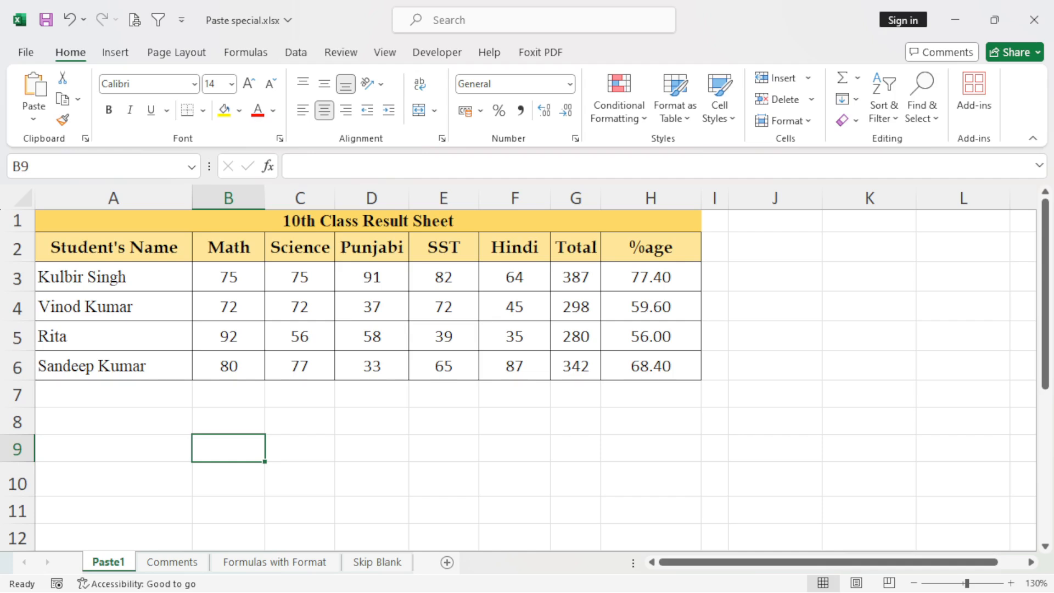
left_click(372, 421)
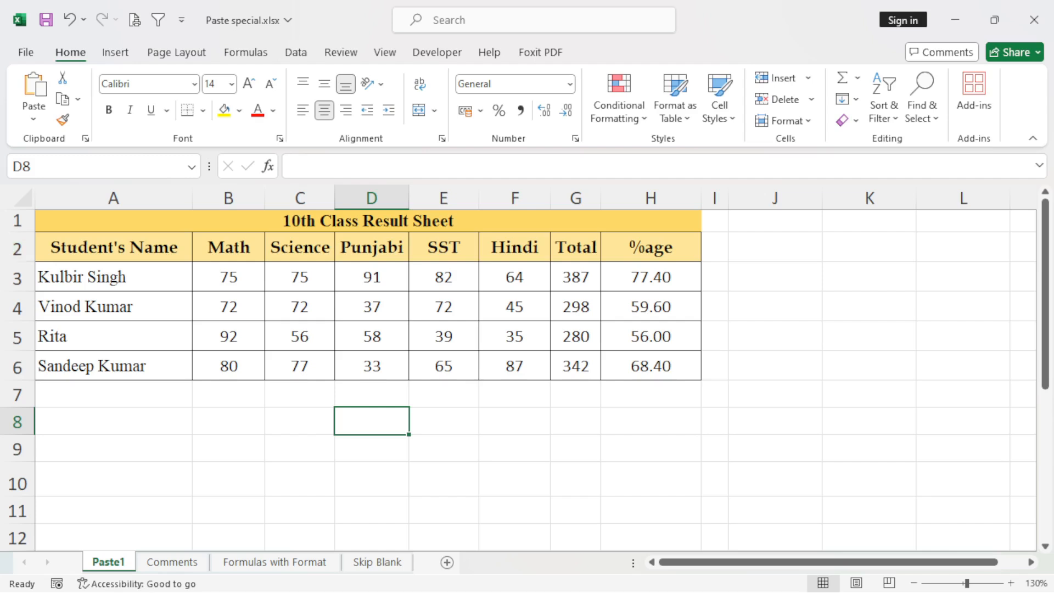
left_click_drag(368, 220, 367, 366)
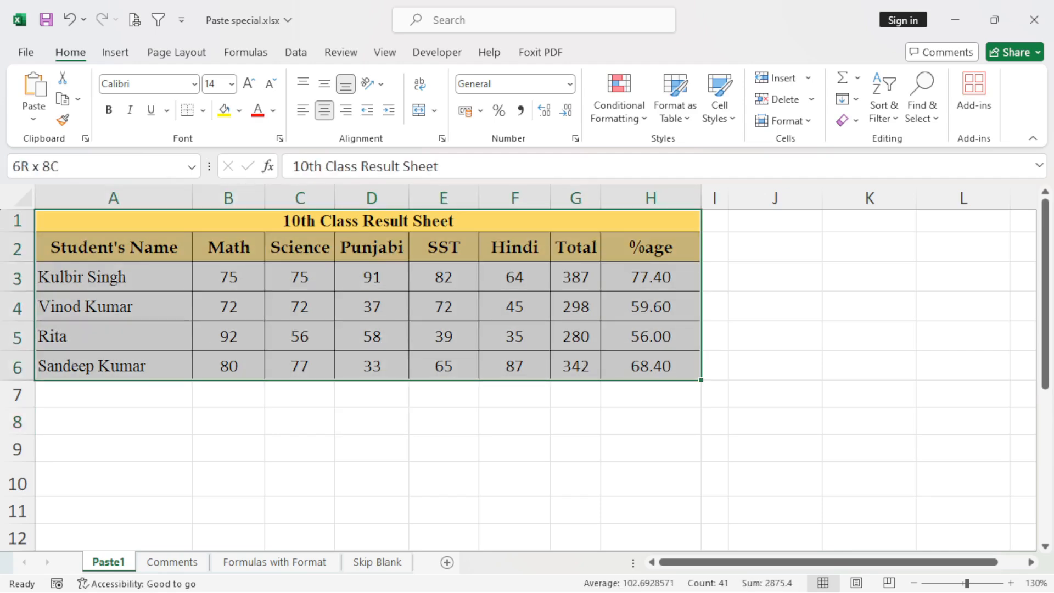
left_click(369, 366)
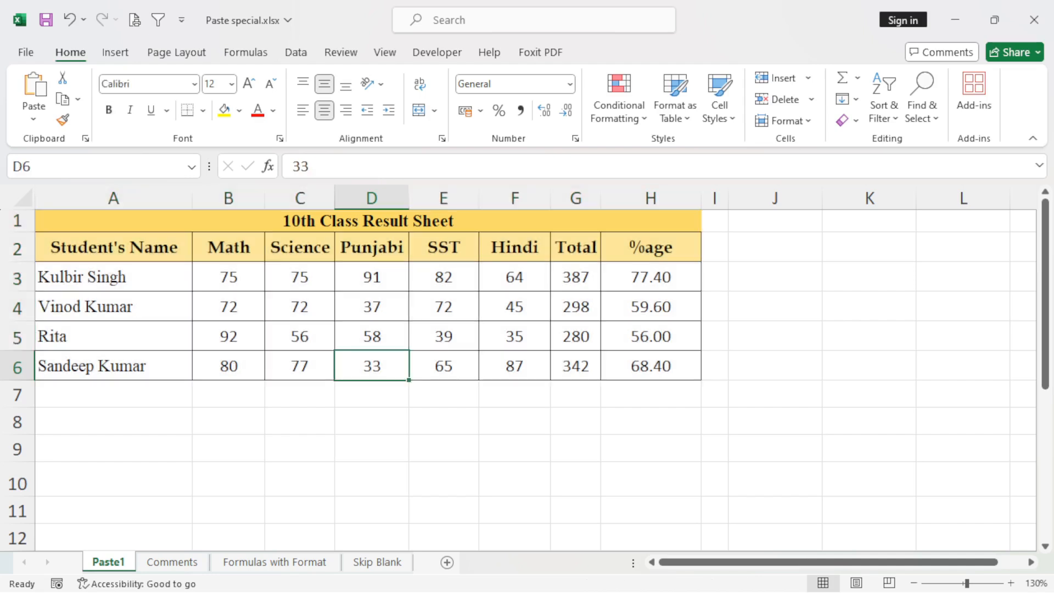
Step: Copy the result table A1:H6, paste it normally at cell A8, and undo the paste
left_click_drag(369, 221, 369, 367)
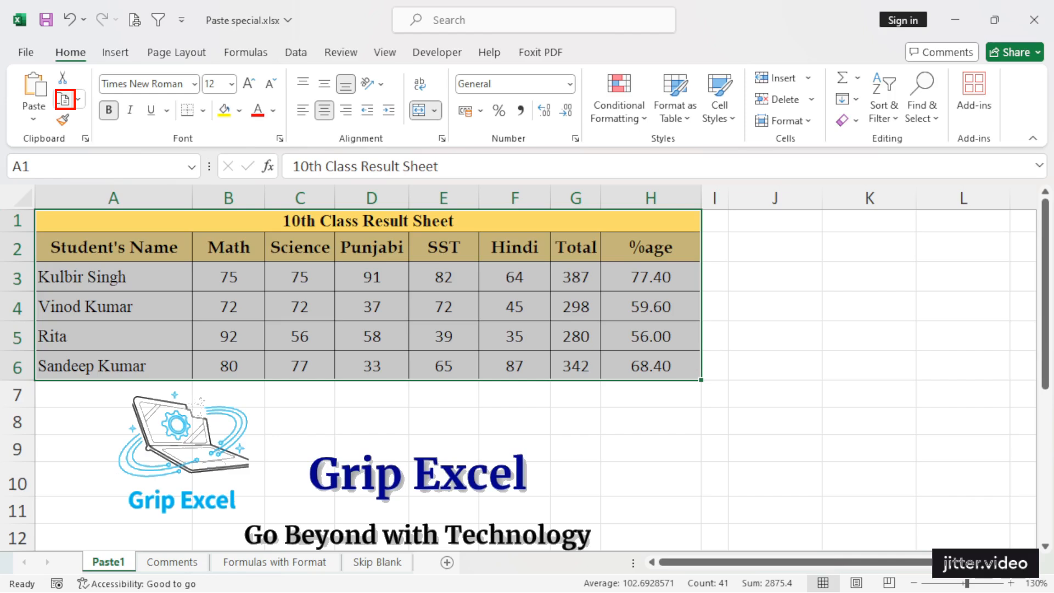
left_click(65, 100)
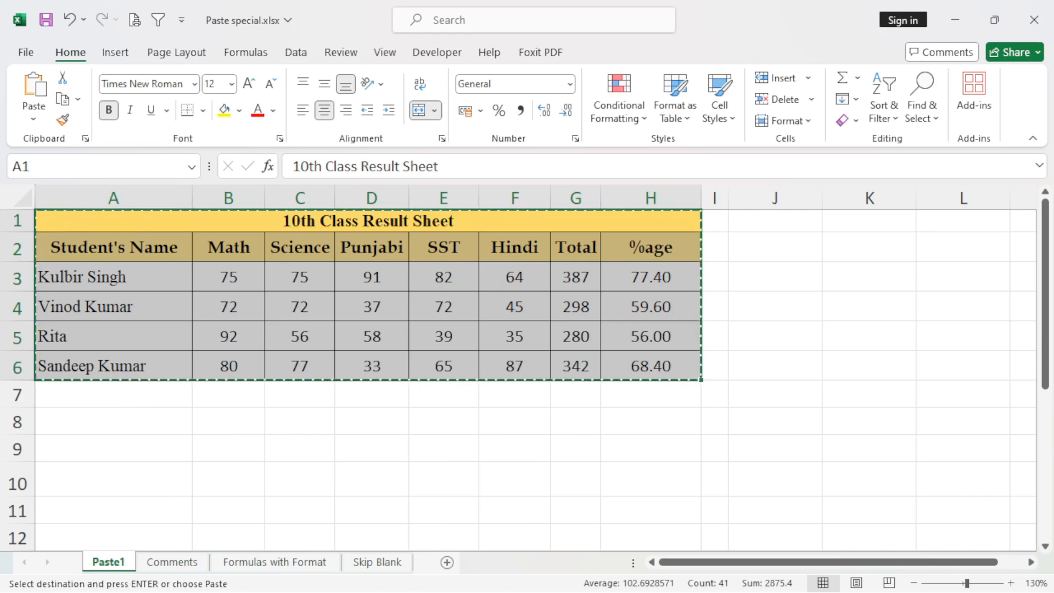
left_click(114, 421)
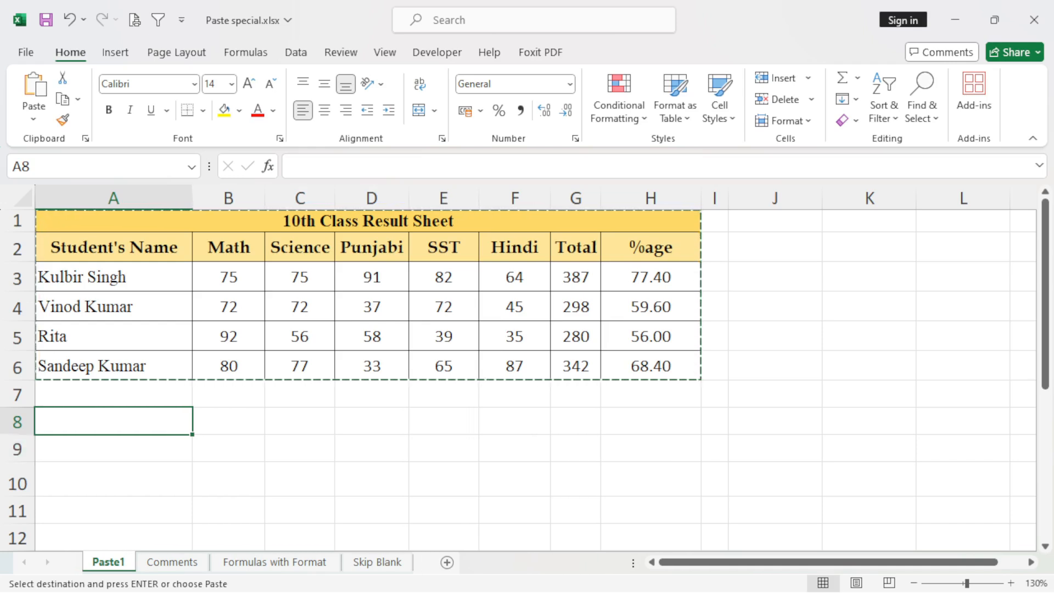
key("ctrl+v")
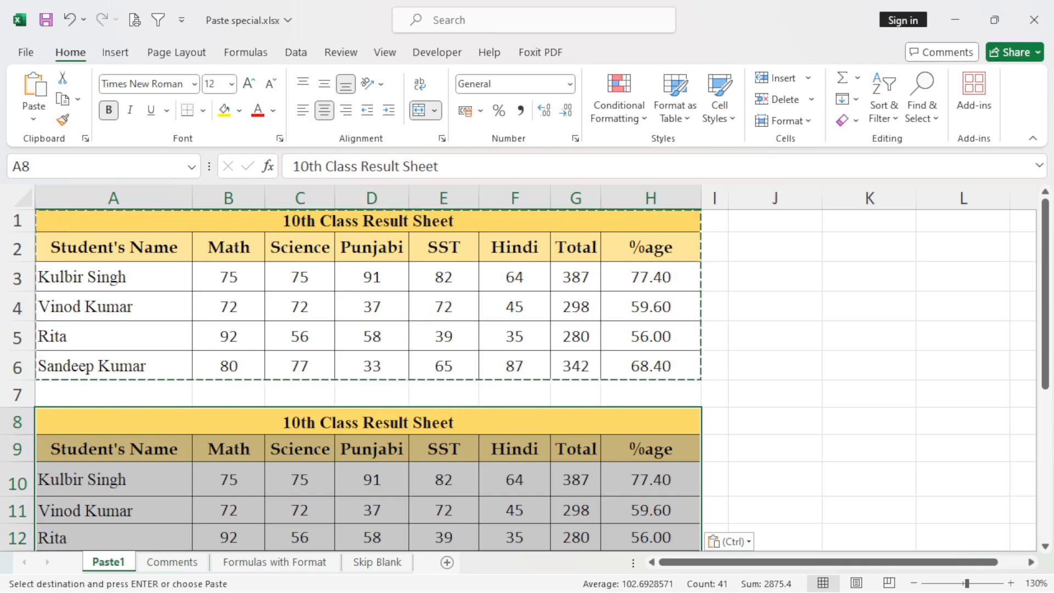
key("ctrl+z")
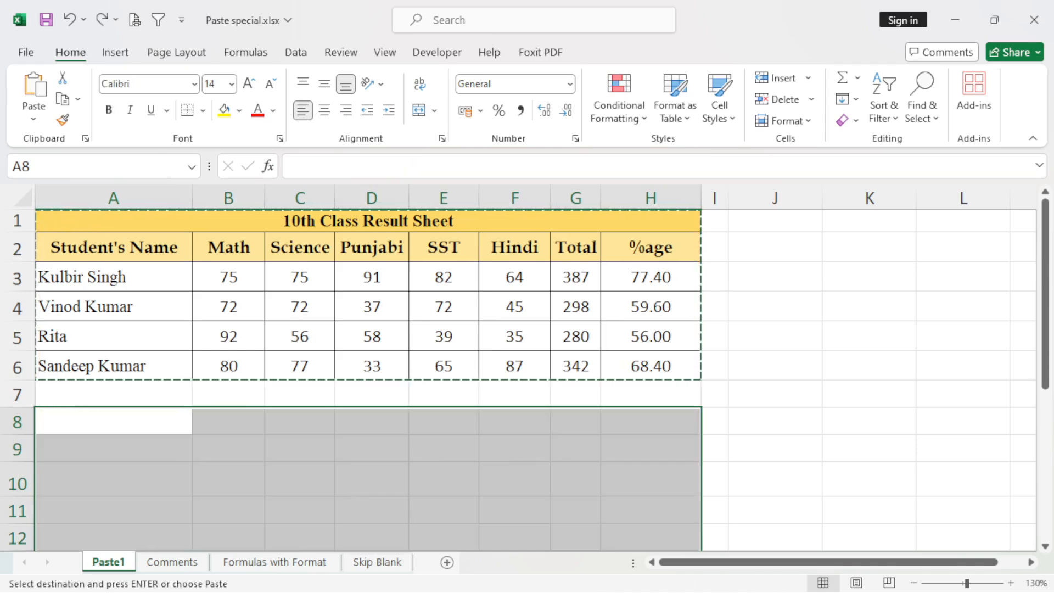
Step: Paste the copied result table at cell A8 through Paste Special with the All option
left_click(113, 422)
right_click(123, 422)
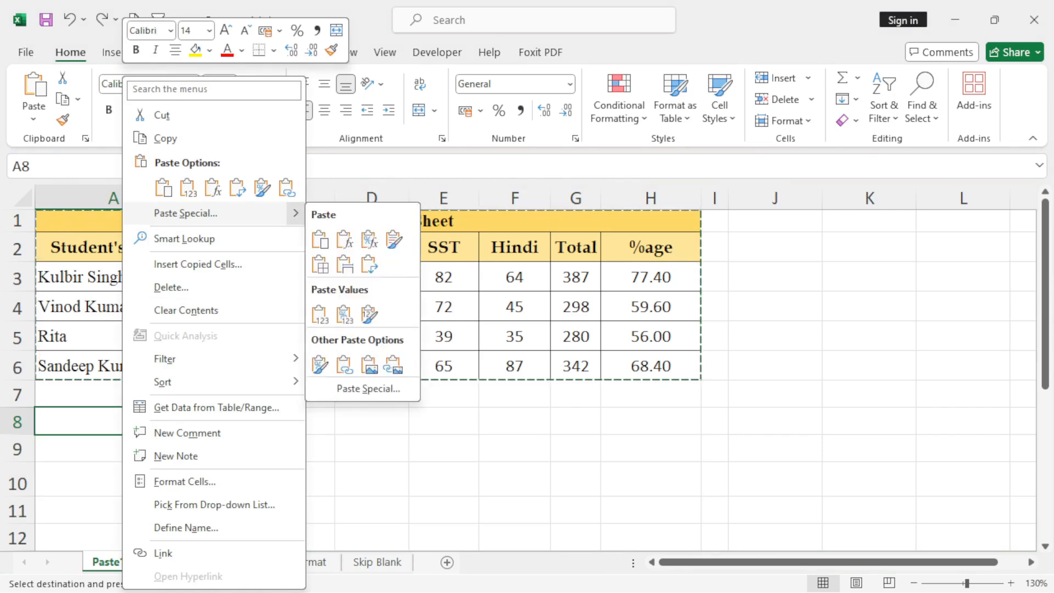
left_click(220, 213)
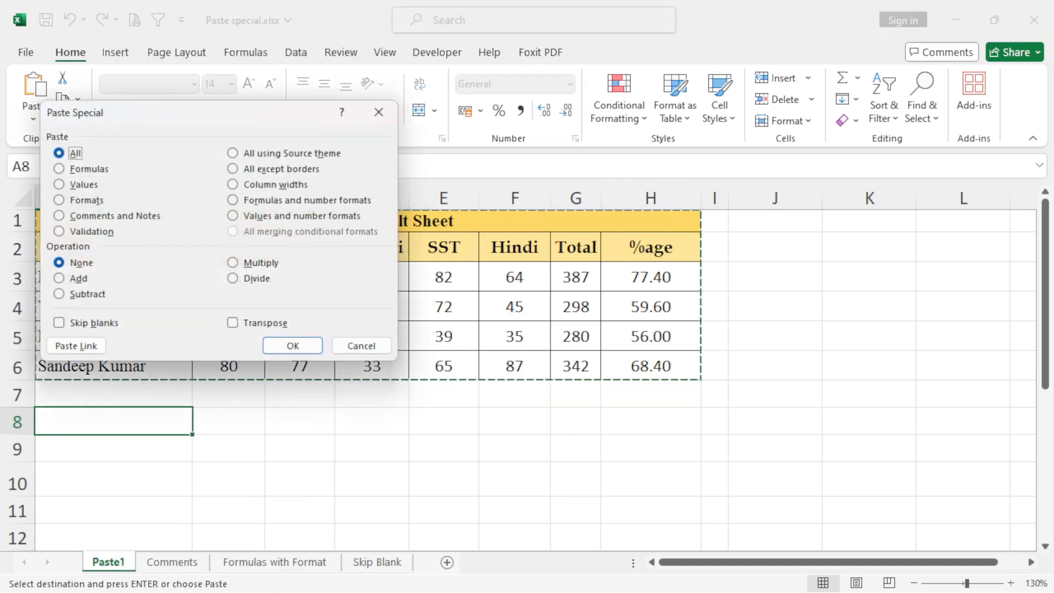
left_click_drag(229, 117, 679, 95)
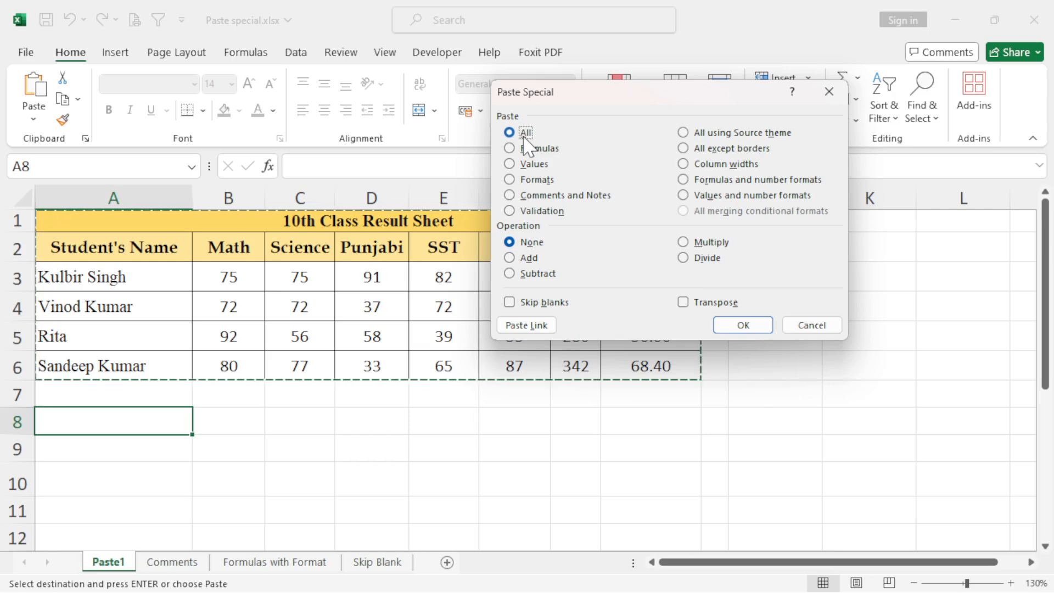
left_click(743, 325)
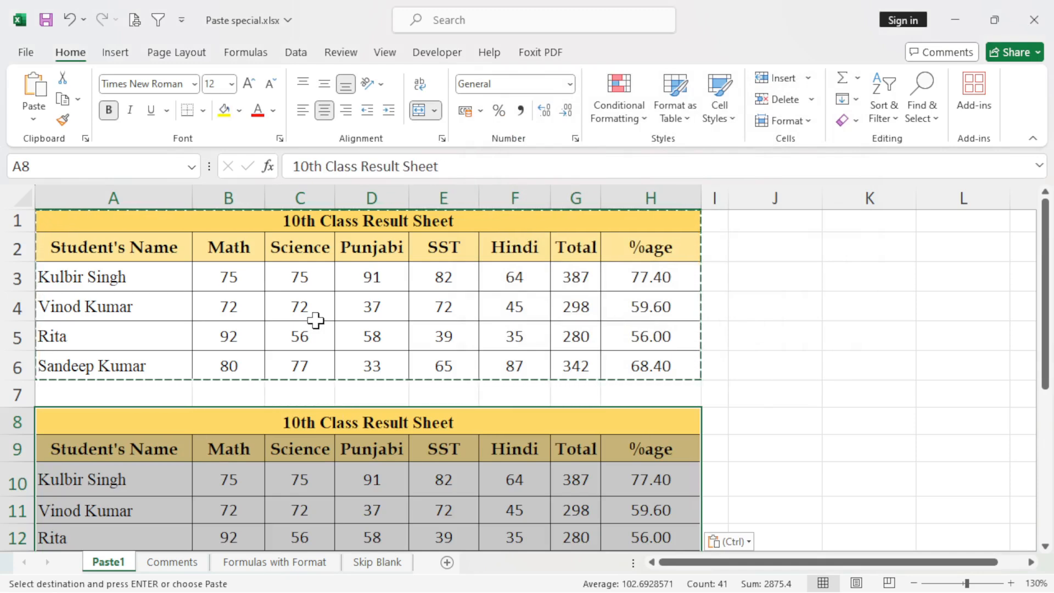
Step: Compare the original result table with the copy starting at A8 and look over the Paste Special options for A8
scroll(317, 320, "down", 2)
scroll(317, 320, "up", 2)
left_click_drag(113, 224, 576, 367)
scroll(188, 302, "down", 2)
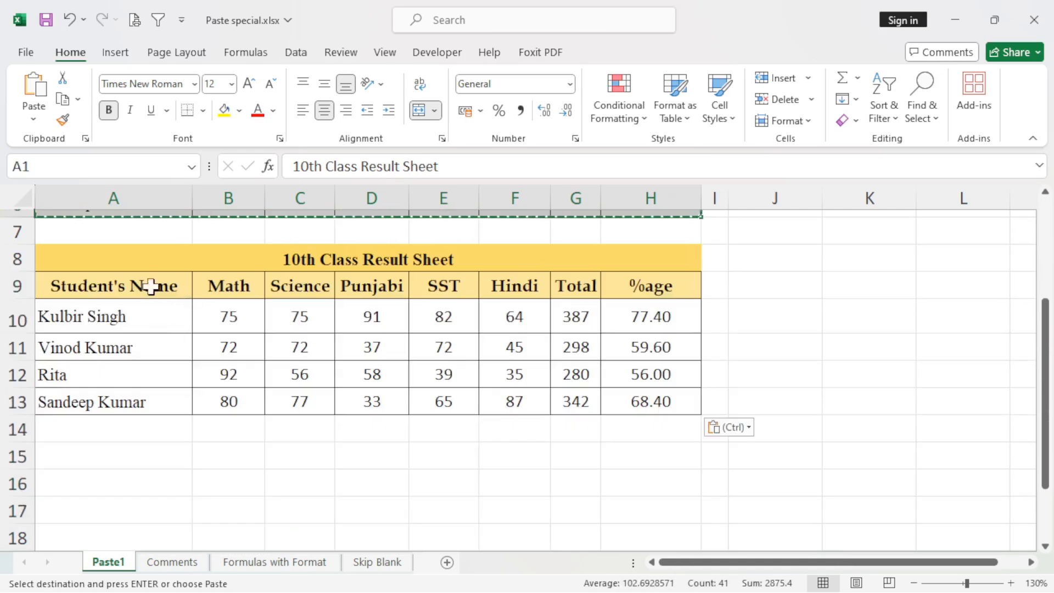
left_click(145, 264)
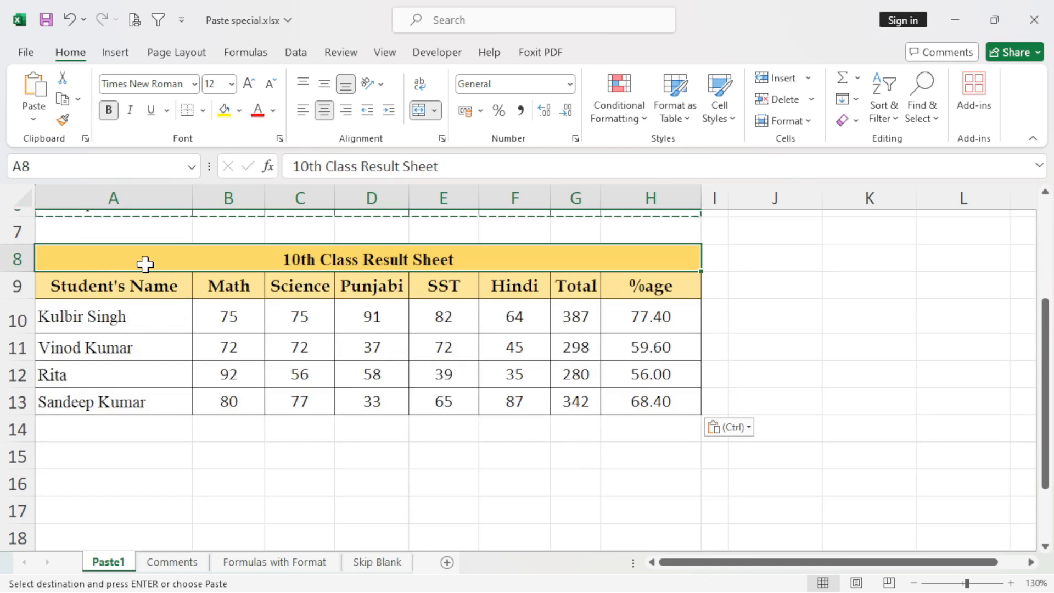
right_click(145, 265)
mouse_move(316, 209)
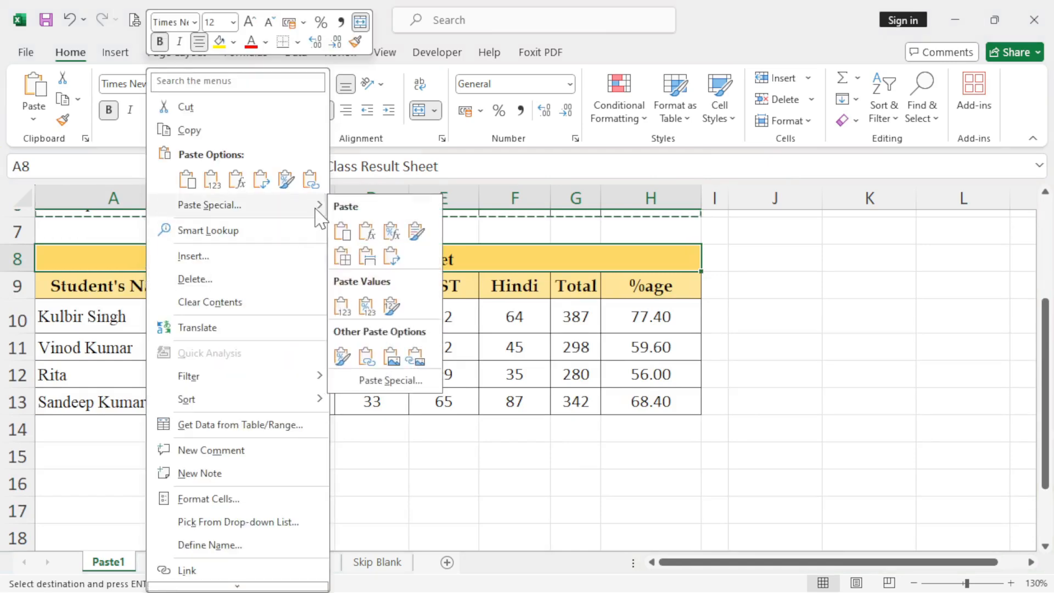
left_click(336, 305)
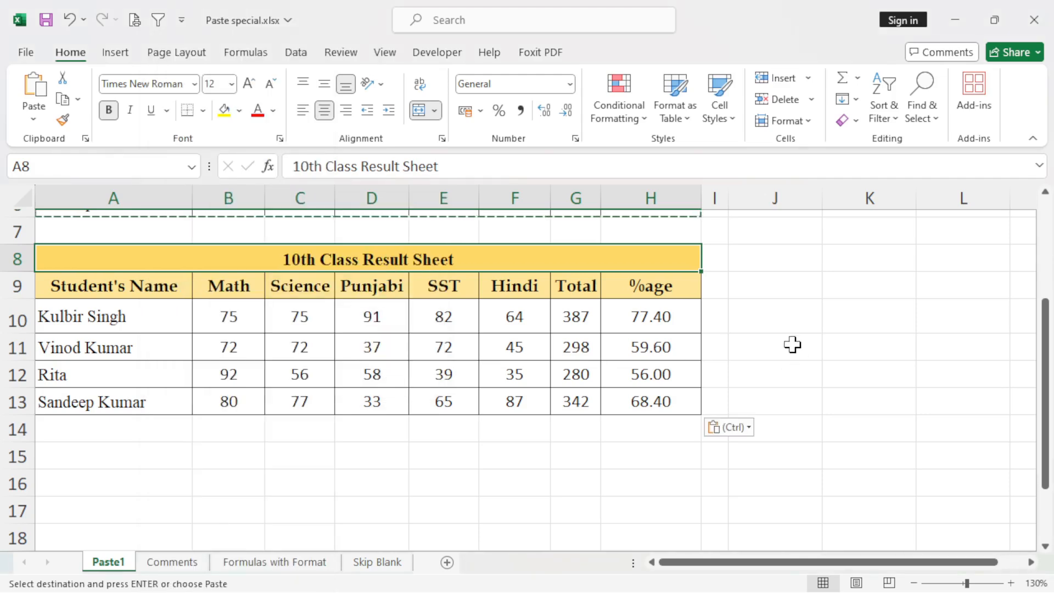
Step: Cancel the copy mode and undo the pasted result table below the original
key("Escape")
scroll(318, 310, "up", 2)
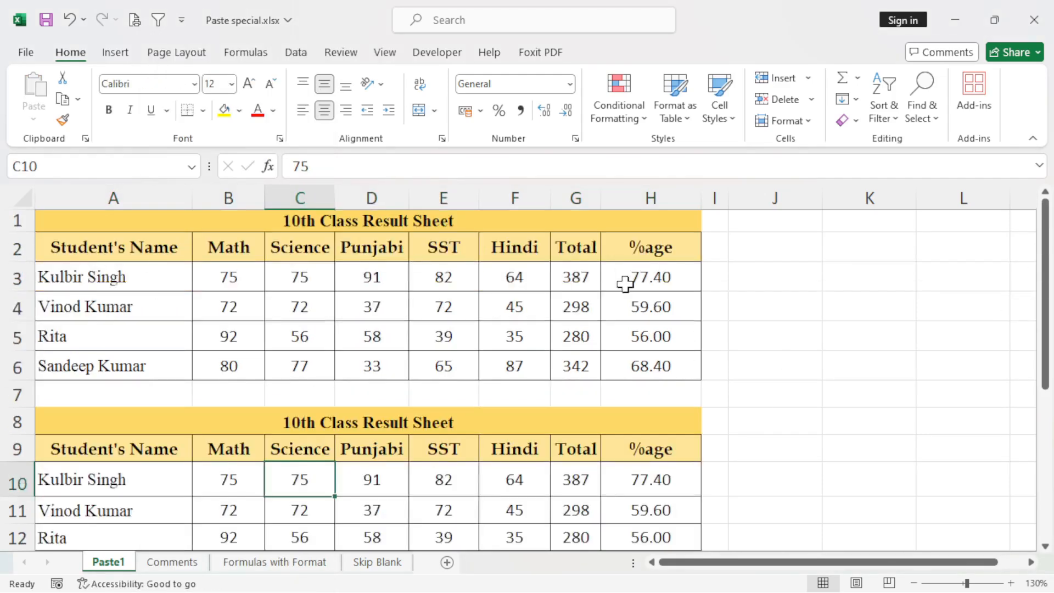
key("ctrl+z")
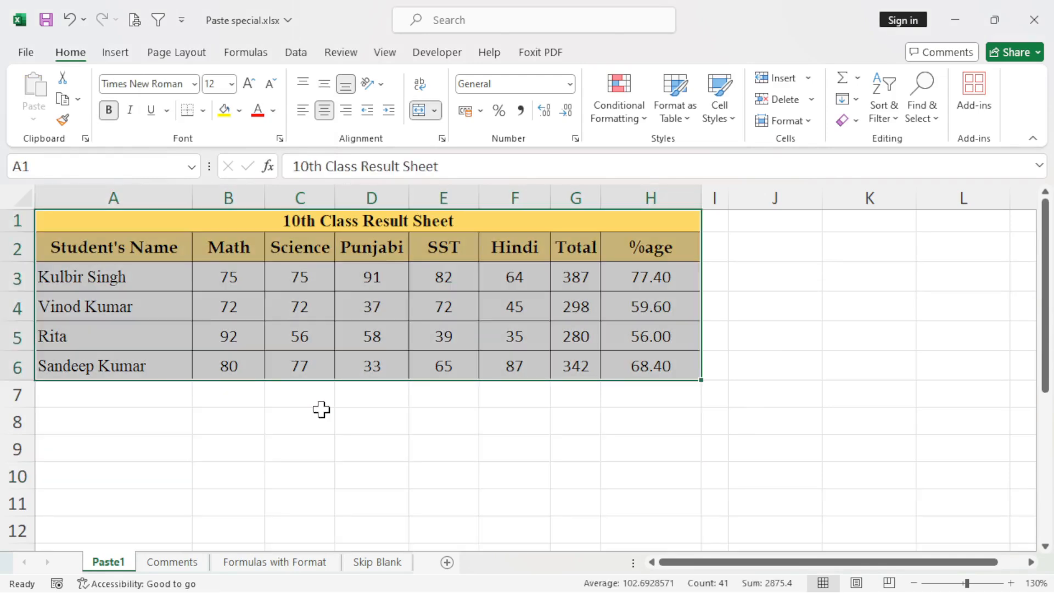
Step: Copy the result table A1:H6, view the Paste Special dialog for cell A8, and cancel without pasting
key("ctrl+c")
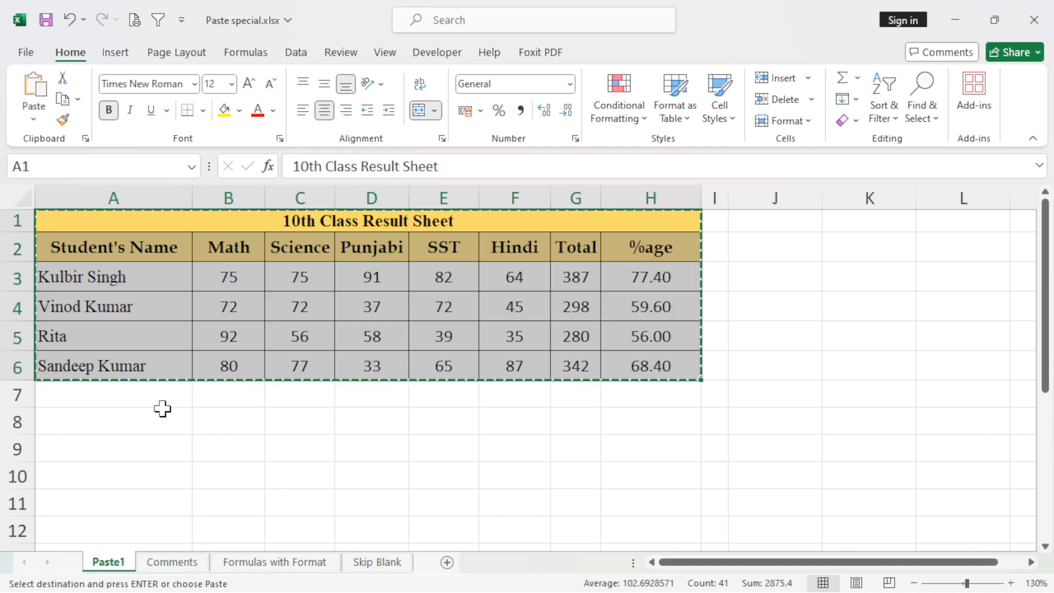
left_click(155, 413)
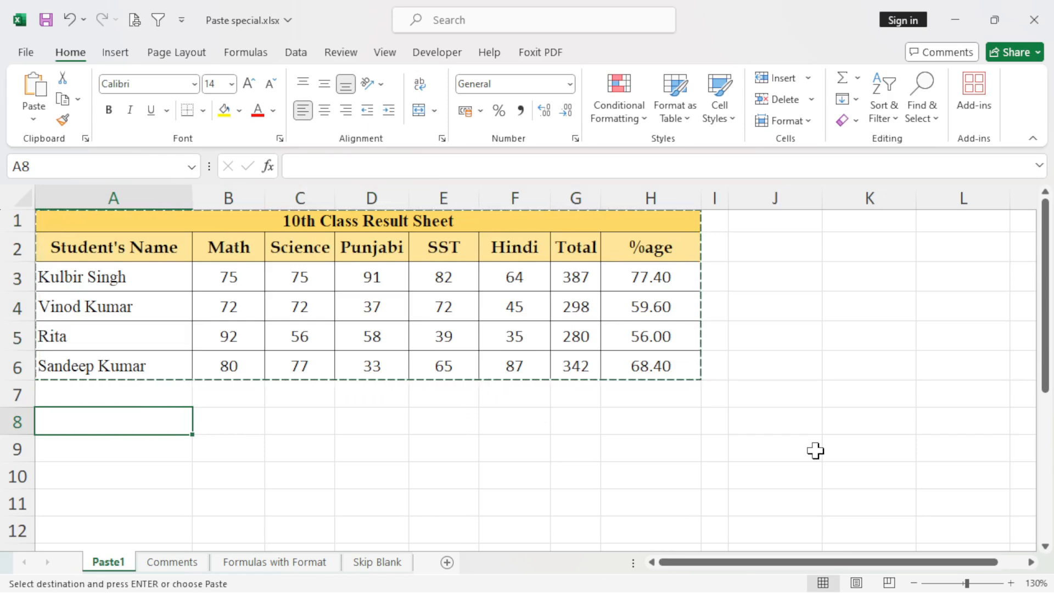
key("ctrl+alt+v")
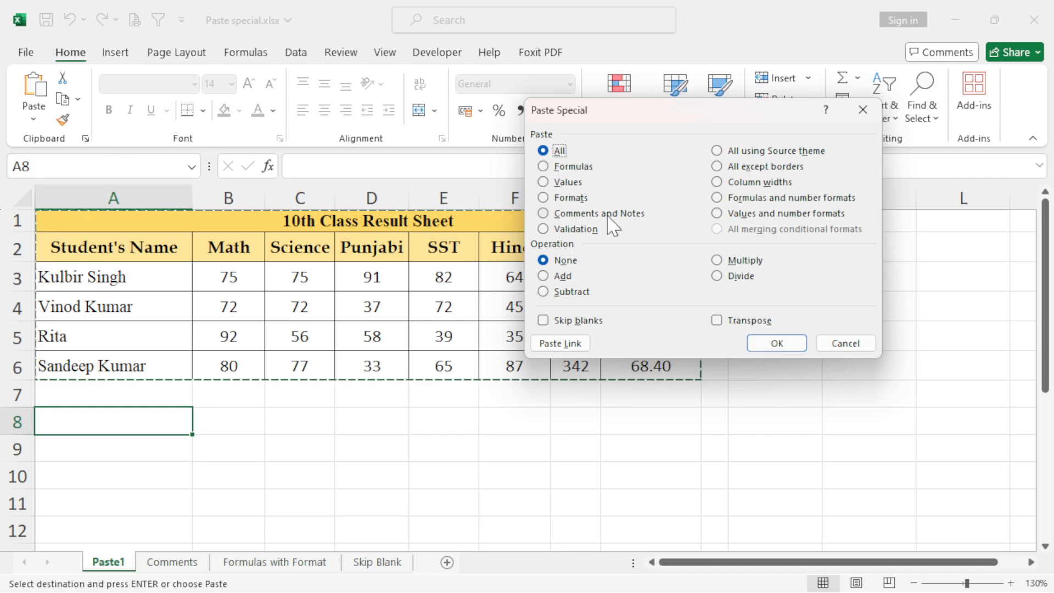
left_click(845, 345)
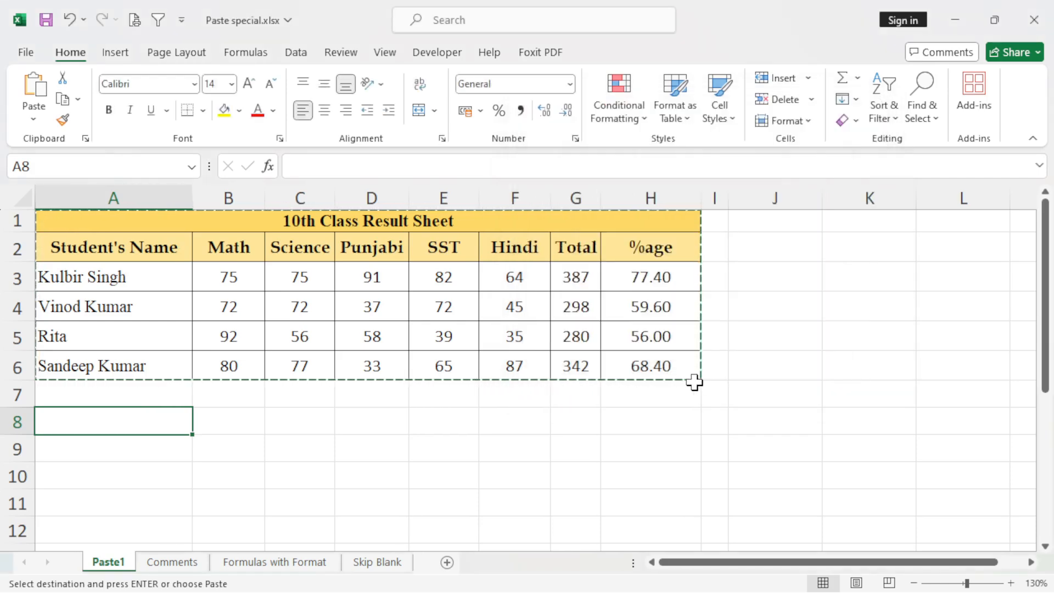
key("Escape")
left_click_drag(158, 242, 610, 367)
left_click(583, 417)
left_click_drag(567, 274, 573, 357)
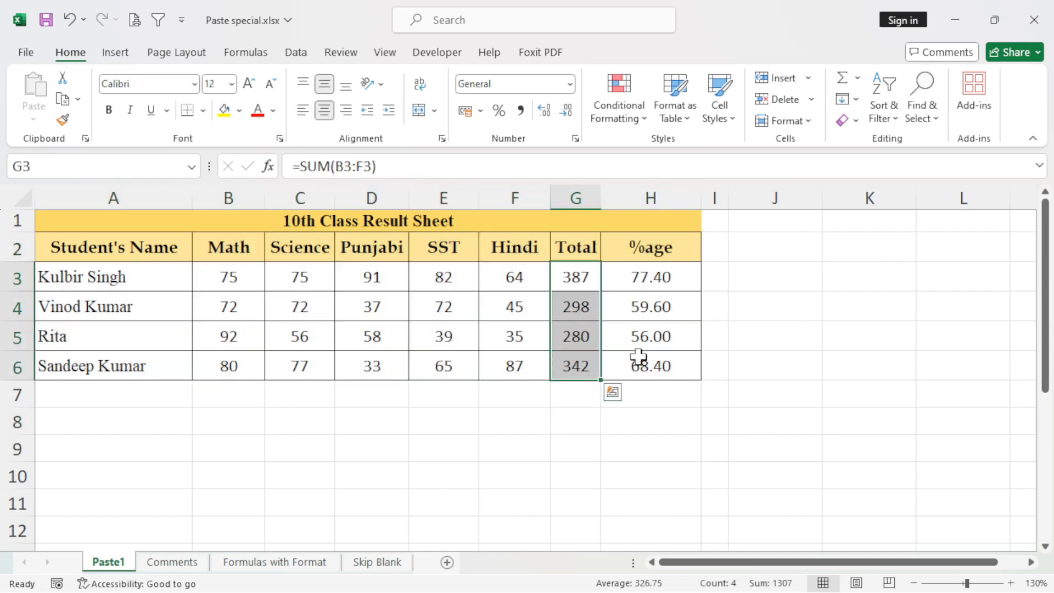
left_click_drag(654, 277, 644, 362)
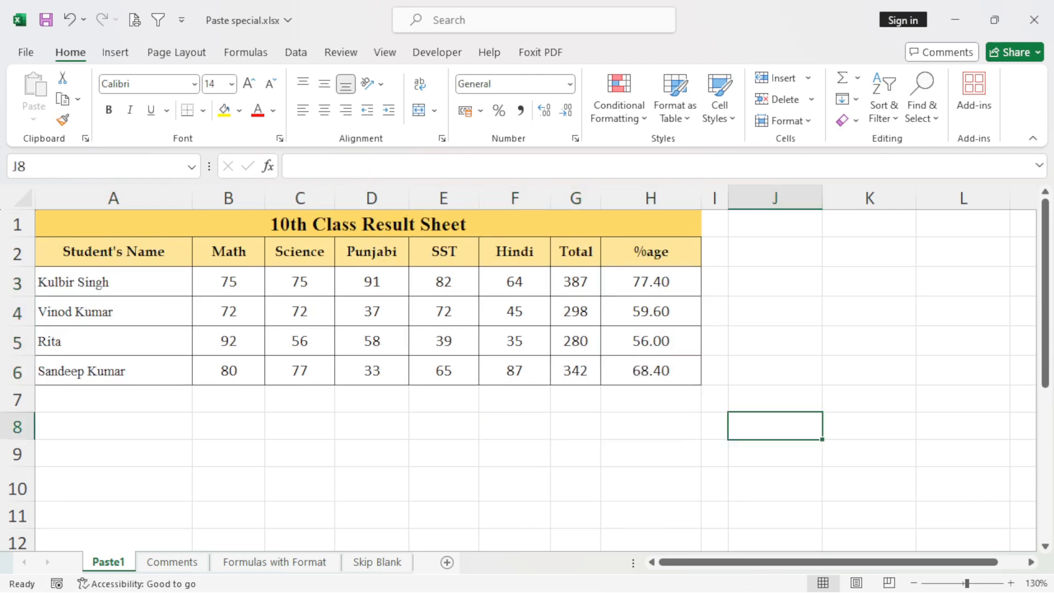
Step: Copy the Total and %age cells G3:H6 and paste only their formulas at G8 with Paste Special
left_click_drag(576, 281, 642, 367)
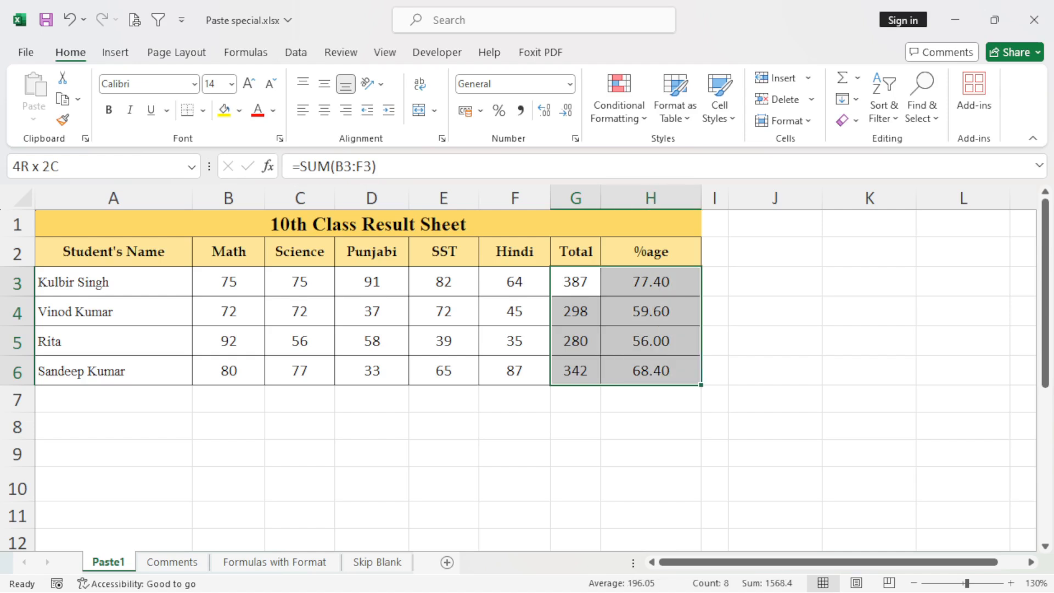
key("ctrl+v")
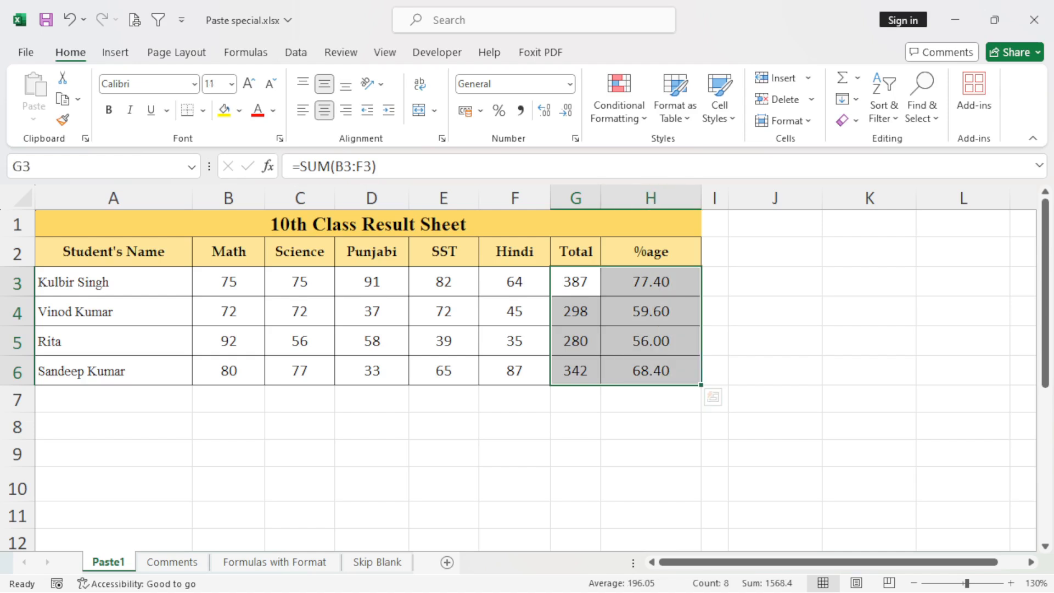
key("ctrl+c")
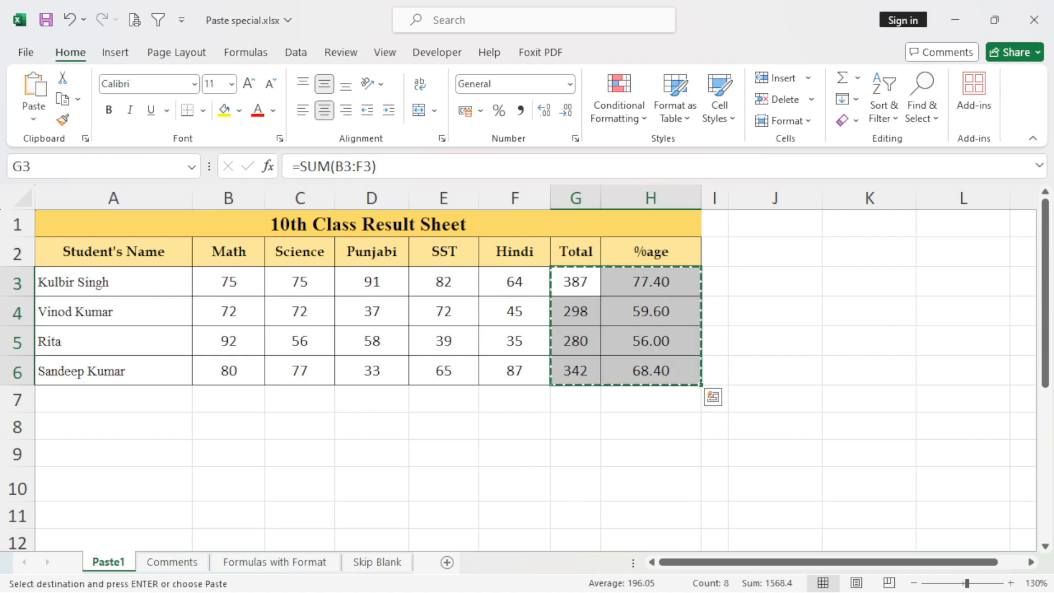
left_click(575, 426)
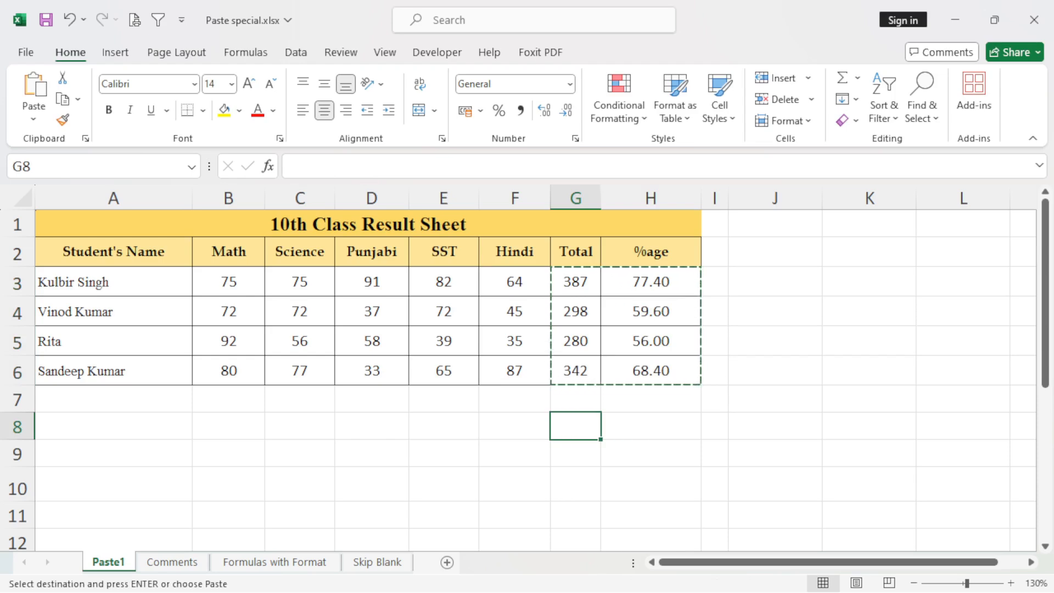
key("ctrl+alt+v")
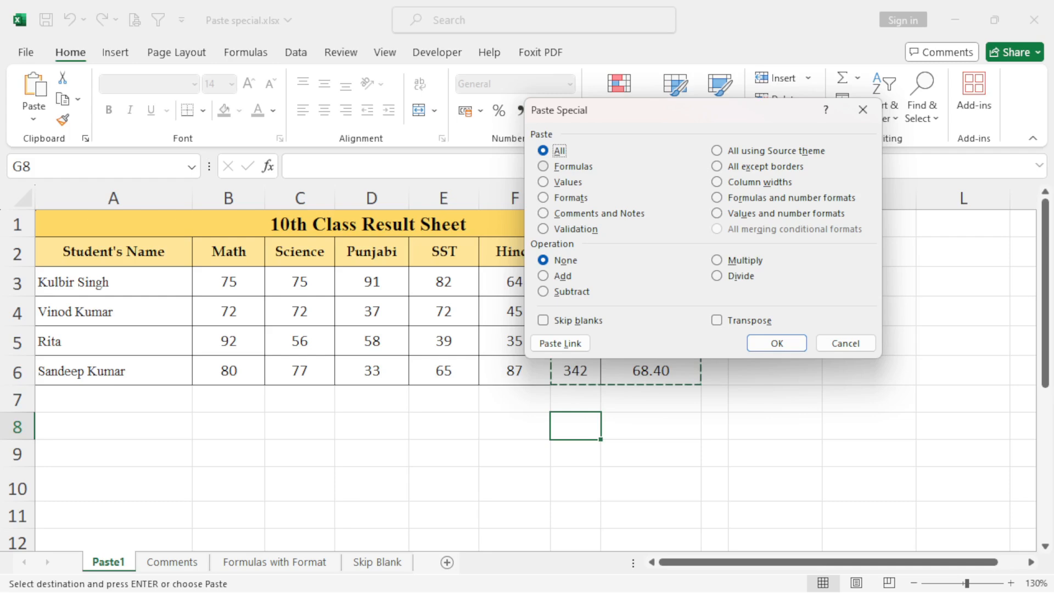
key("f")
key("Return")
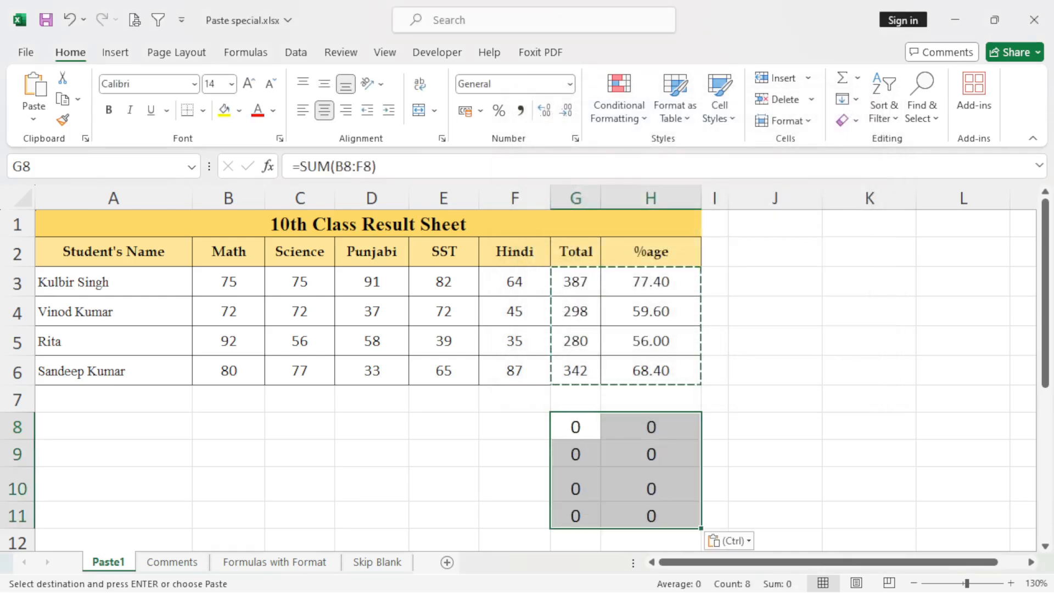
Step: Inspect the pasted formulas in columns G and H, and test them by entering 5 in E8 and 4 in F8
left_click(575, 427)
left_click(651, 427)
left_click(651, 485)
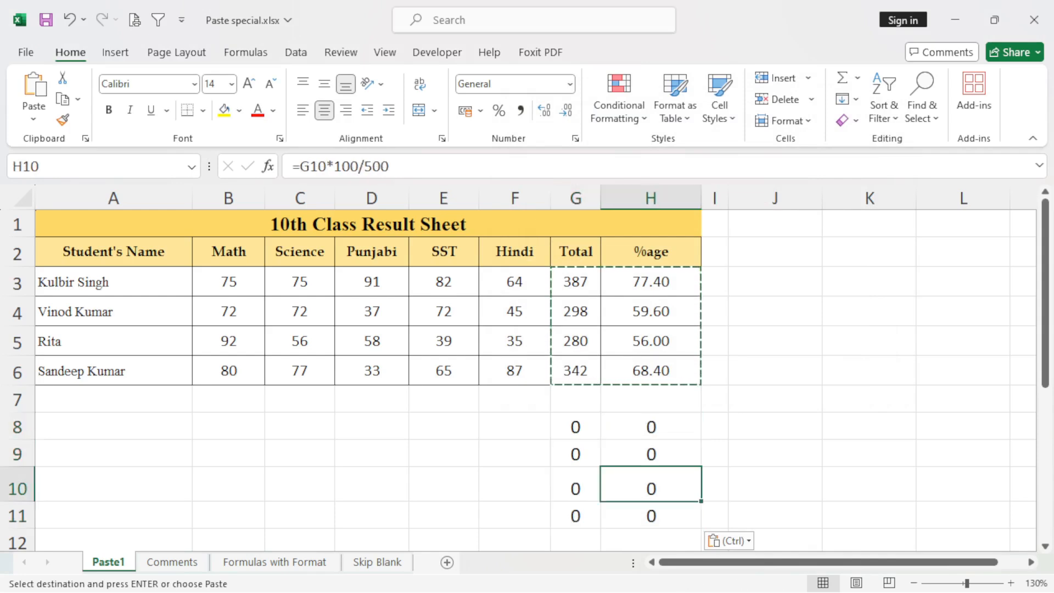
left_click(444, 427)
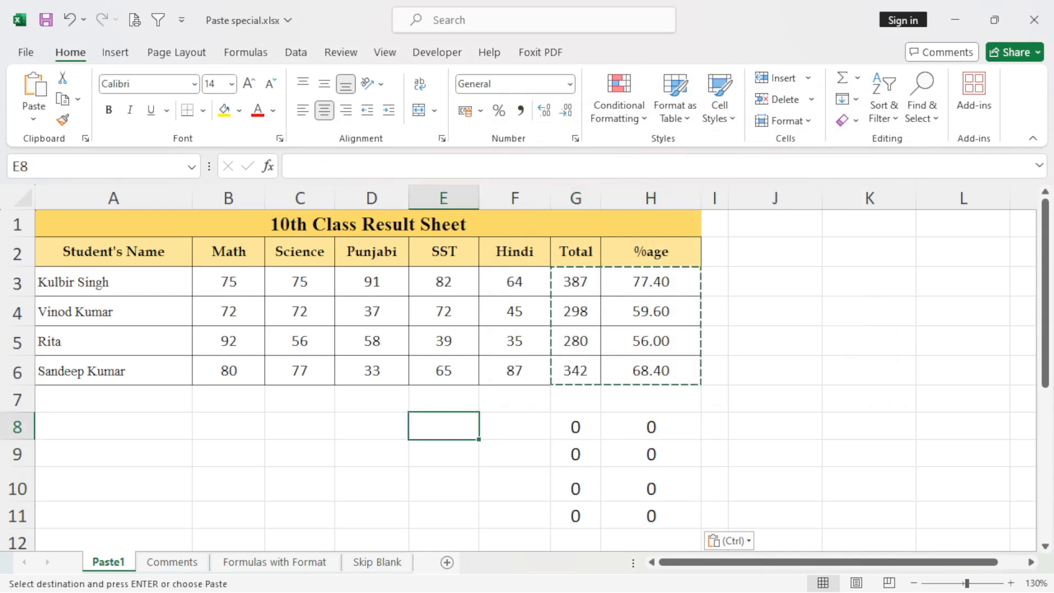
type("5")
key("Tab")
type("4")
key("Tab")
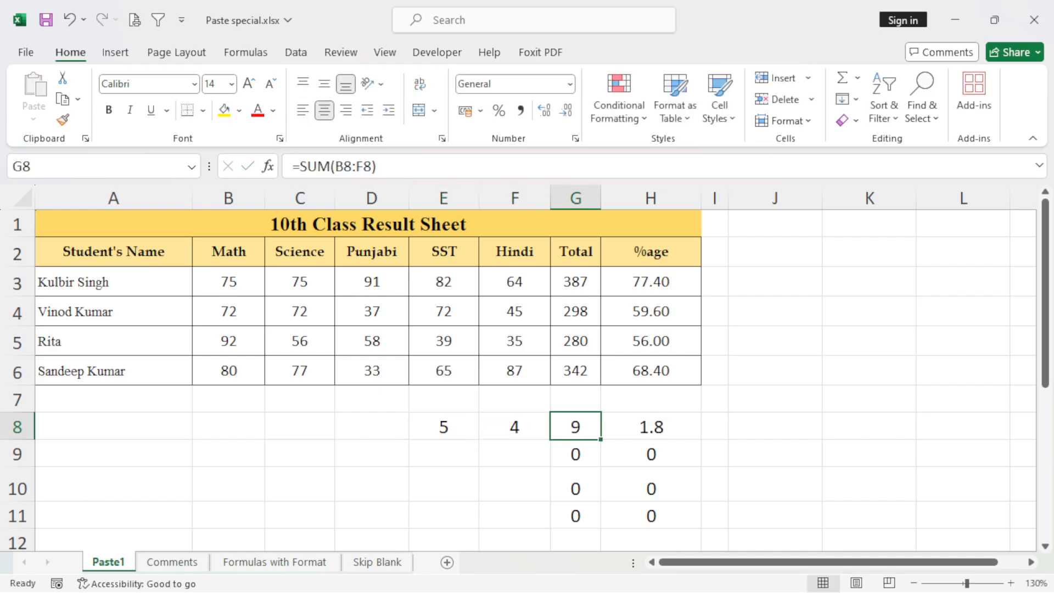
Step: Test the pasted formulas in row 8 by entering 100 in E8 and 500 in F8
left_click(443, 427)
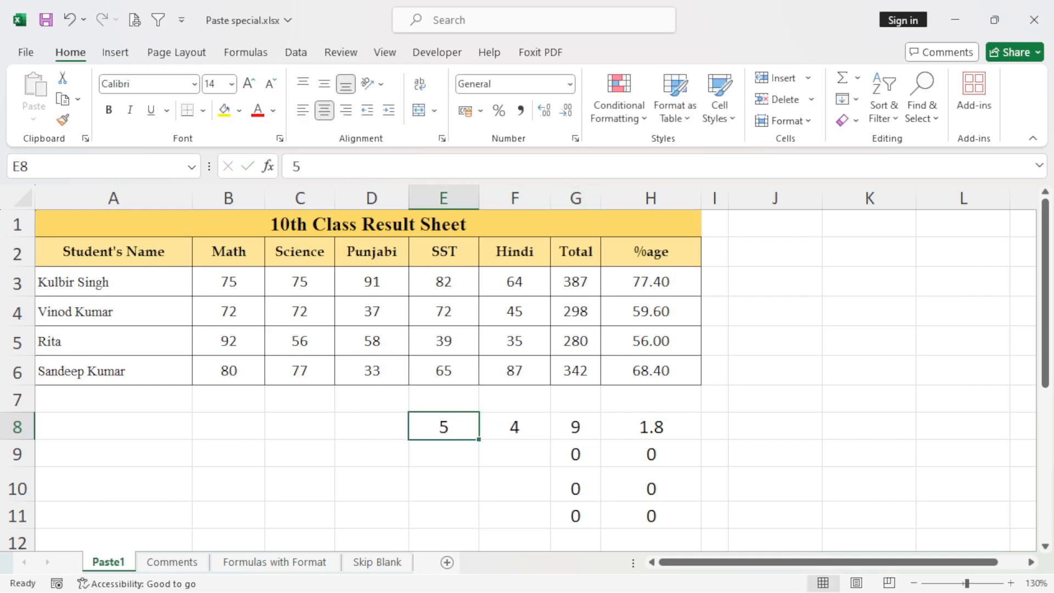
type("100")
key("Tab")
type("500")
key("Tab")
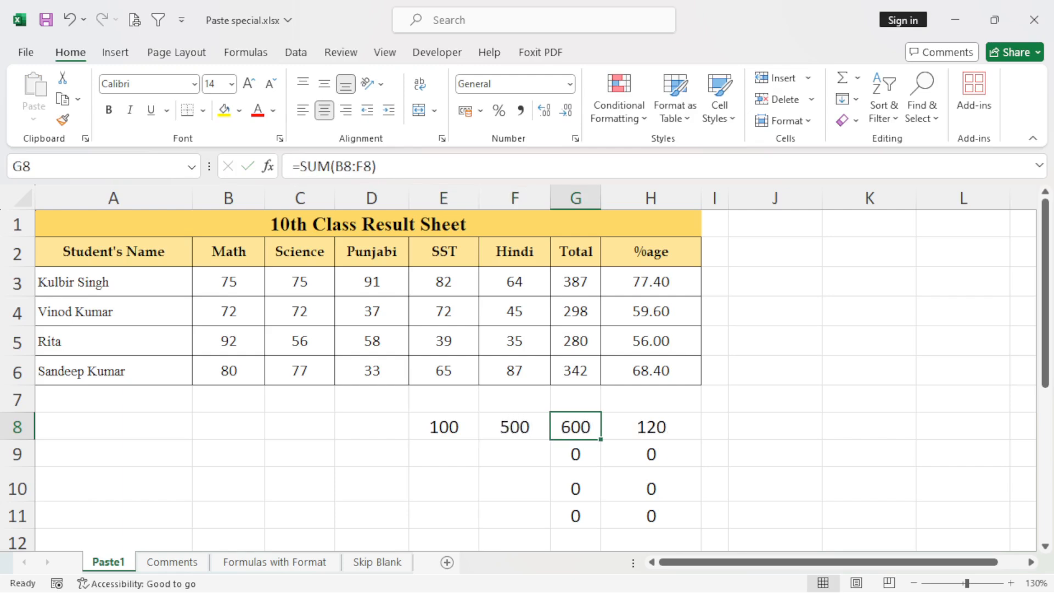
Step: Test the next two rows of pasted formulas by entering 10 in both E9 and E10
left_click_drag(576, 427, 651, 516)
left_click(444, 454)
type("10")
key("Return")
type("10")
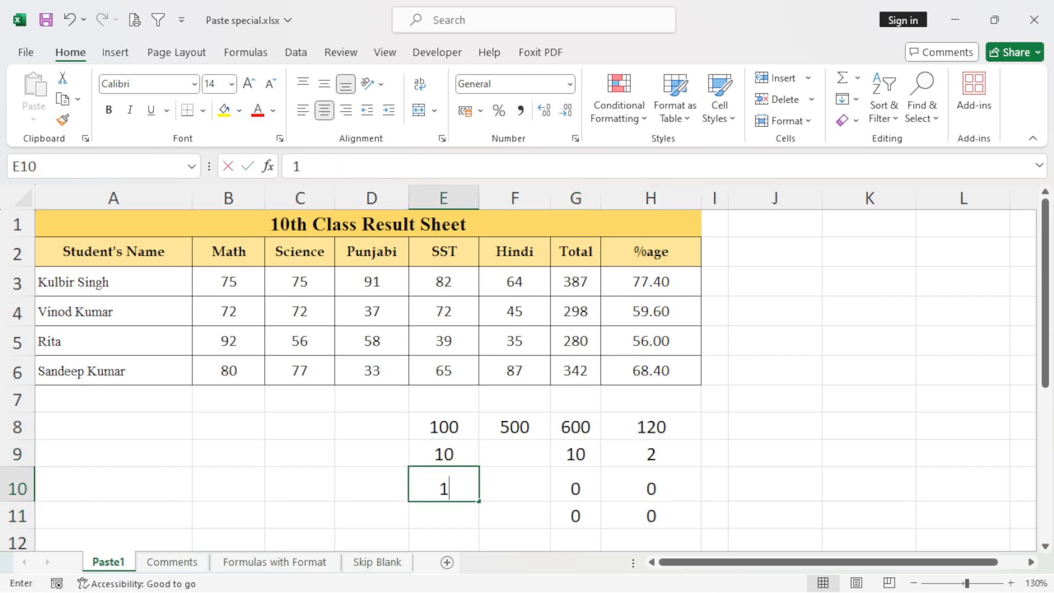
key("Return")
Step: Clear the test numbers and pasted formulas from E8:H11
left_click_drag(444, 428, 651, 516)
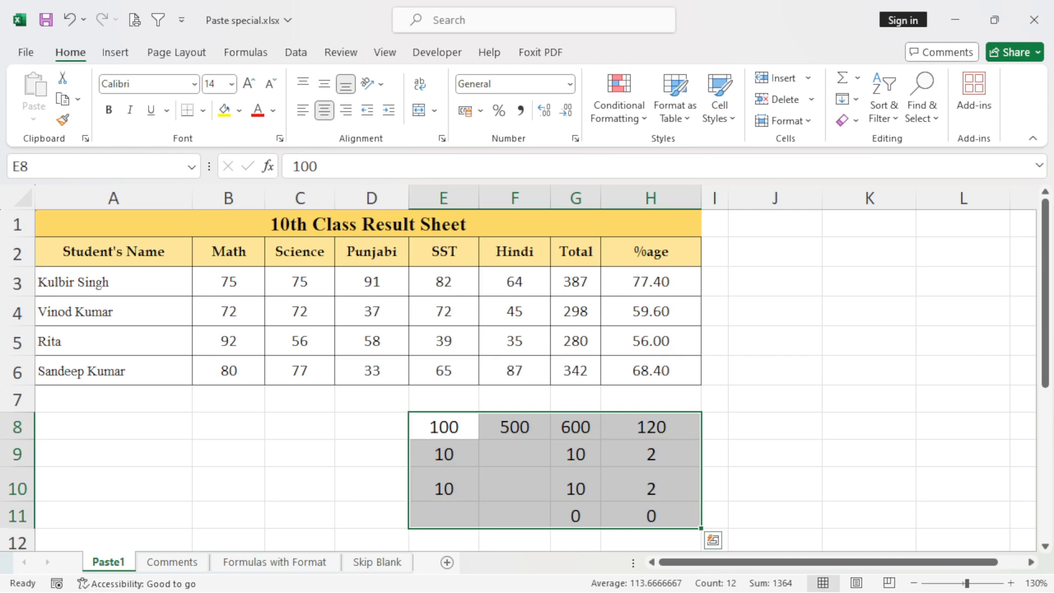
key("Delete")
left_click(515, 426)
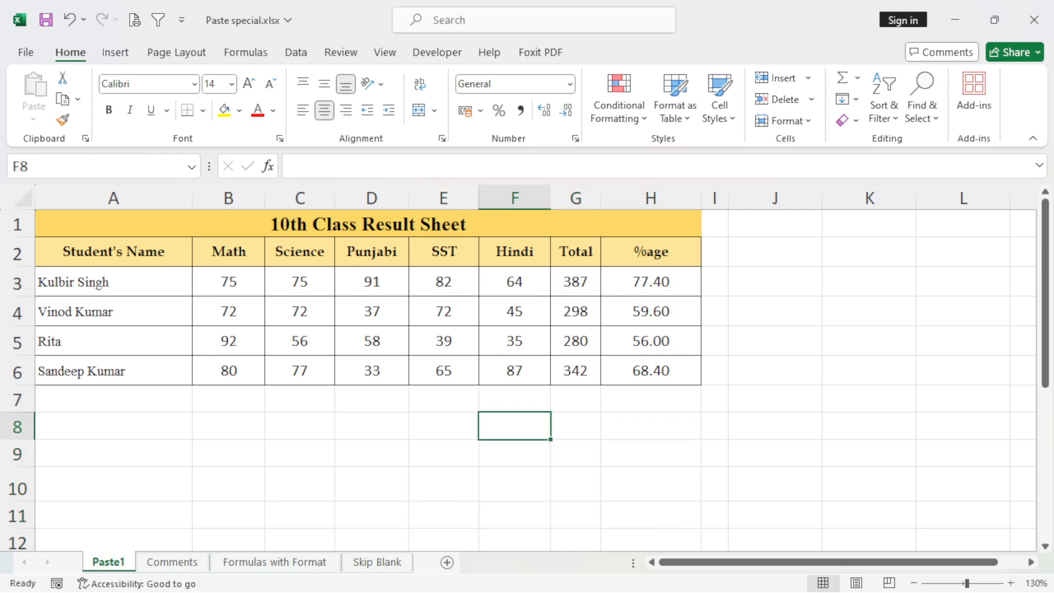
Step: Copy the Total and %age columns G2:H6 and paste only their values at G8 with Paste Special
left_click_drag(114, 224, 651, 370)
left_click(444, 484)
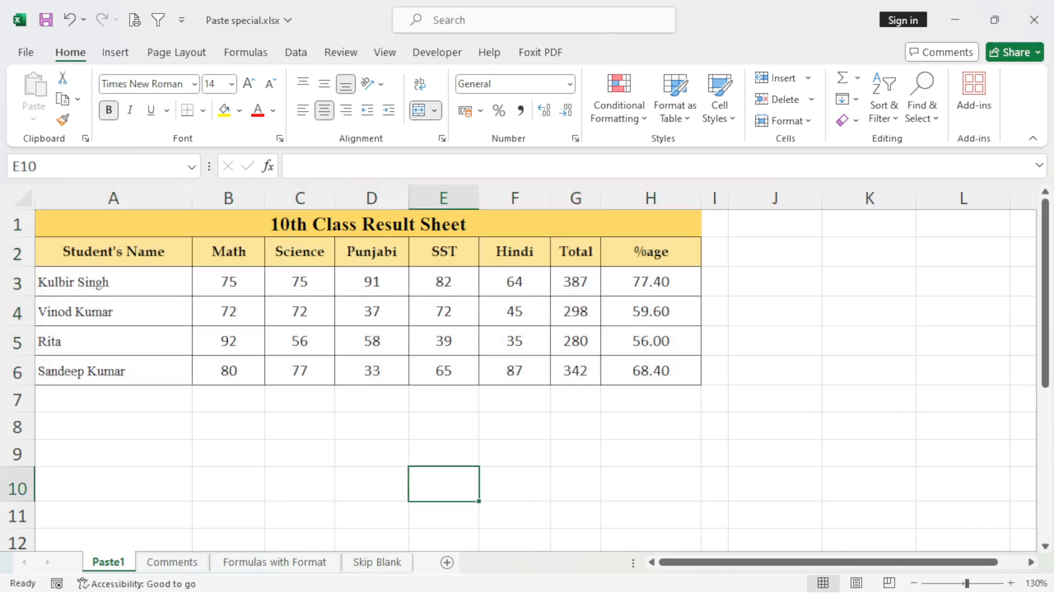
left_click_drag(575, 252, 651, 370)
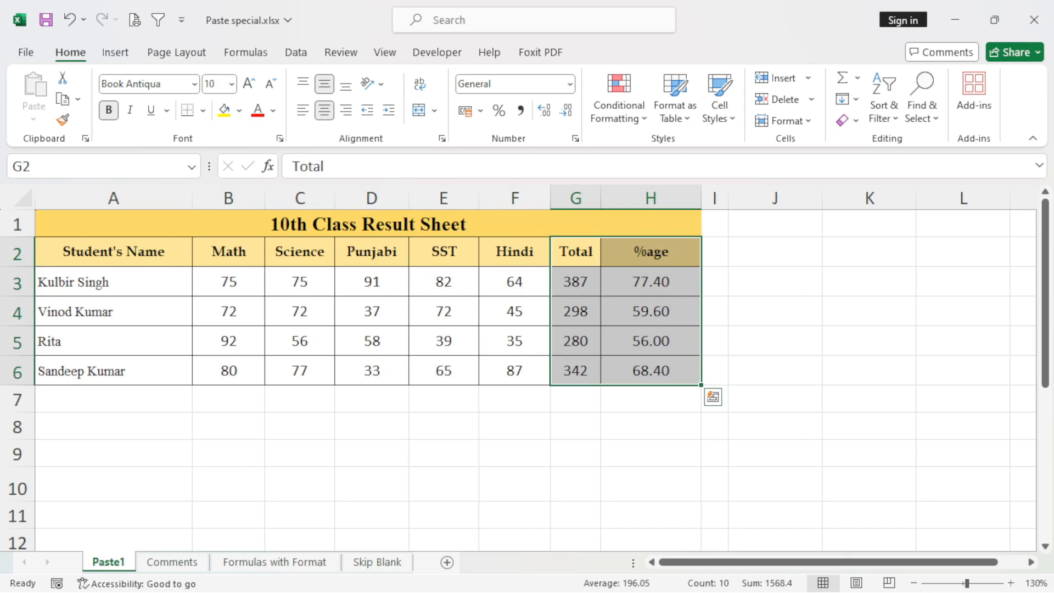
key("ctrl+c")
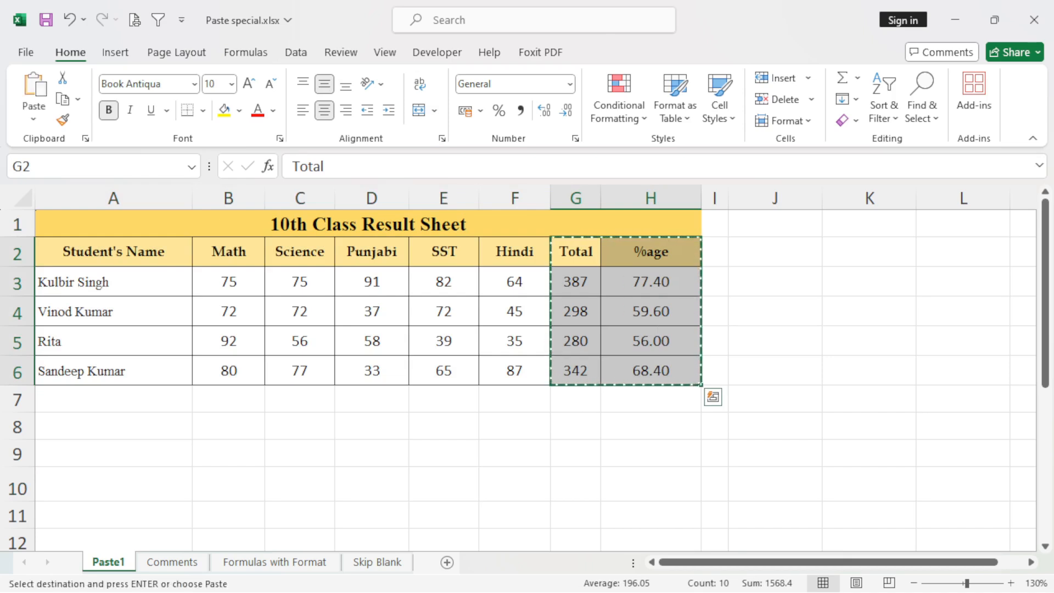
key("ctrl+alt+v")
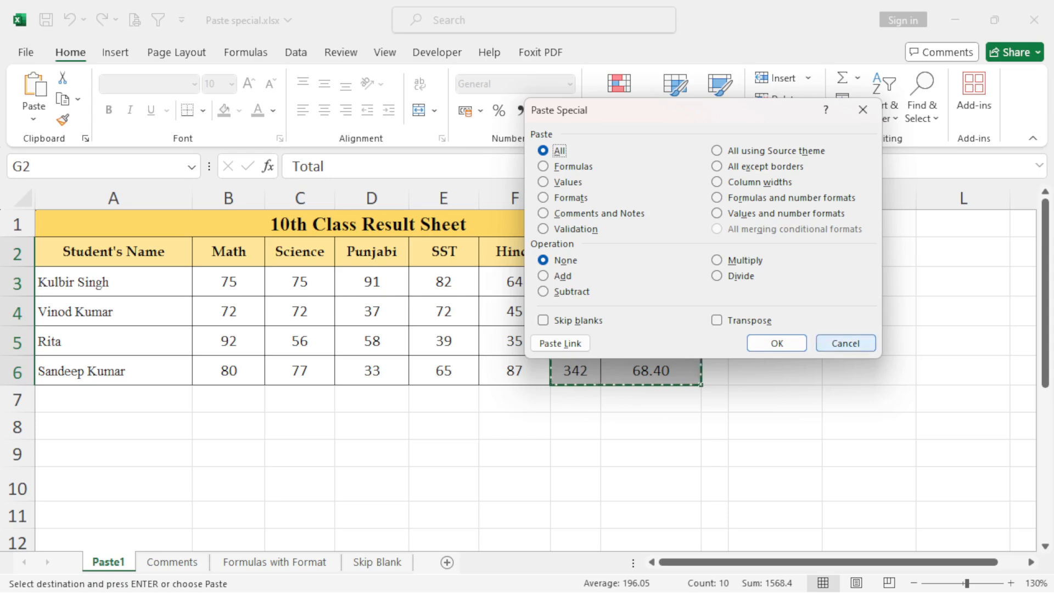
key("Return")
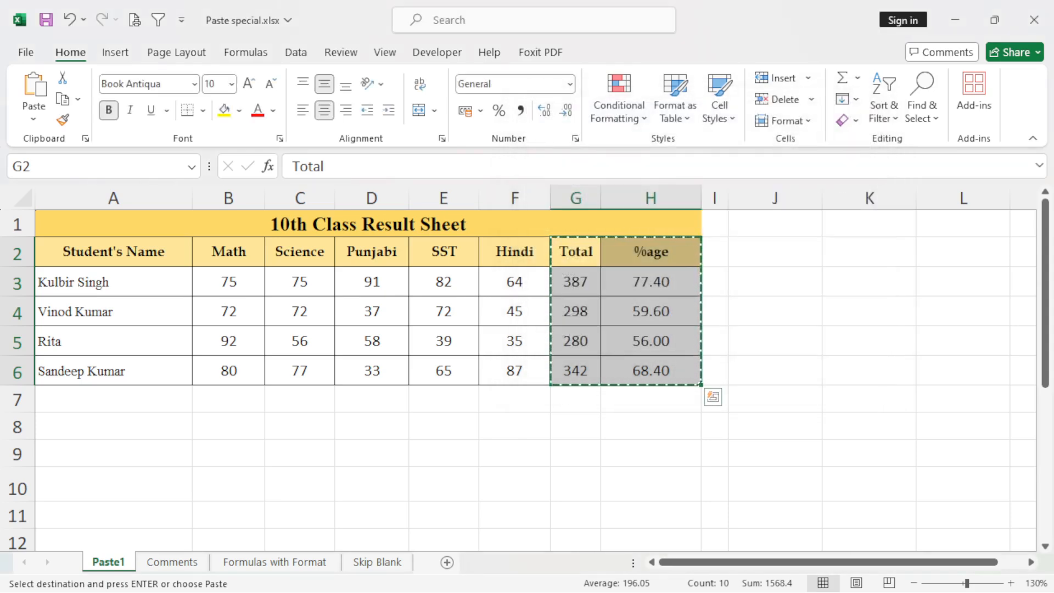
left_click(576, 426)
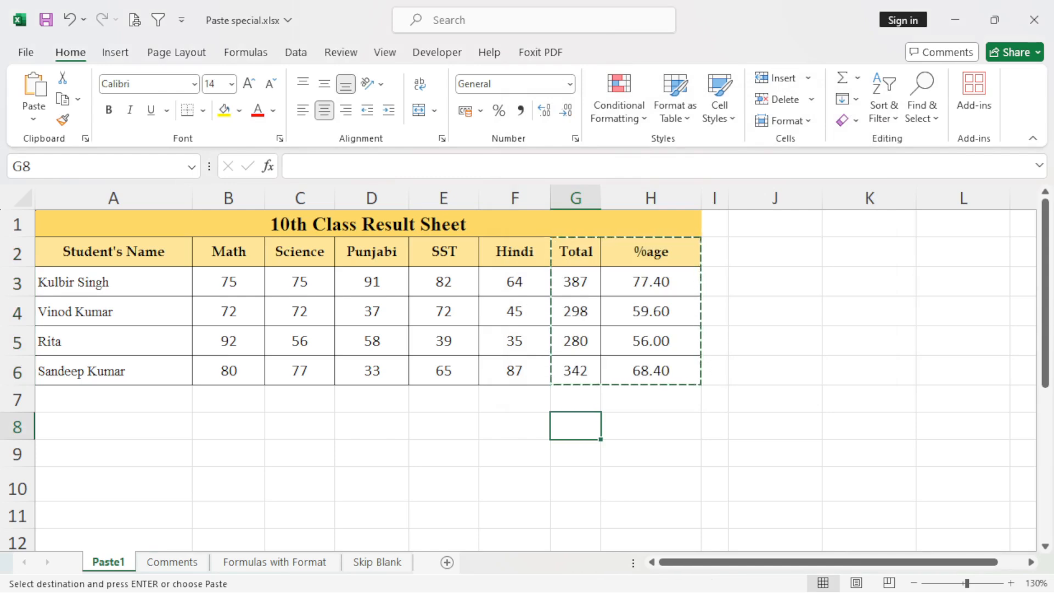
key("ctrl+alt+v")
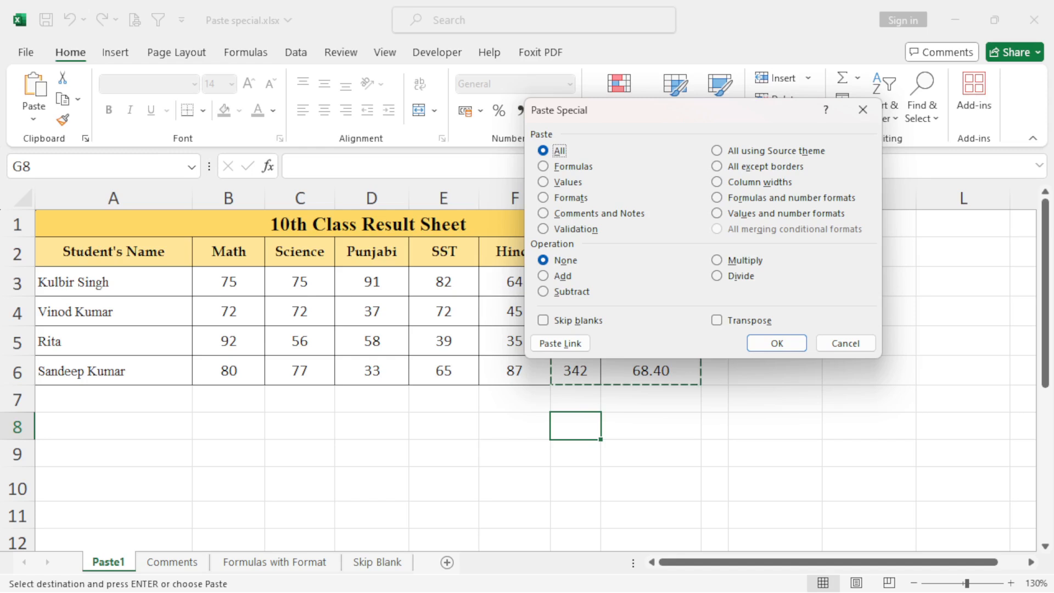
key("v")
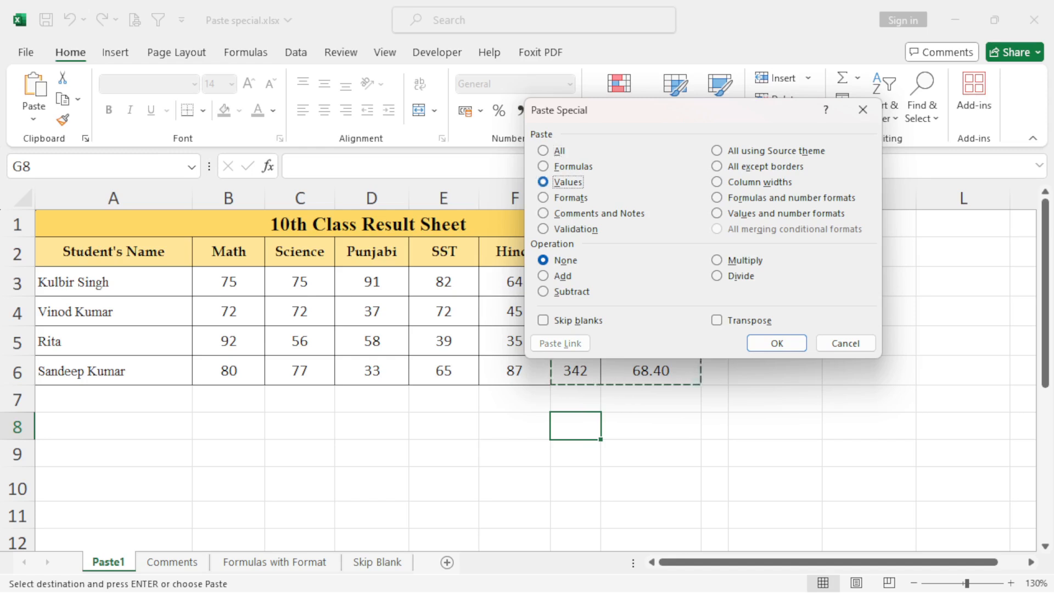
key("Return")
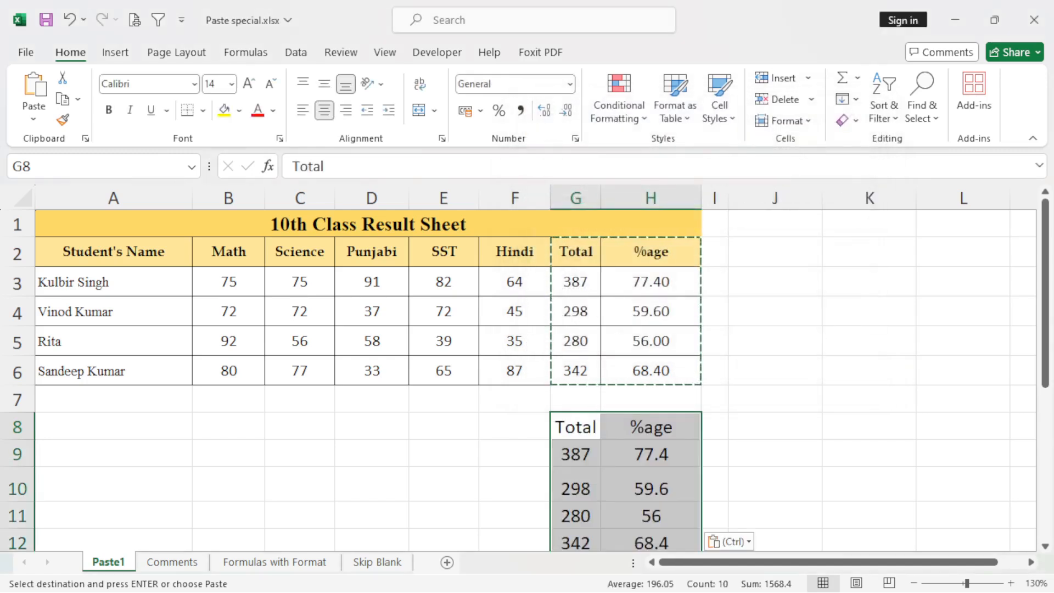
Step: Compare the contents of pasted cell G9 with the original total in G3, and clear the pasted values from G8:H12
left_click(575, 454)
key("Escape")
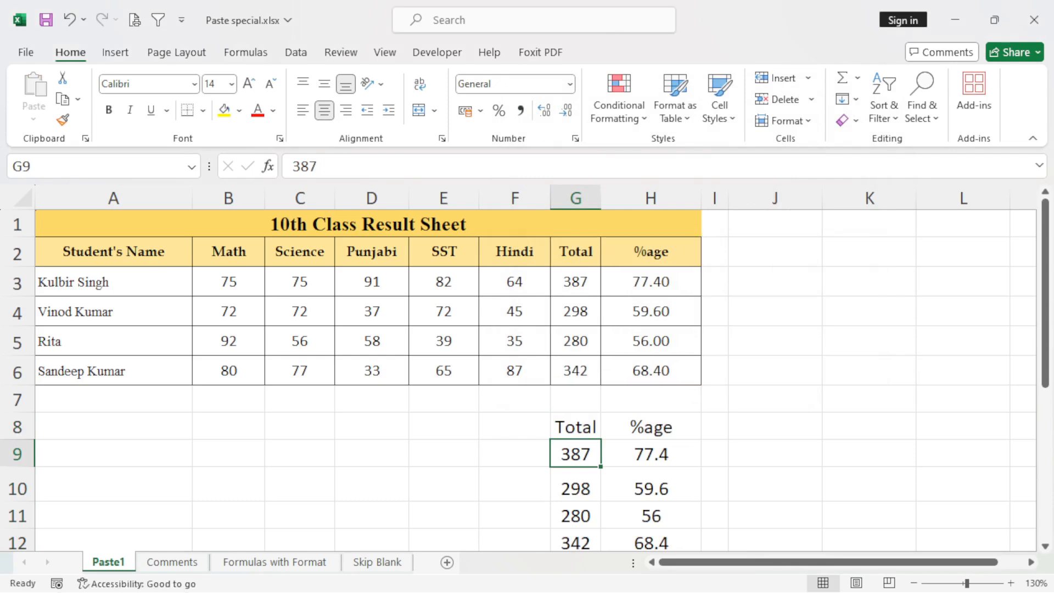
left_click(575, 282)
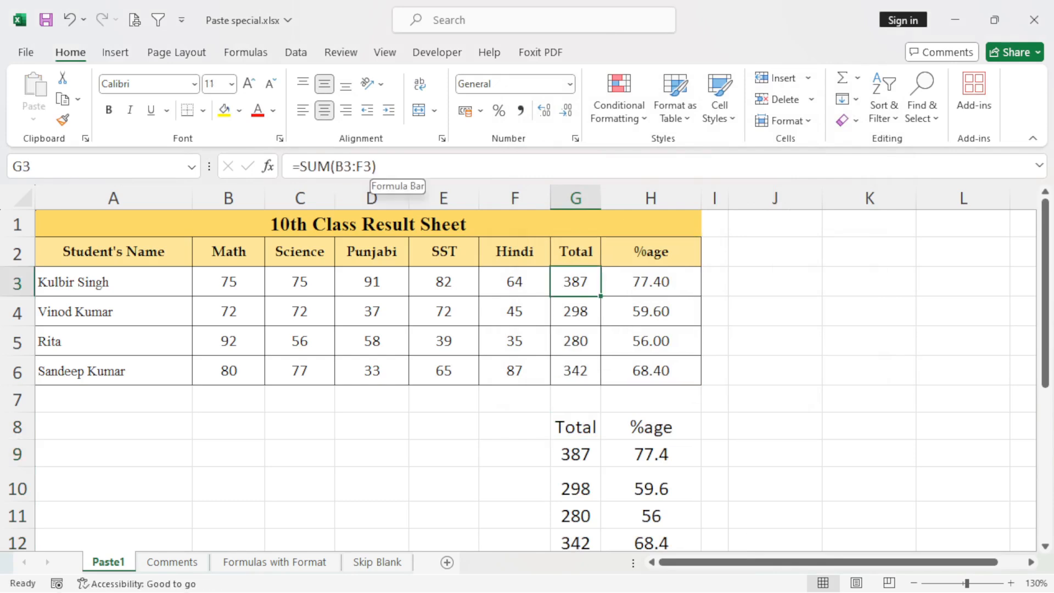
left_click(576, 454)
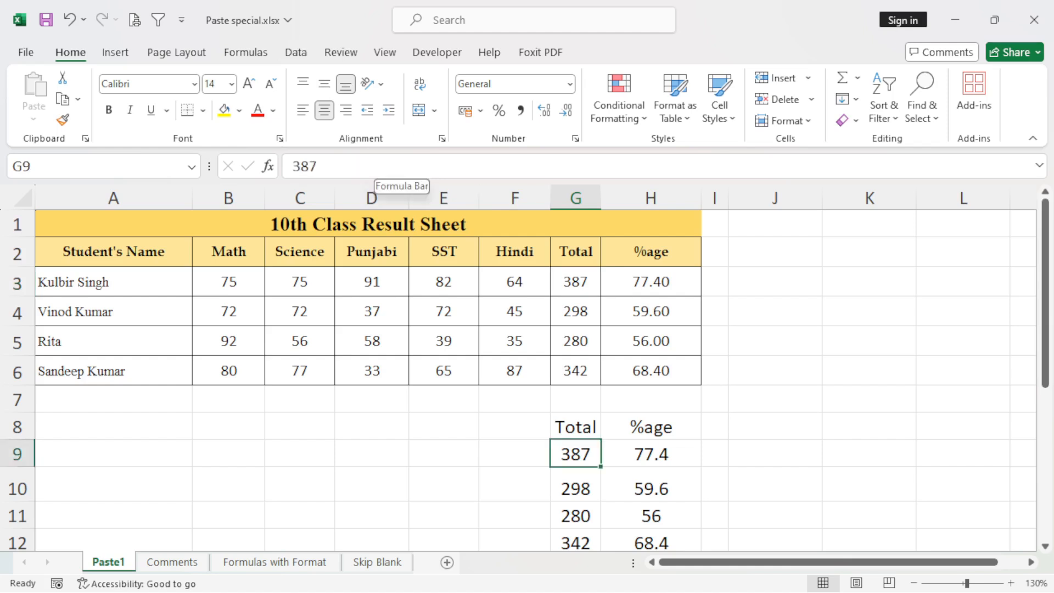
left_click_drag(576, 427, 651, 486)
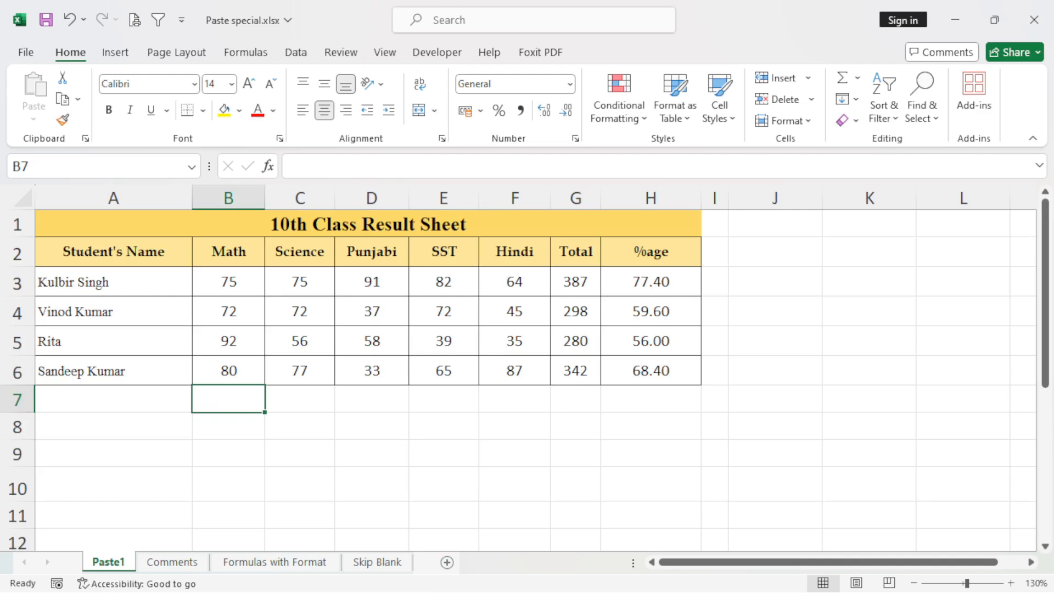
Step: Add a new sheet and paste only the formats of the result table A1:H6 from Paste1 at its cell A1
left_click(446, 562)
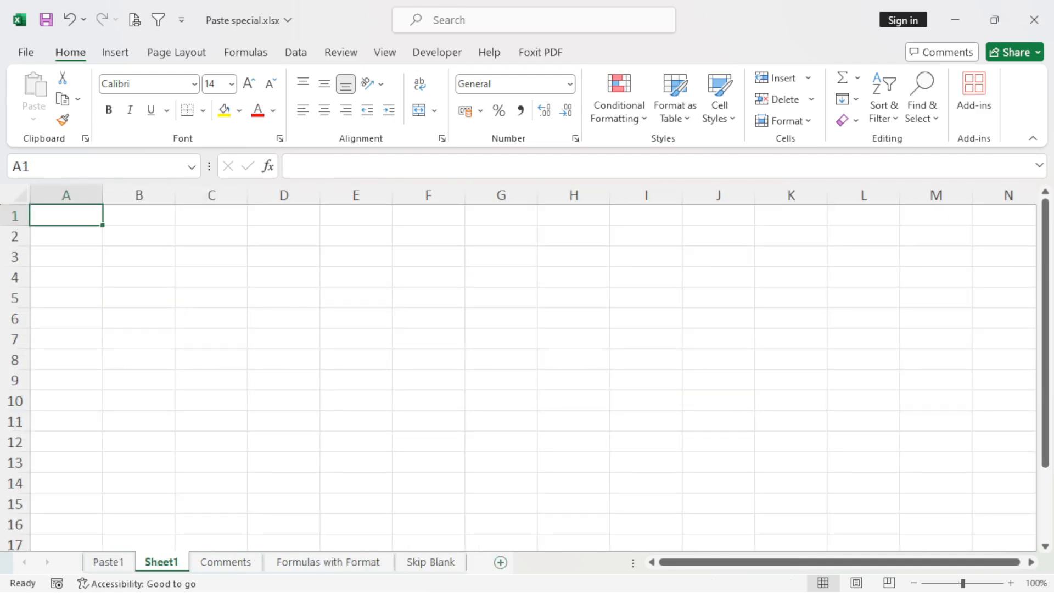
left_click(108, 562)
left_click(228, 371)
left_click_drag(228, 224, 229, 371)
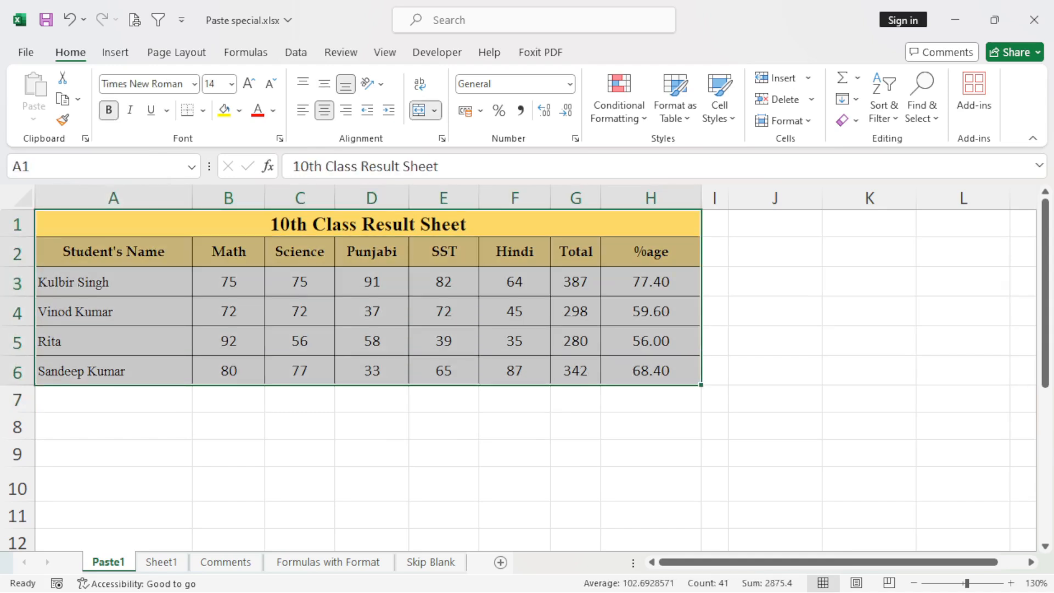
key("ctrl+c")
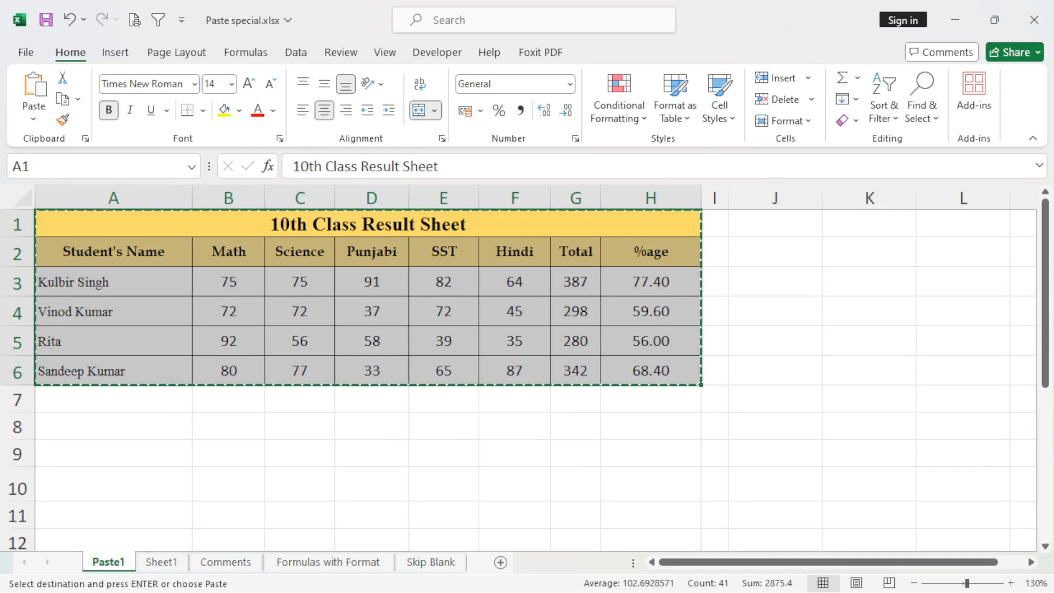
left_click(160, 561)
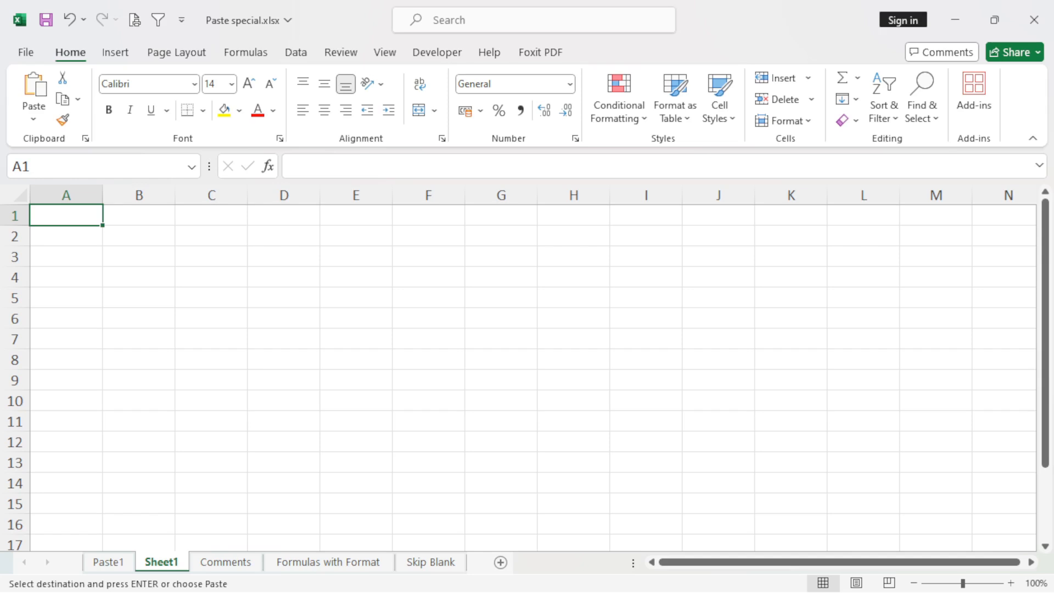
key("ctrl+alt+v")
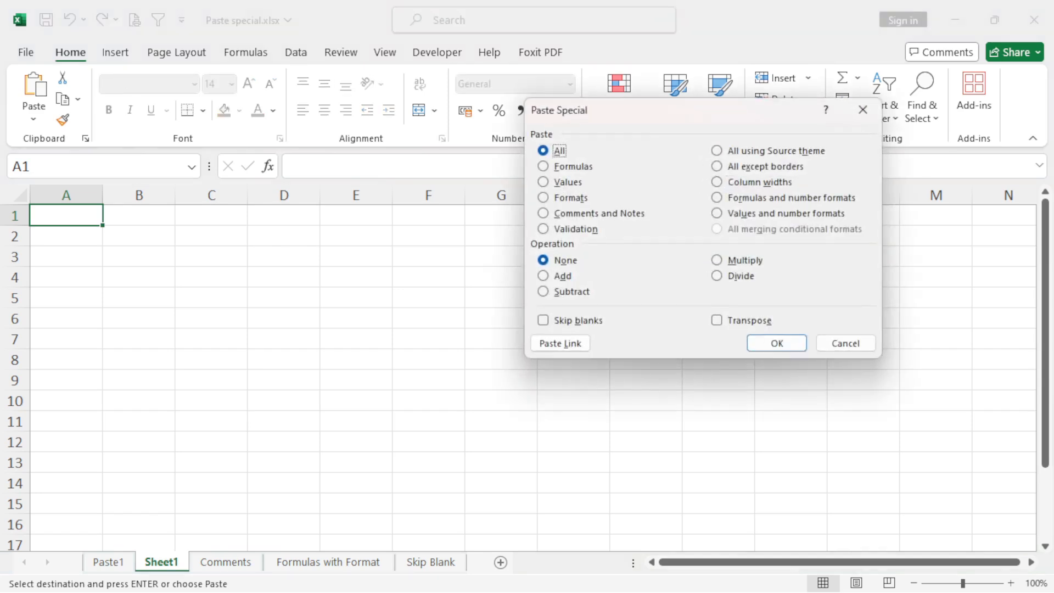
key("t")
key("Return")
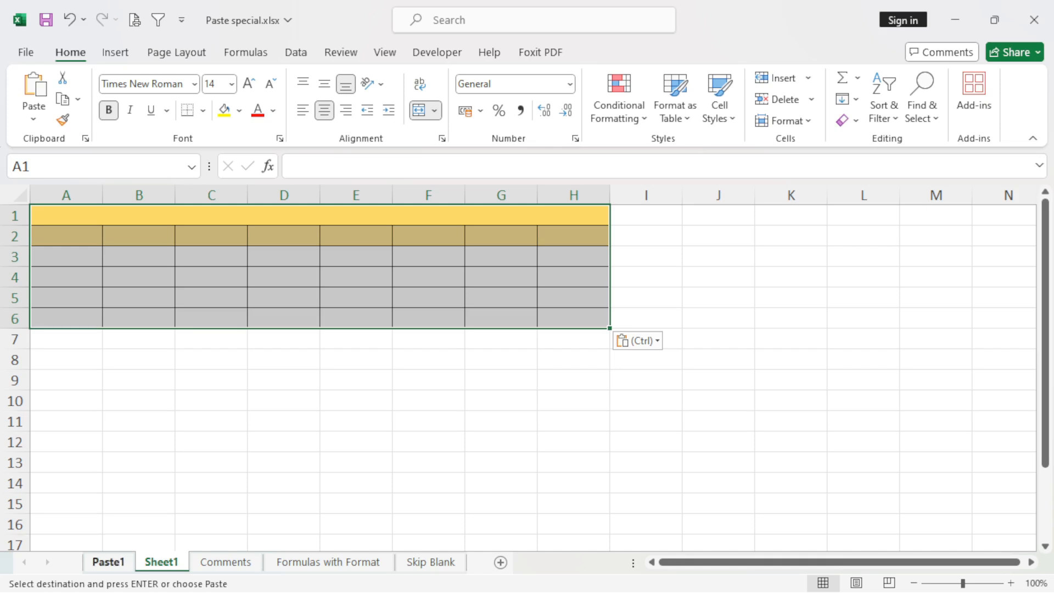
Step: Switch to the Comments sheet and view the note attached to the first student's name in A3
left_click(108, 562)
left_click(108, 561)
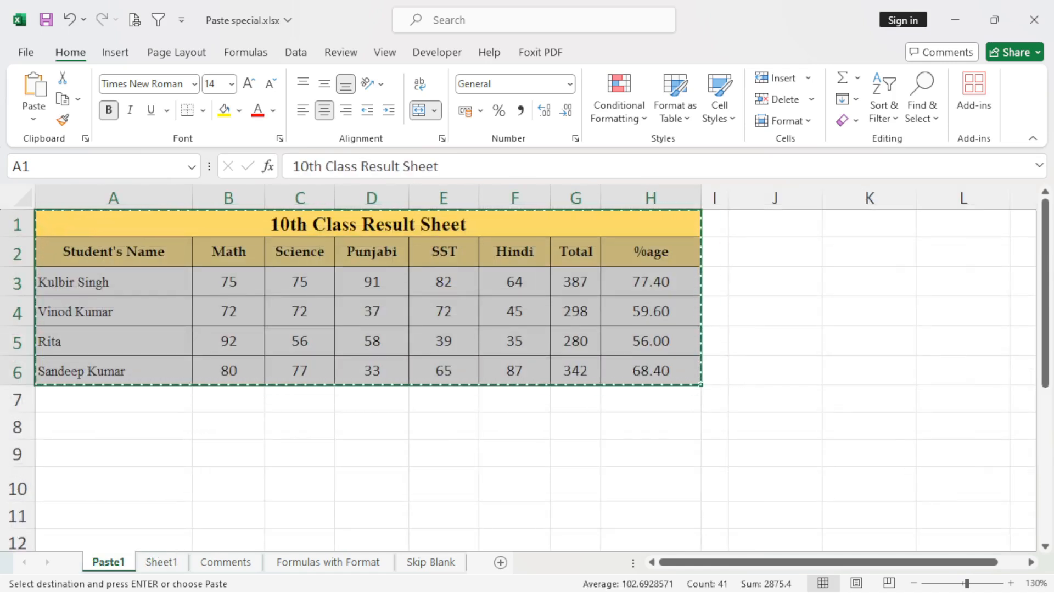
left_click(225, 562)
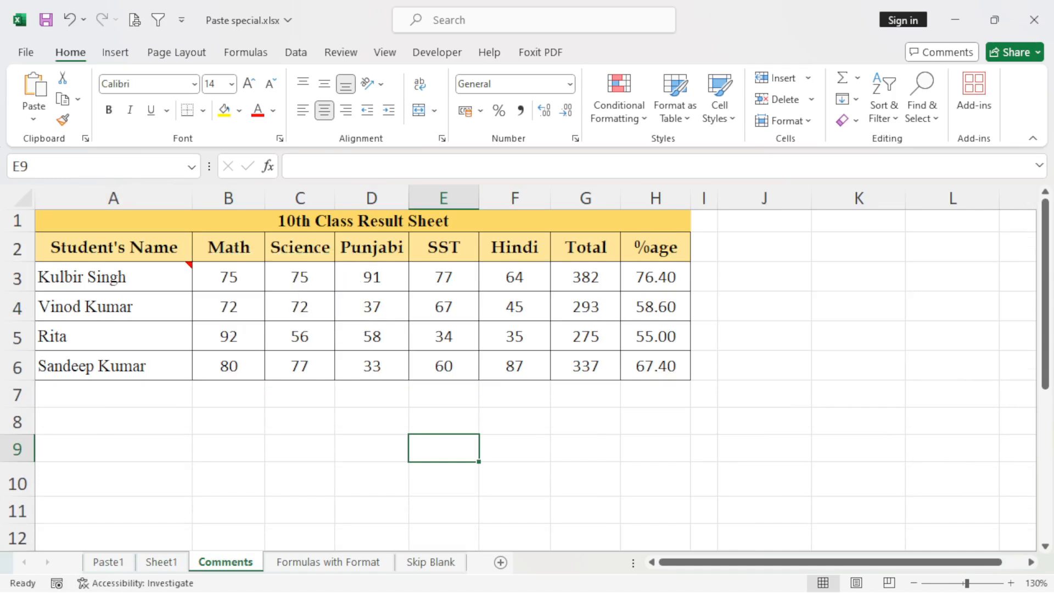
left_click(113, 277)
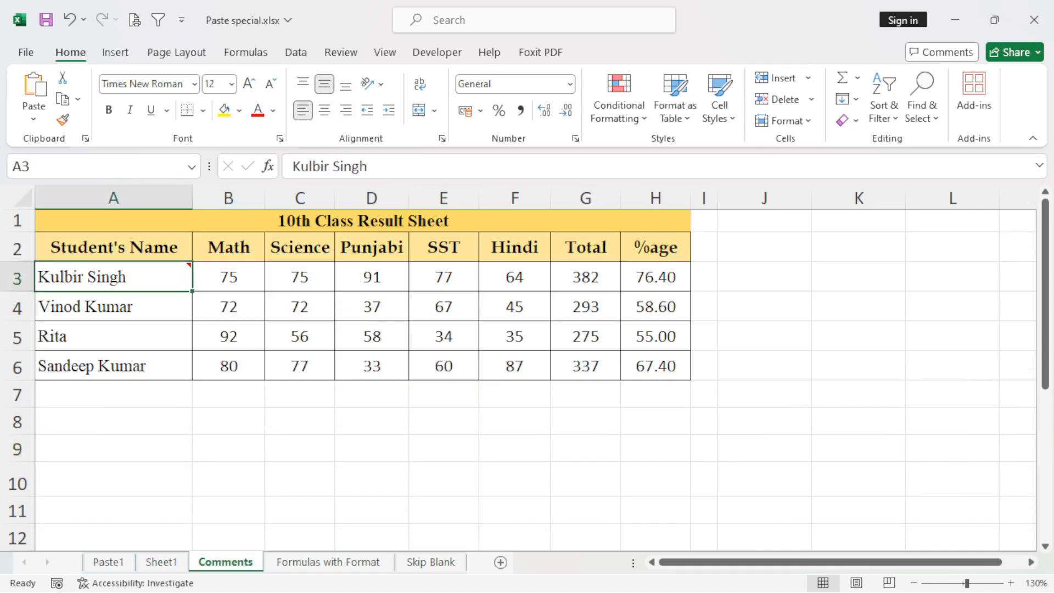
mouse_move(114, 277)
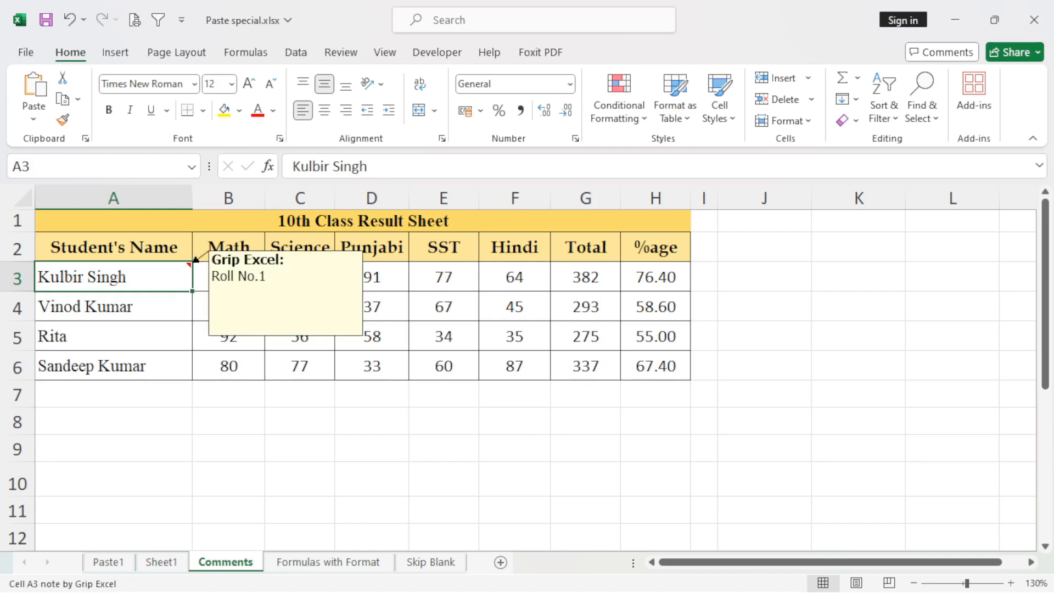
Step: Copy the first student's cell A3 and paste only its comments and notes onto A4:A6 with Paste Special
key("Down")
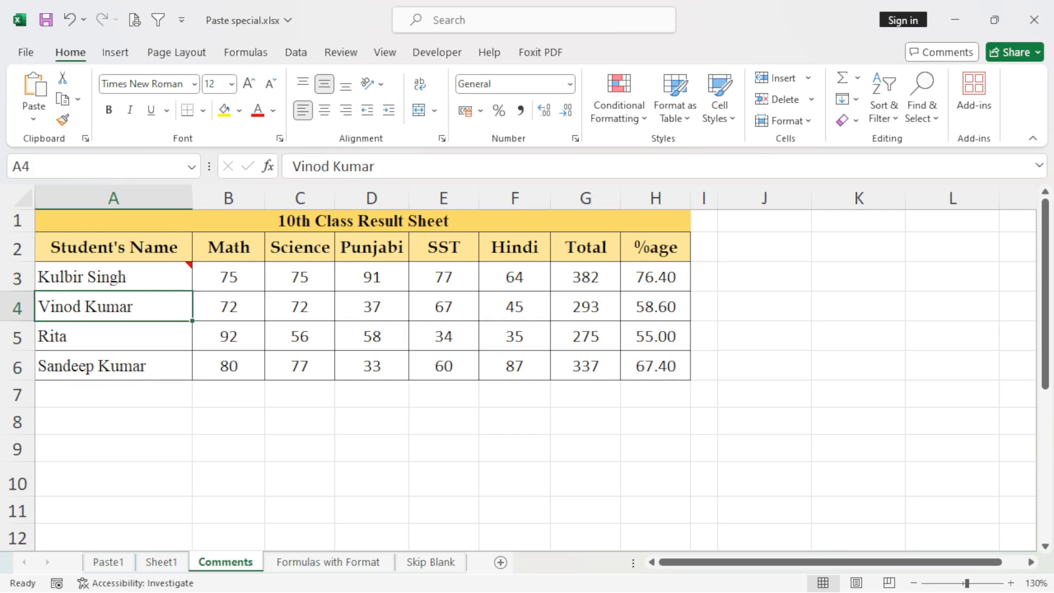
key("Down")
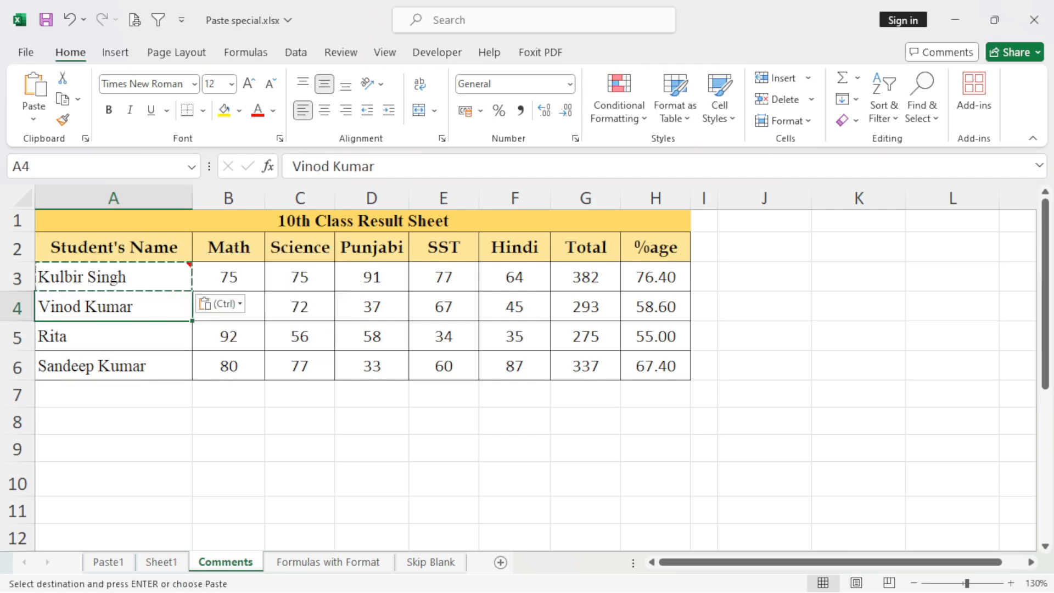
key("Up")
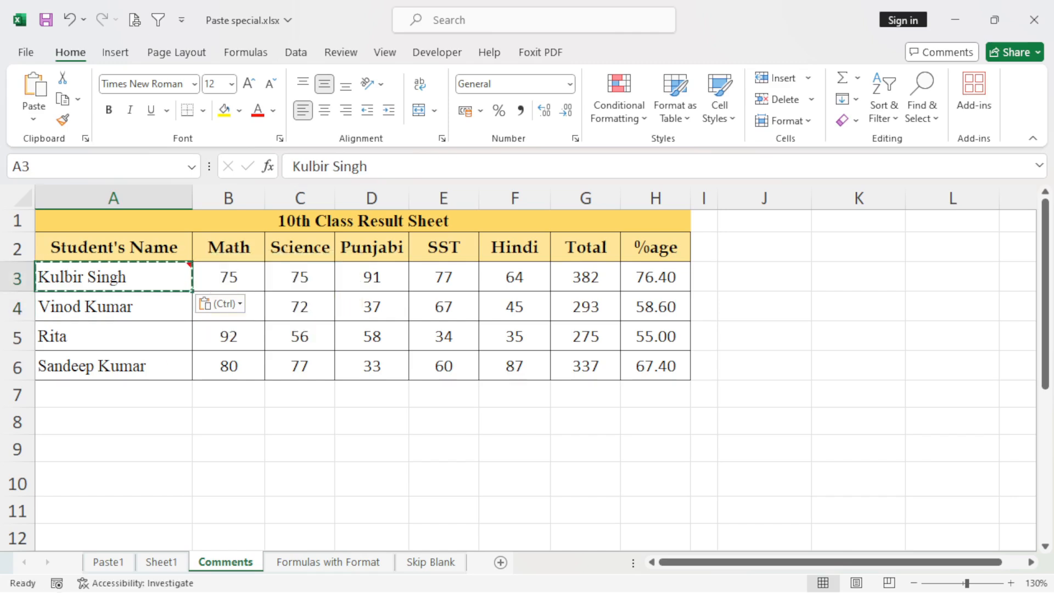
key("Down")
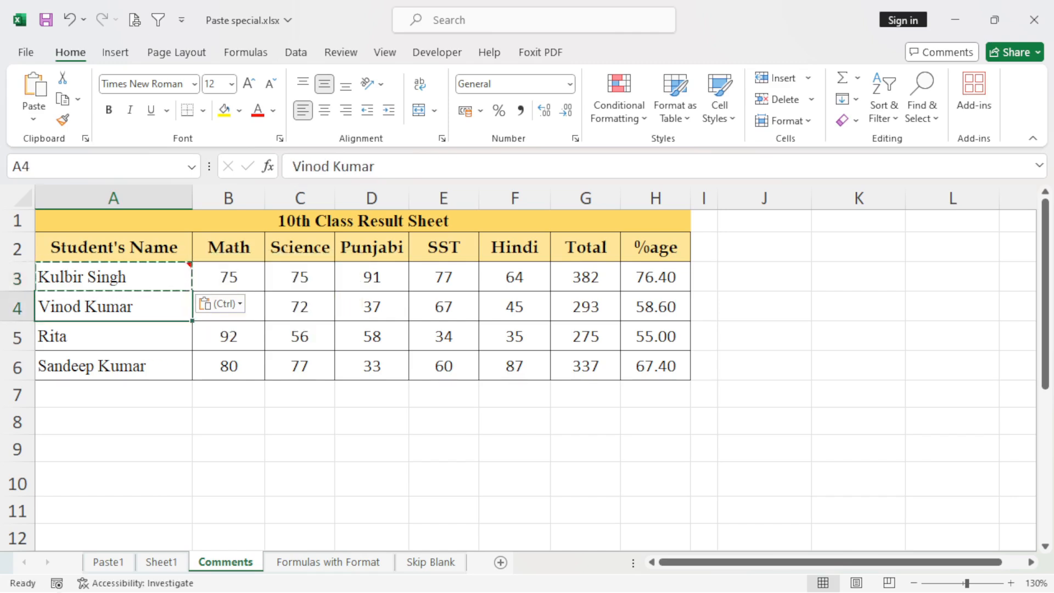
key("shift+Down")
key("shift+Down")
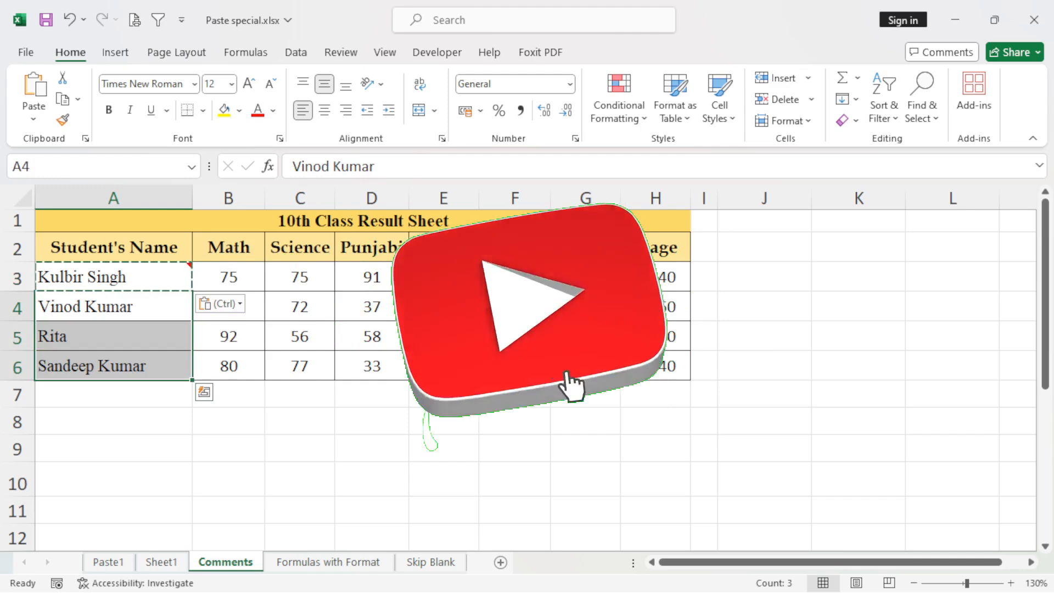
key("shift+Up")
key("shift+Up")
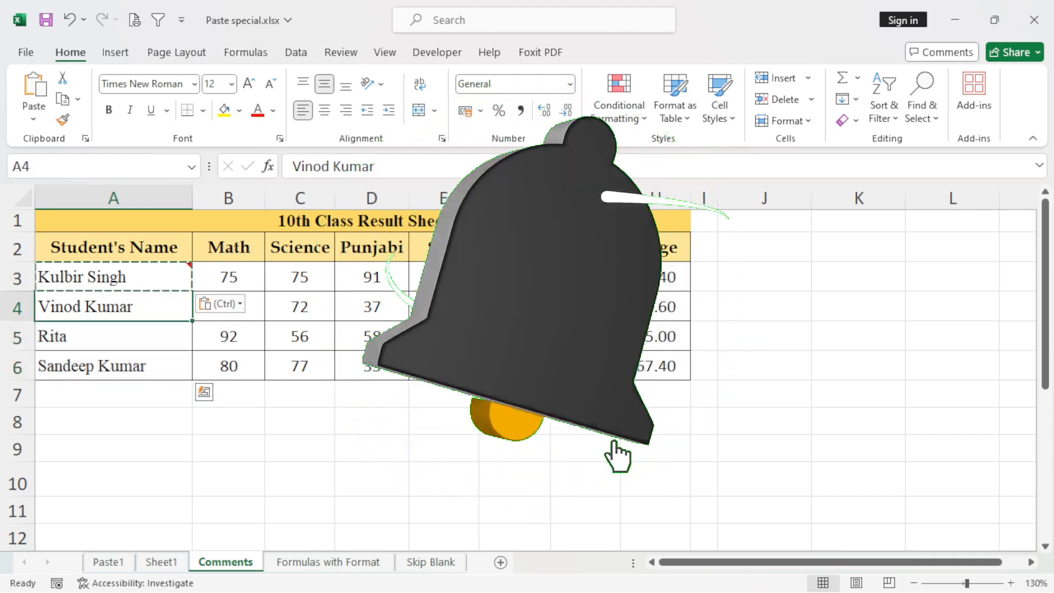
key("shift+Down")
key("shift+Down")
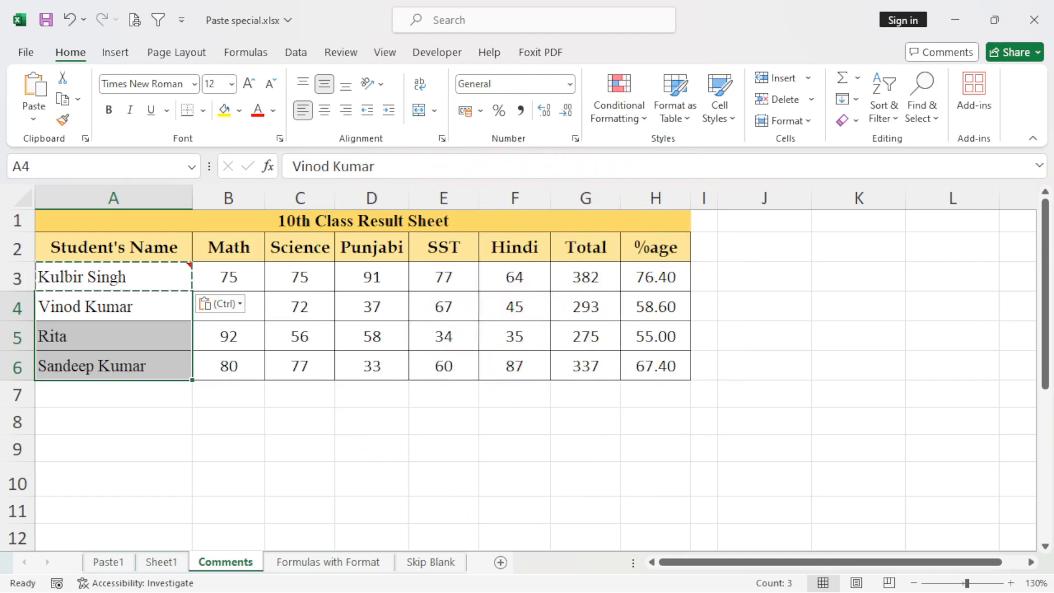
key("ctrl+alt+v")
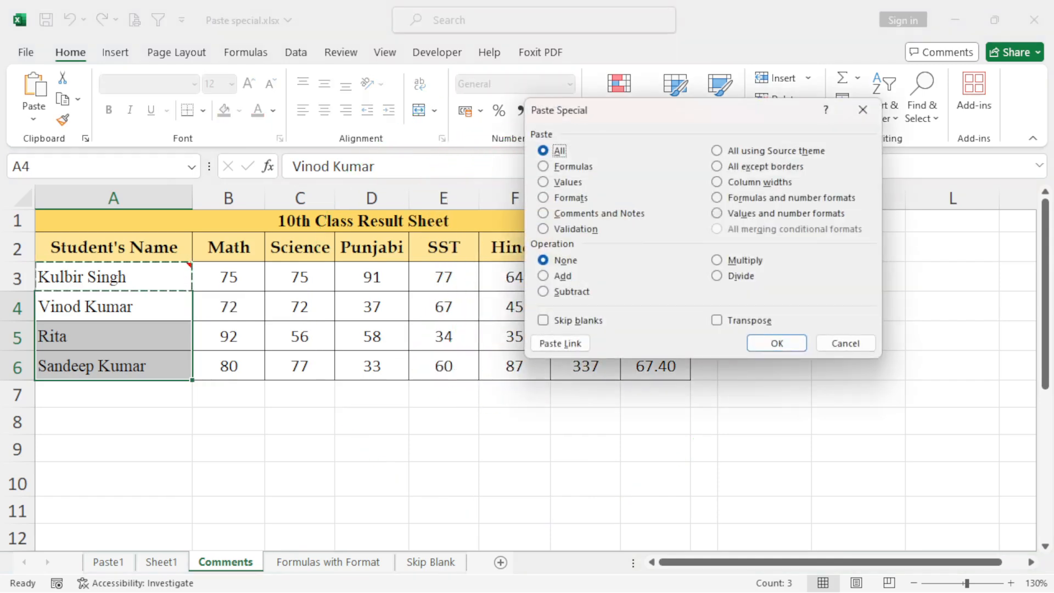
key("c")
key("Return")
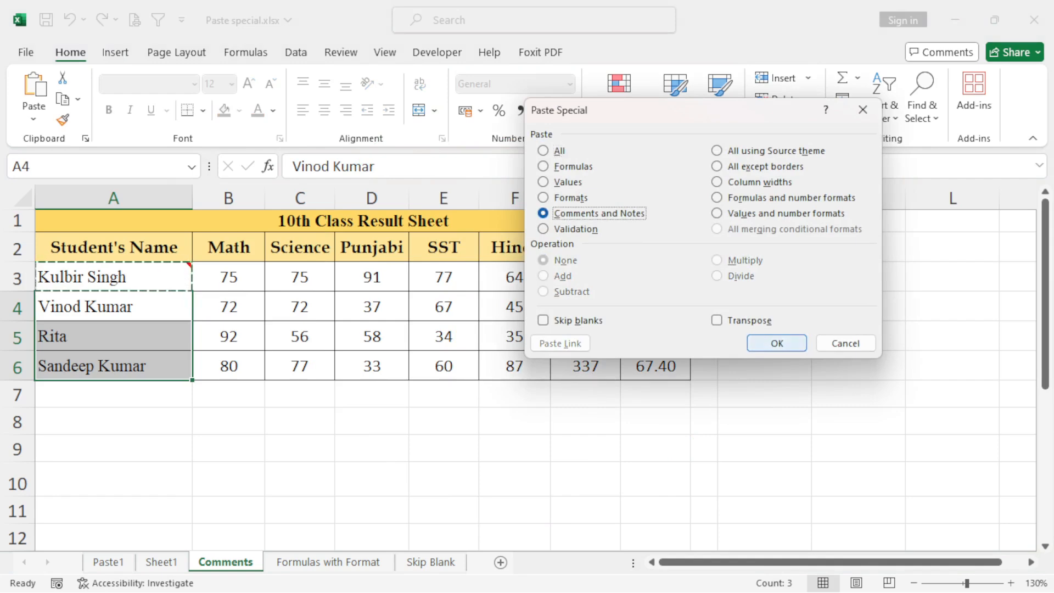
key("Escape")
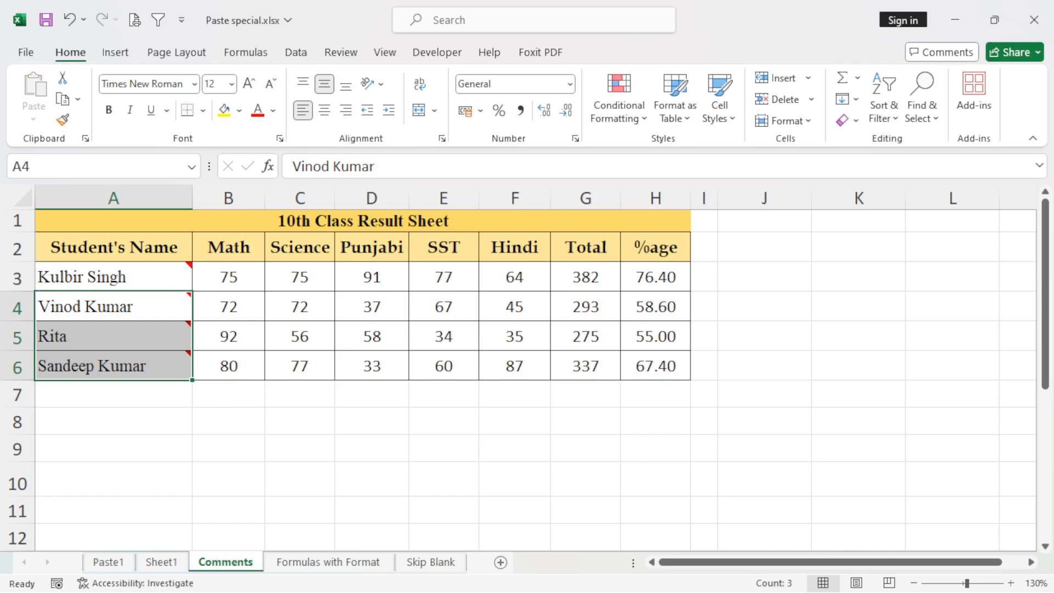
Step: View the pasted notes on the student name cells A5 and A4
left_click(190, 294)
left_click(137, 336)
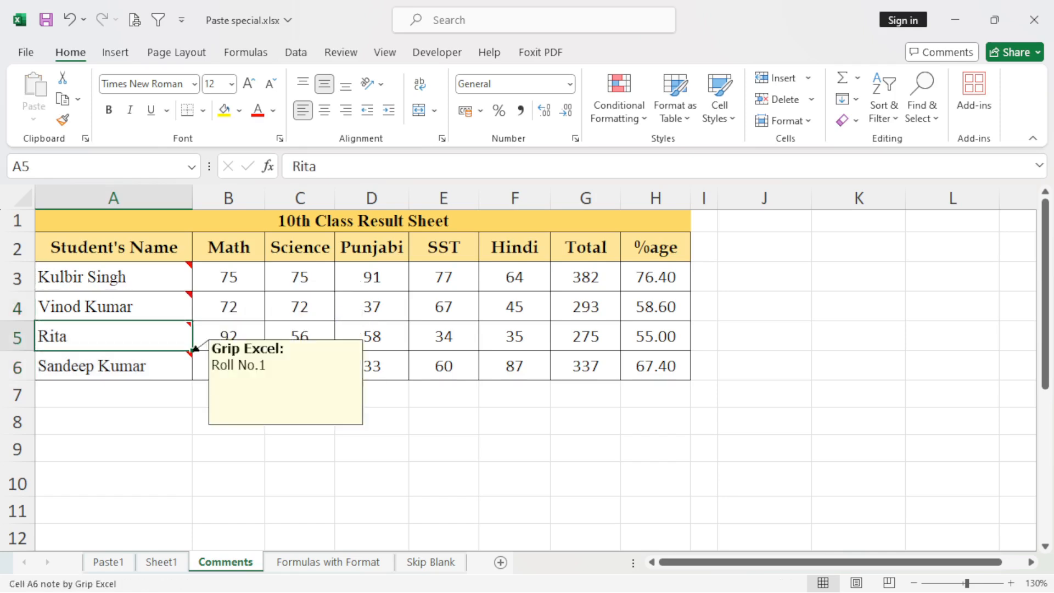
left_click(137, 307)
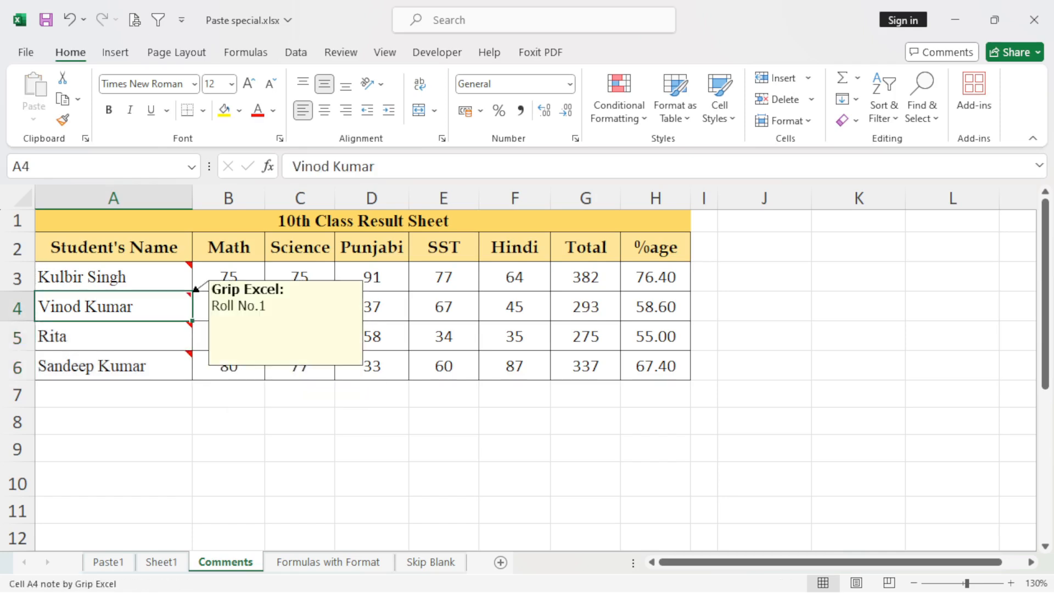
Step: Edit the note on cell A4 to read Roll No.2
key("F2")
left_click(300, 307)
left_click(137, 306)
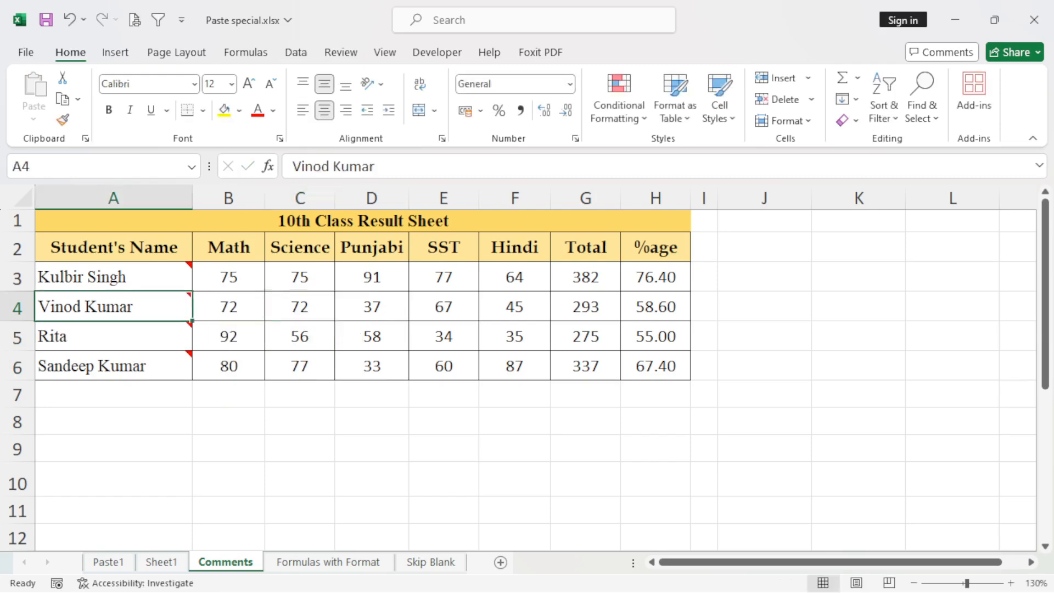
right_click(185, 307)
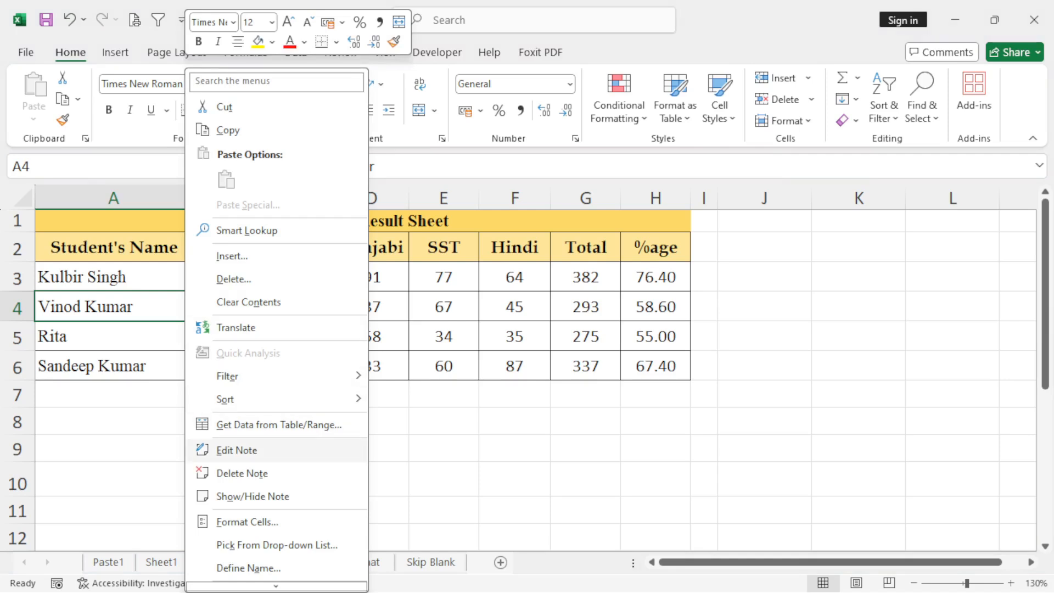
left_click(236, 450)
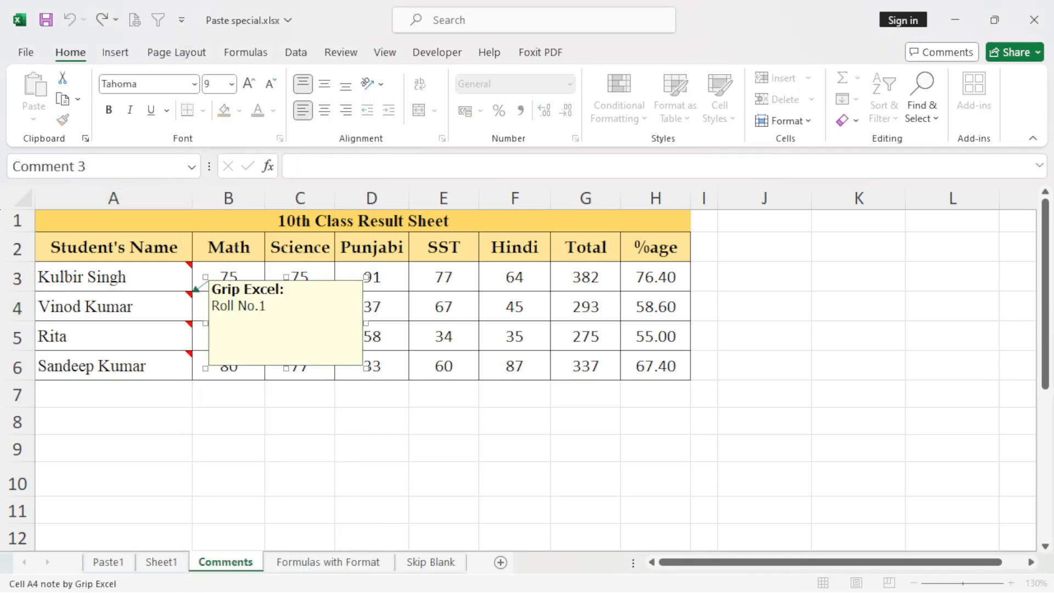
key("BackSpace")
type("2")
left_click(127, 336)
Step: Edit the note on cell A5 to read Roll No.3
right_click(128, 336)
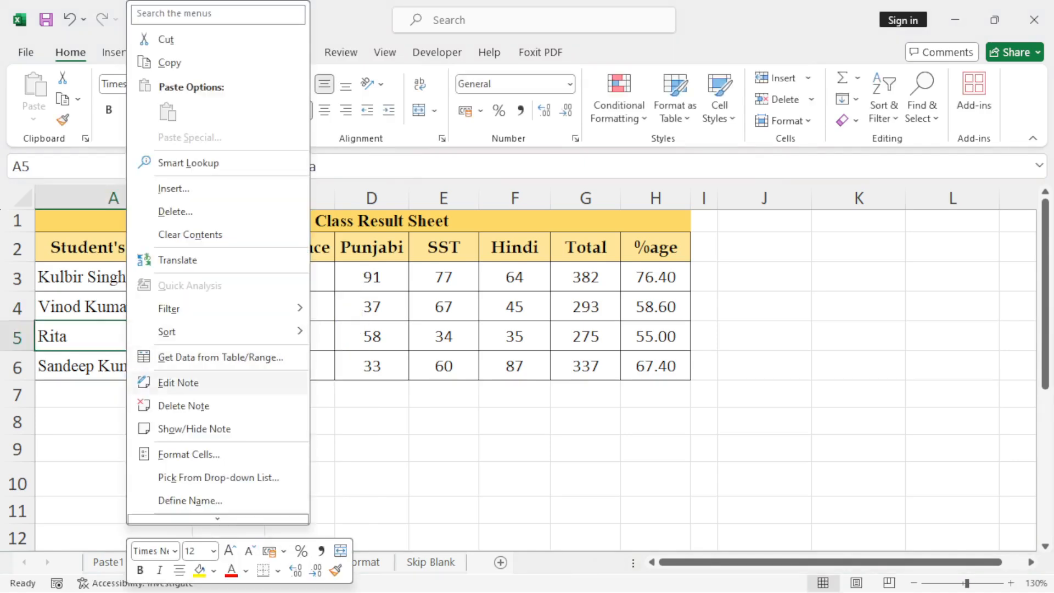
left_click(178, 382)
key("BackSpace")
key("BackSpace")
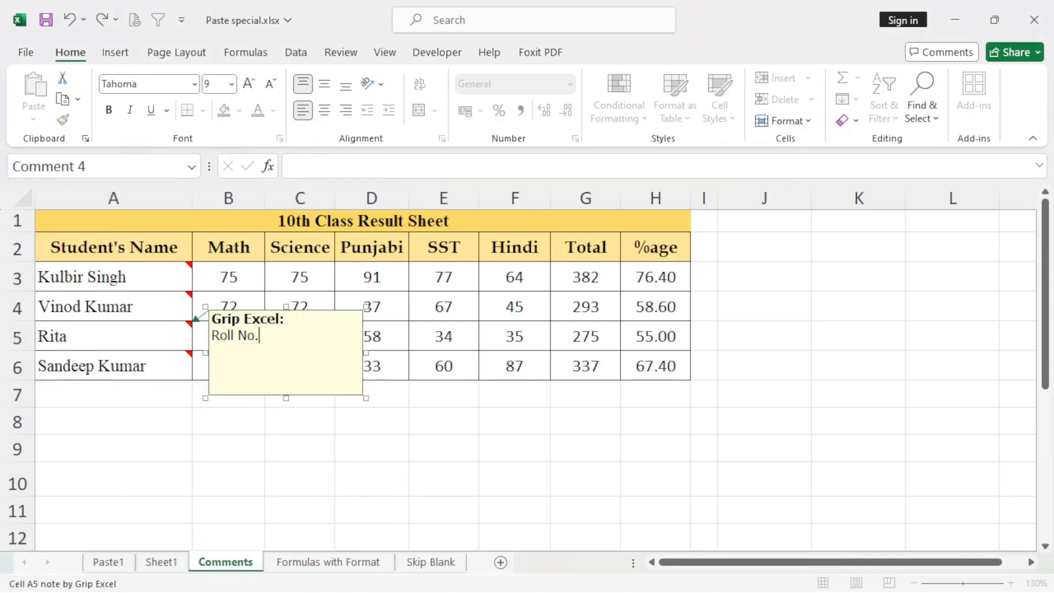
type("3")
key("Return")
left_click(127, 421)
Step: Check the notes on cells A3, A4 and A5 against each other
left_click(128, 308)
left_click(128, 336)
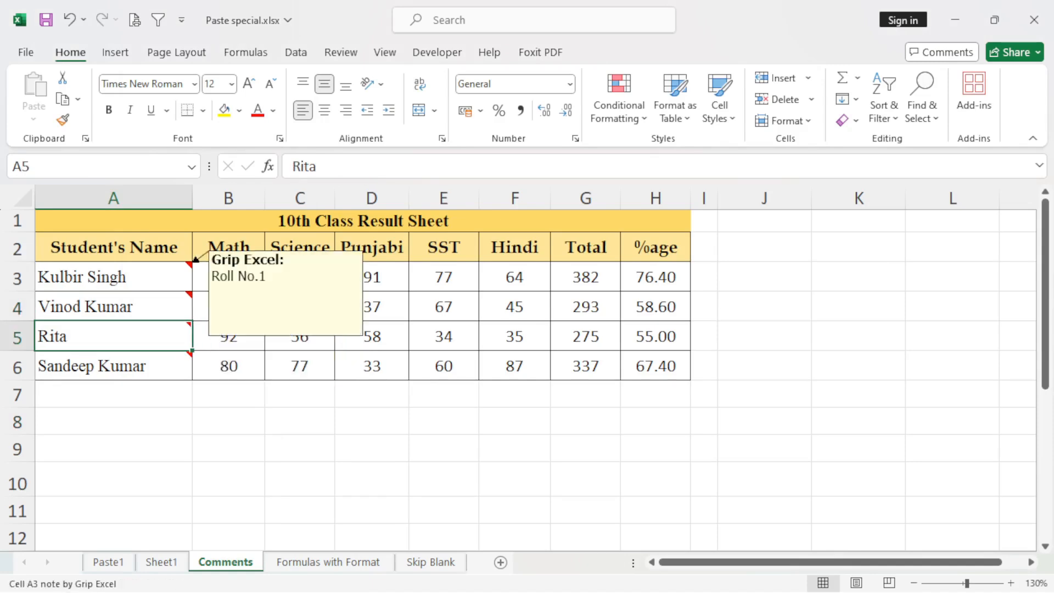
left_click(127, 277)
left_click(127, 306)
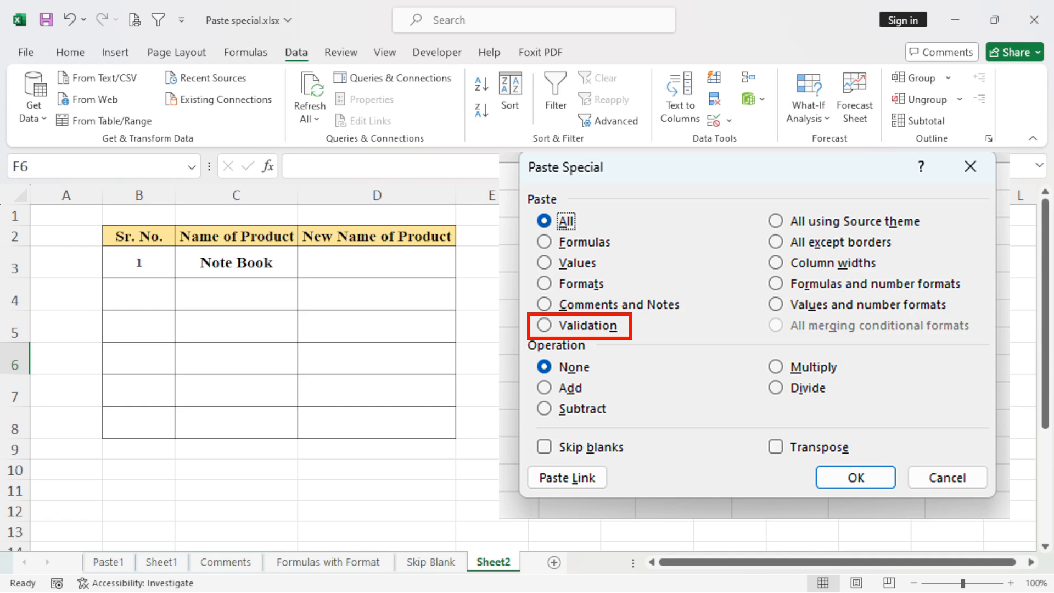
Step: Examine the product table on Sheet2, the dropdown choices in C3 and the source list in column G
left_click_drag(139, 263, 484, 391)
left_click(483, 423)
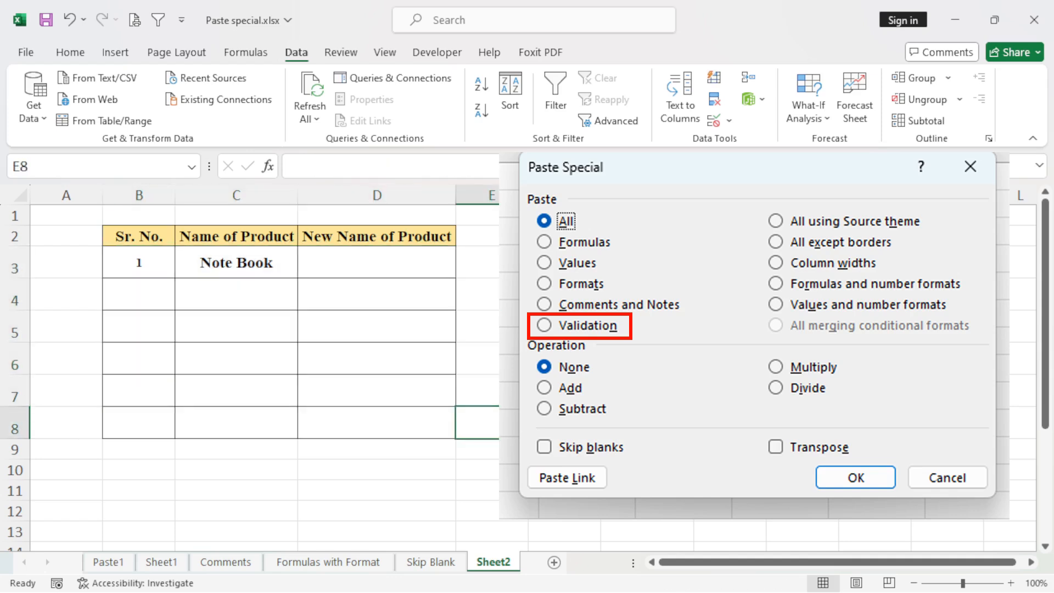
left_click(236, 263)
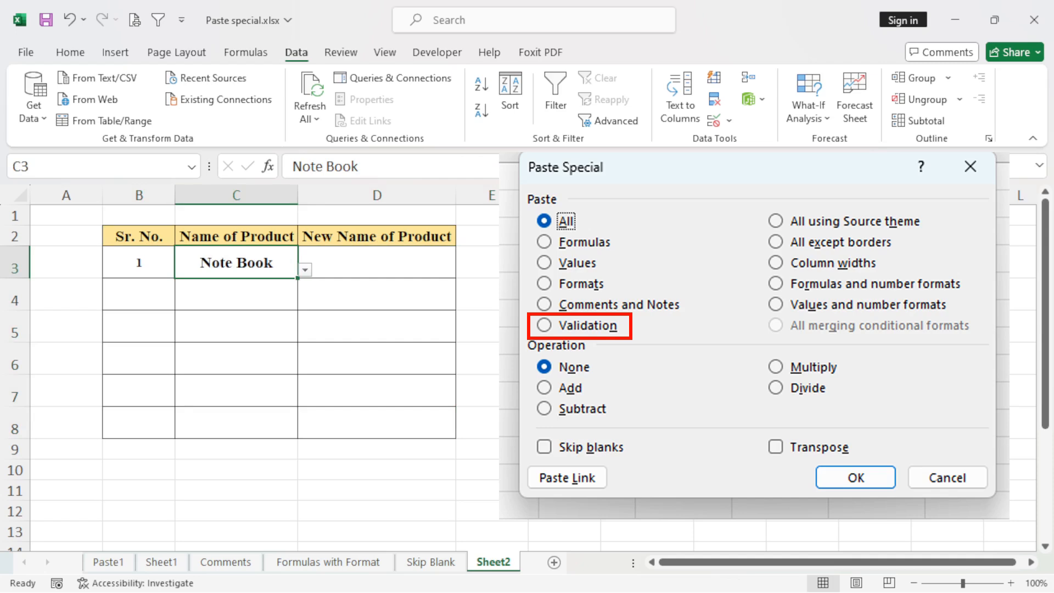
left_click(305, 269)
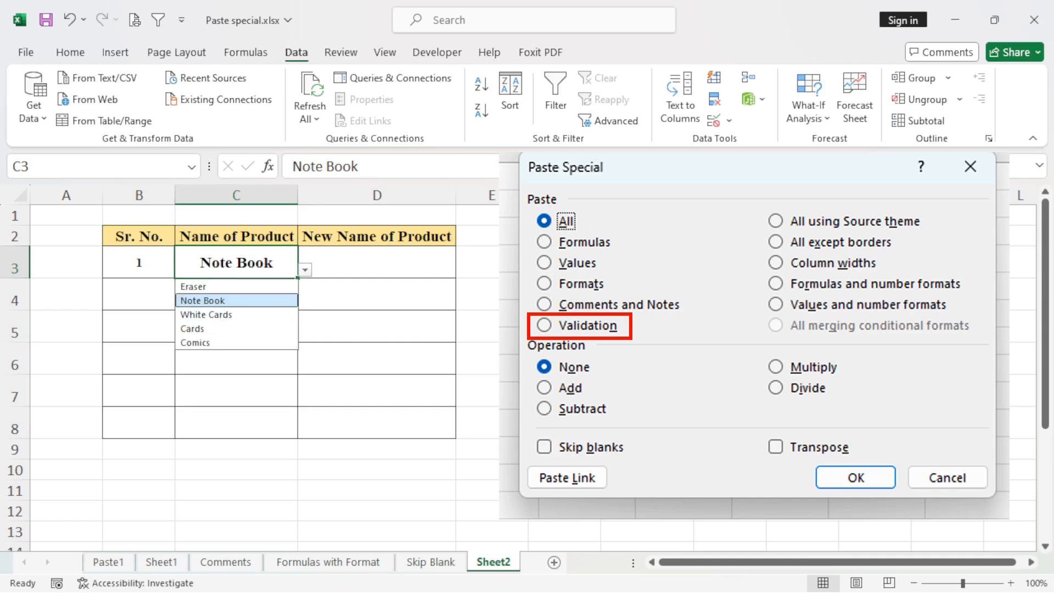
left_click_drag(647, 262, 647, 449)
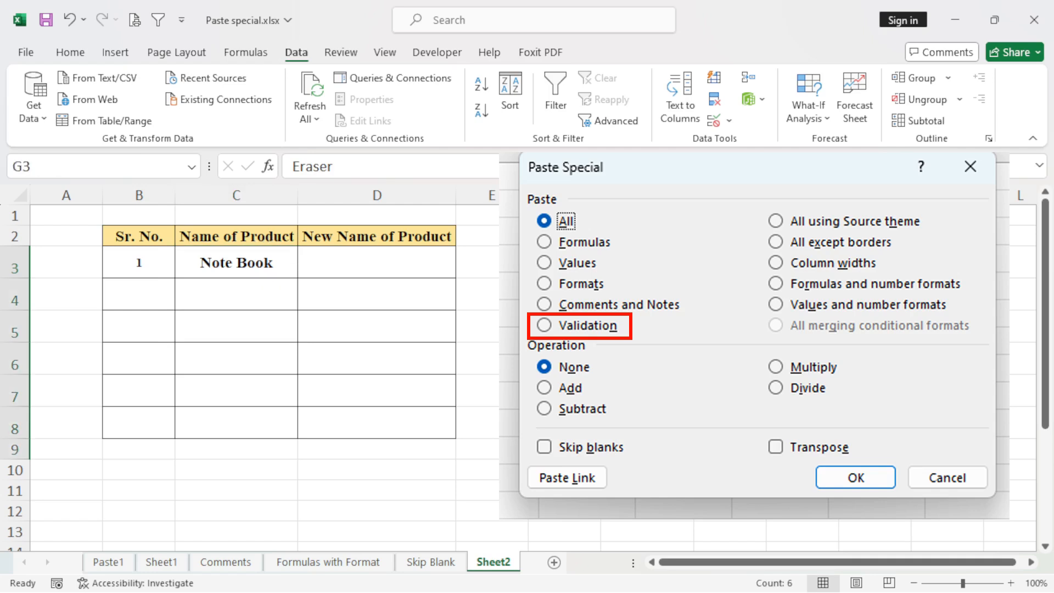
Step: Copy C3, paste only its validation into D3 with Paste Special, and choose Note Book from D3's dropdown list
left_click(236, 263)
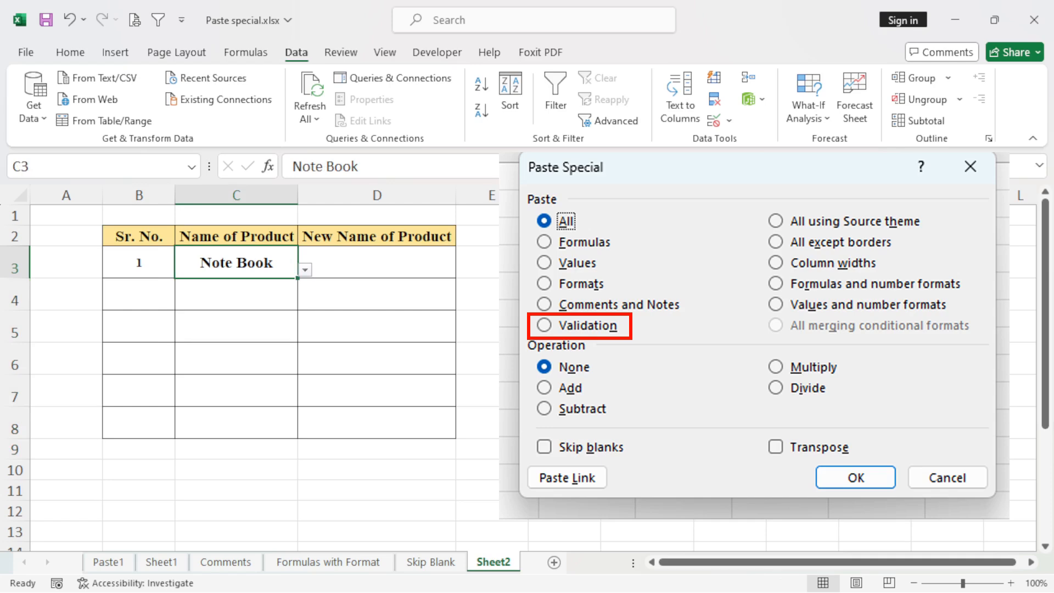
key("ctrl+c")
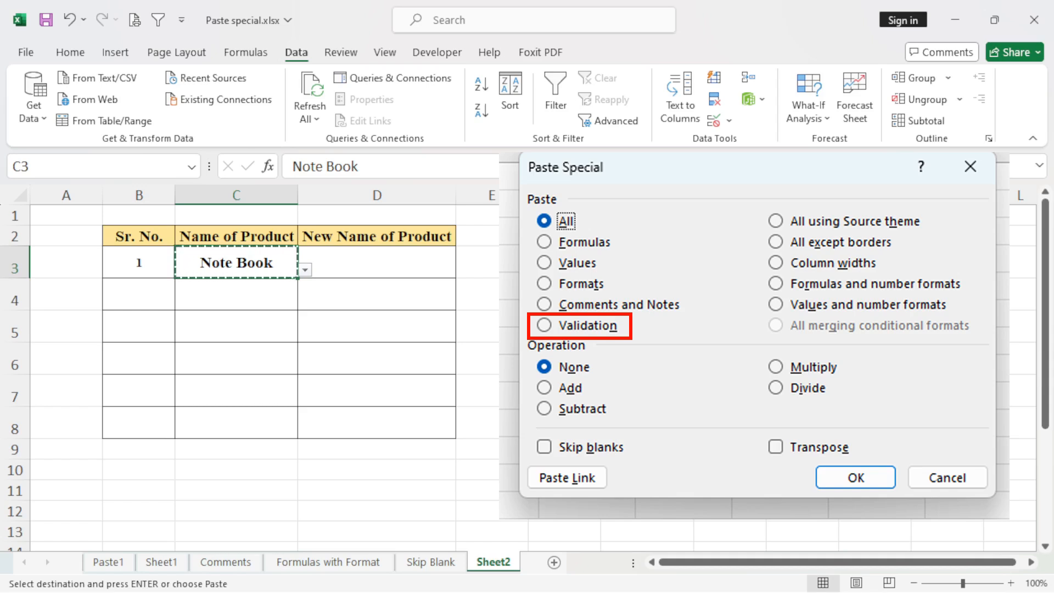
left_click(377, 263)
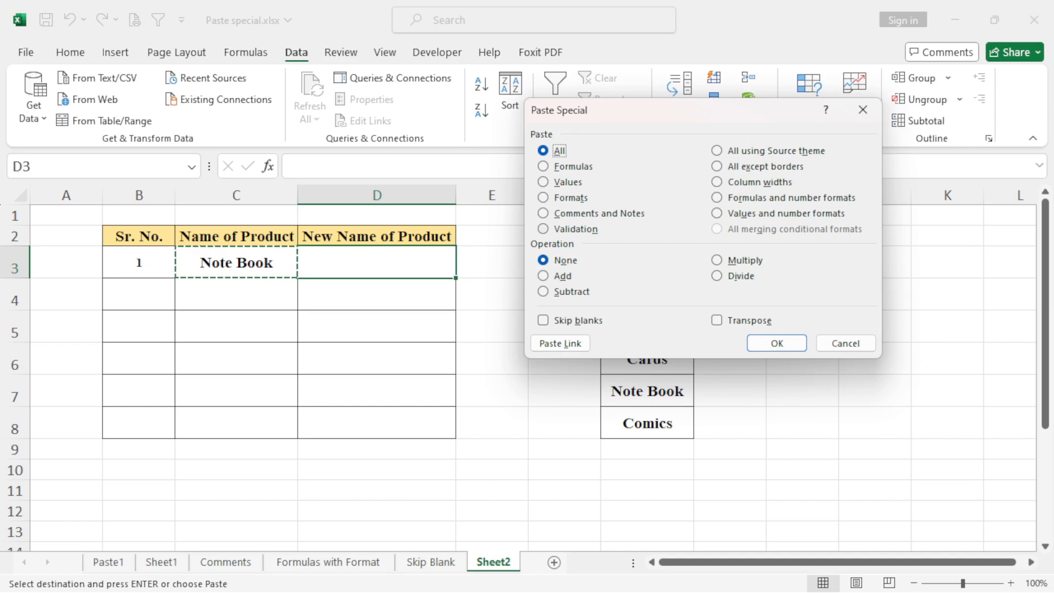
left_click(571, 229)
left_click(777, 343)
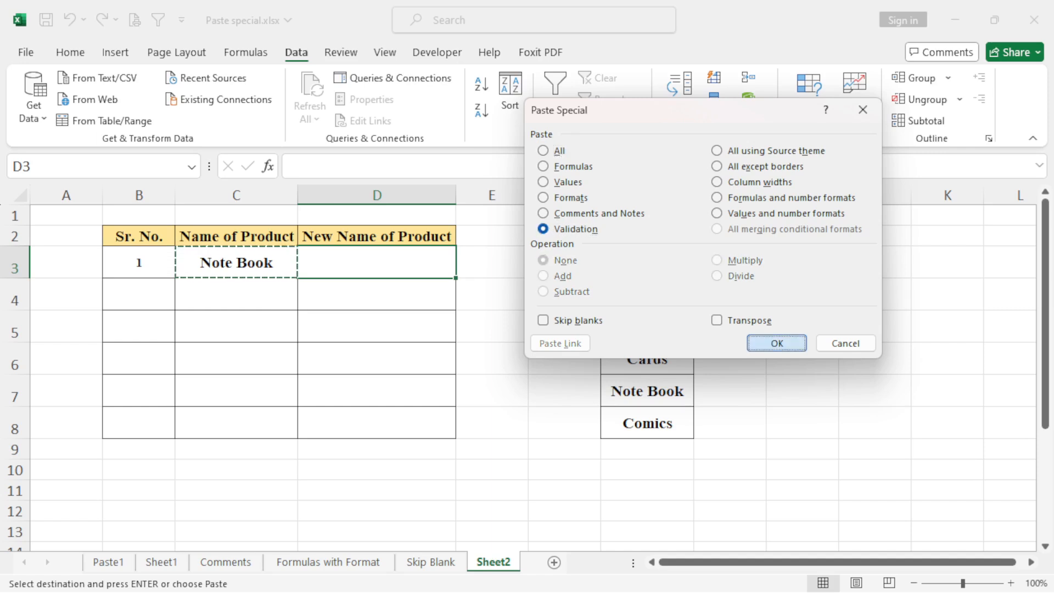
left_click(463, 270)
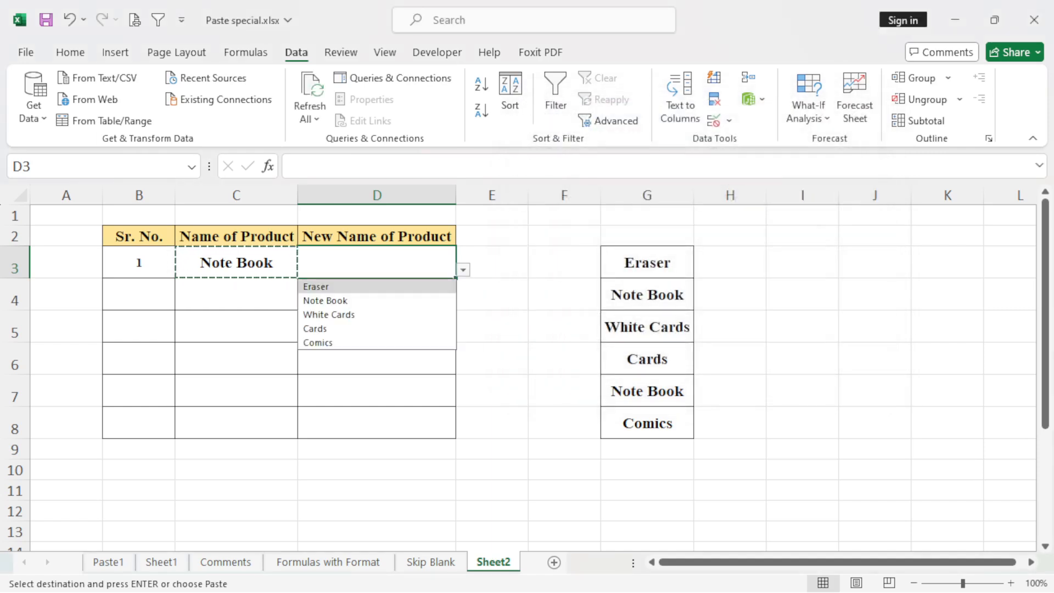
left_click(379, 301)
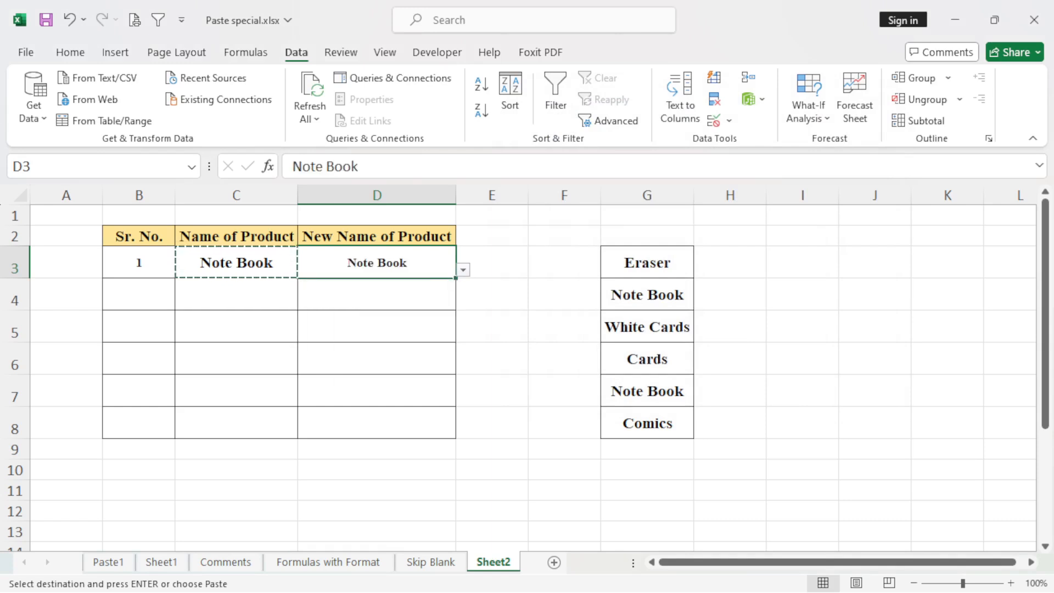
Step: Compare the dropdown choices in C3 with those in D3
left_click(236, 263)
left_click(305, 269)
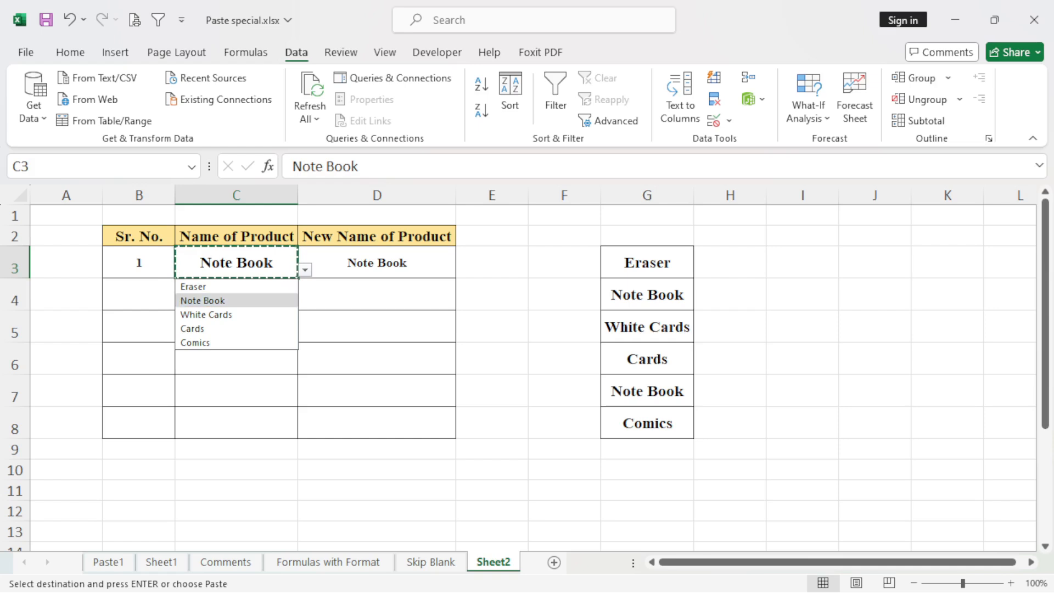
left_click(377, 263)
left_click(463, 270)
left_click(463, 270)
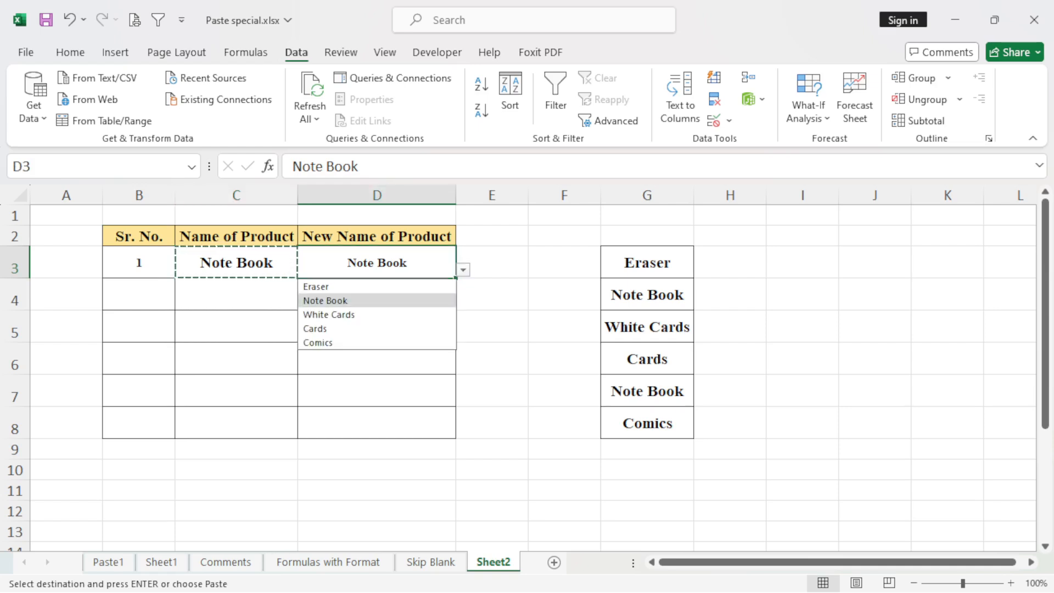
left_click(377, 358)
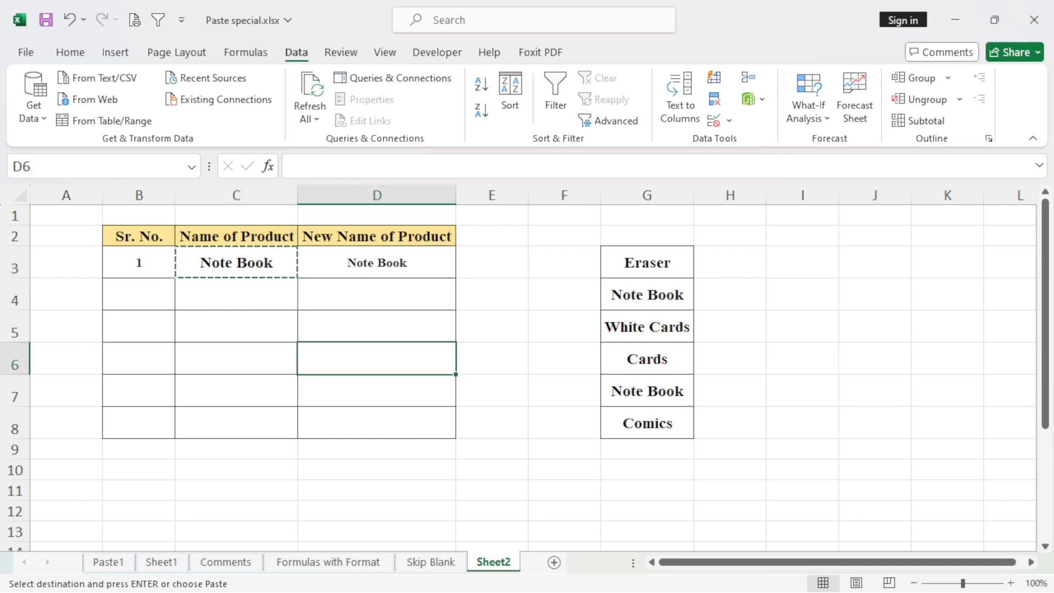
Step: Copy the product entry in C3 into C5 and C4, and check the serial numbers in B3:B5
left_click(236, 263)
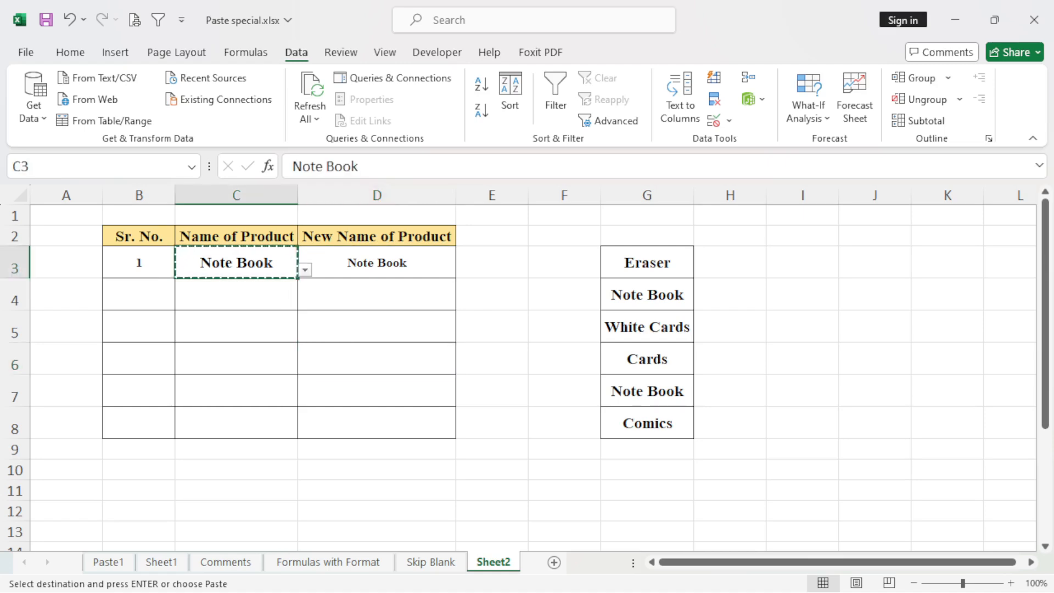
left_click(377, 358)
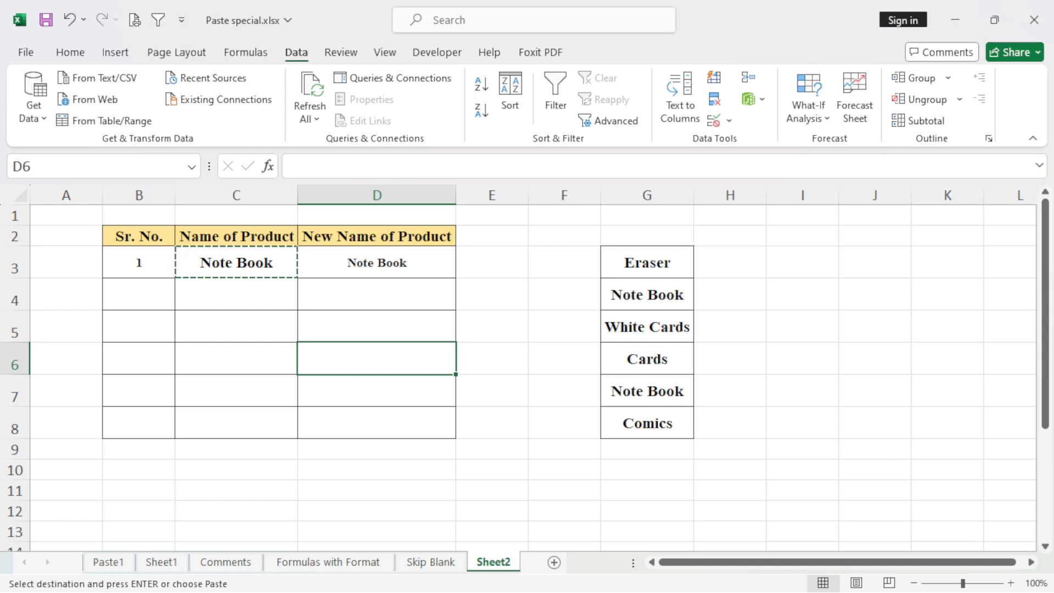
key("ctrl+c")
left_click(236, 237)
left_click(236, 263)
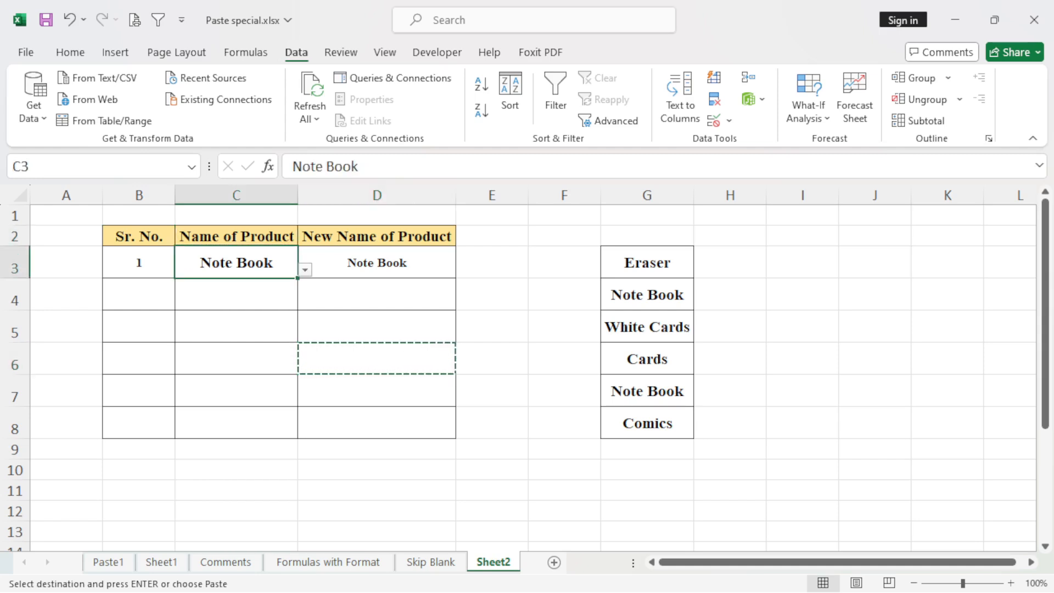
key("ctrl+c")
left_click(236, 327)
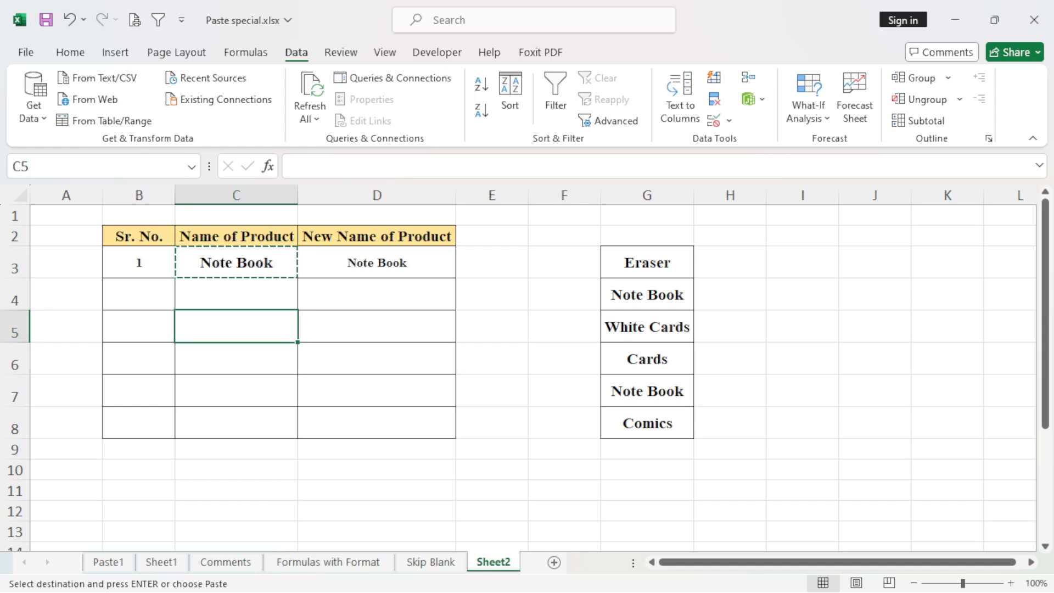
key("ctrl+v")
left_click(236, 295)
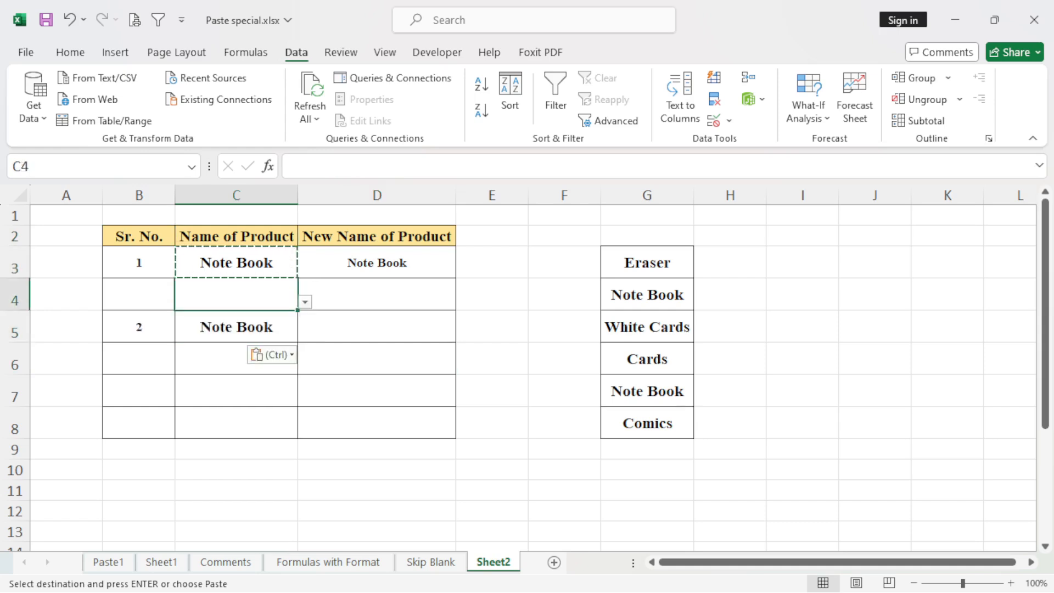
key("ctrl+v")
left_click(236, 391)
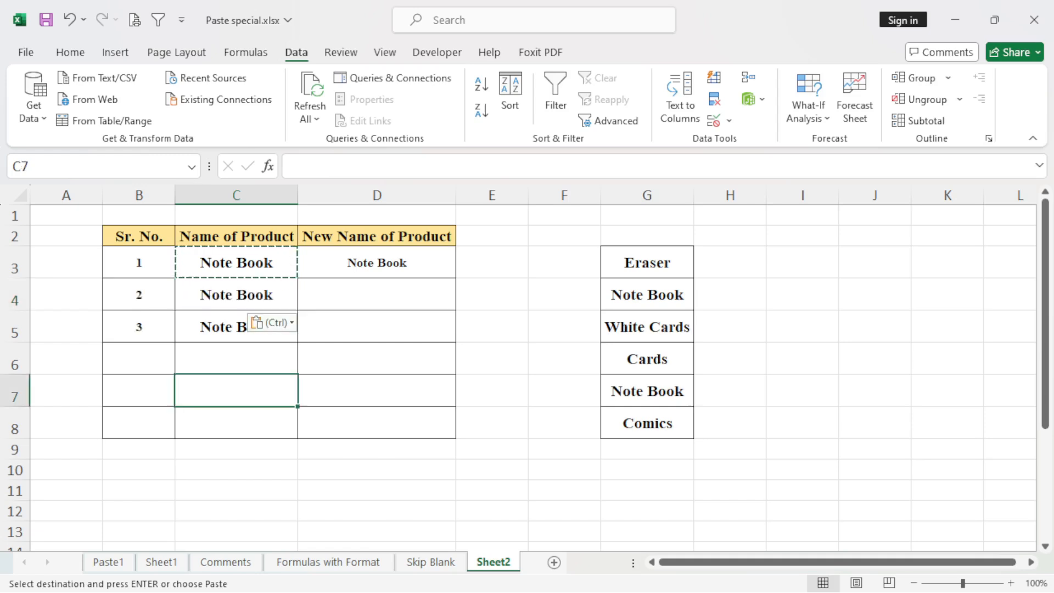
left_click_drag(139, 263, 139, 327)
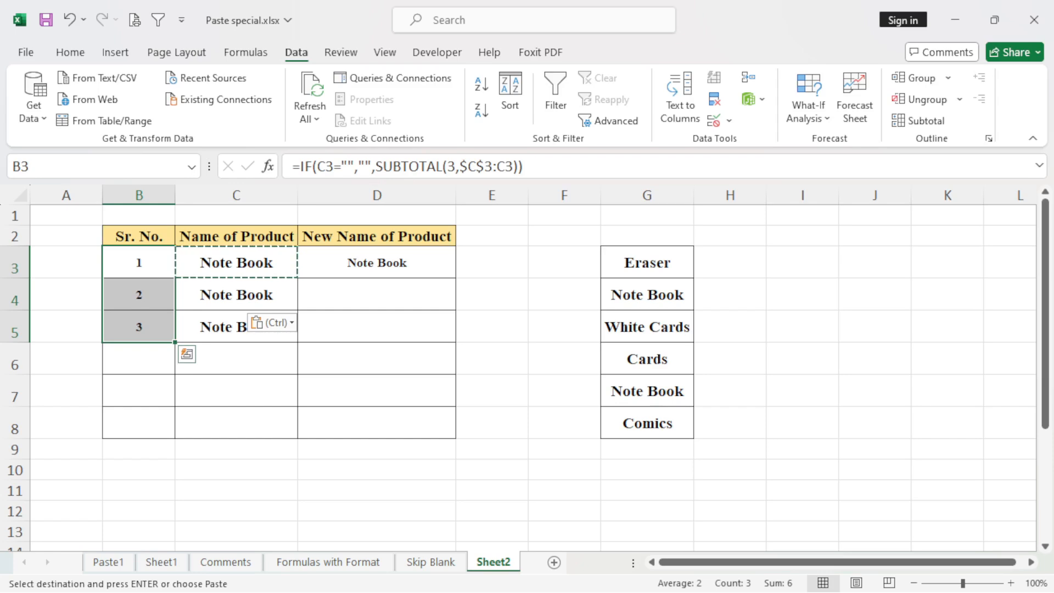
left_click(236, 359)
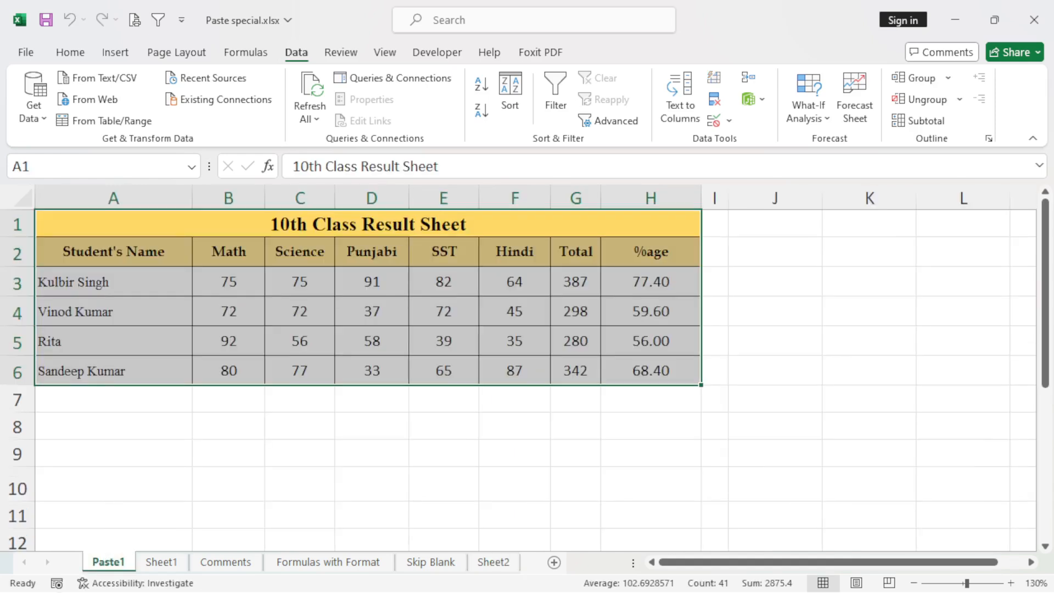
Step: Copy the result table A1:H6 on the Paste1 sheet and look over the Paste Special options
left_click_drag(368, 224, 648, 371)
key("ctrl+c")
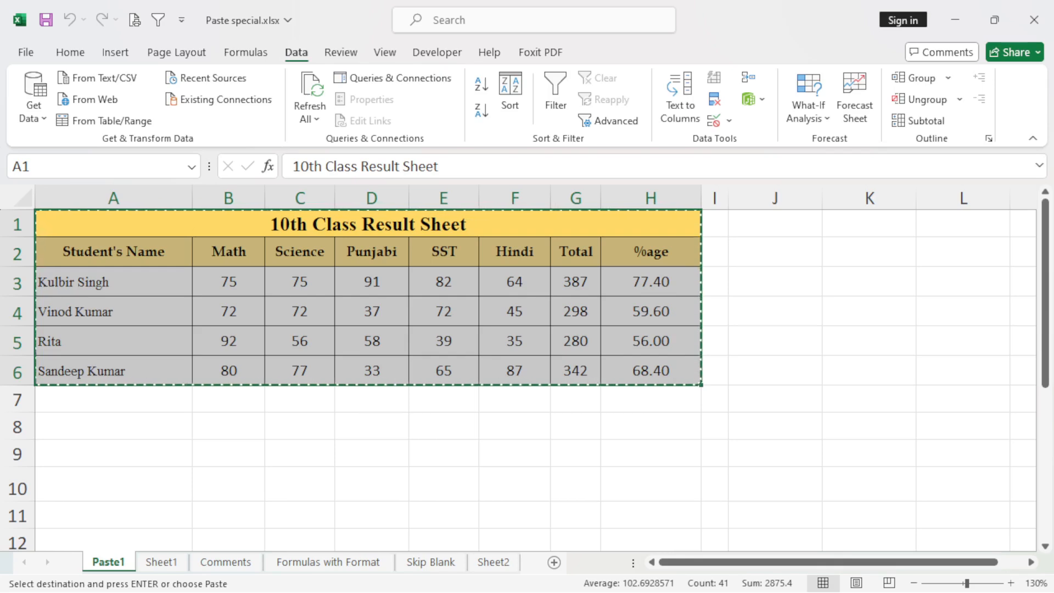
key("ctrl+alt+v")
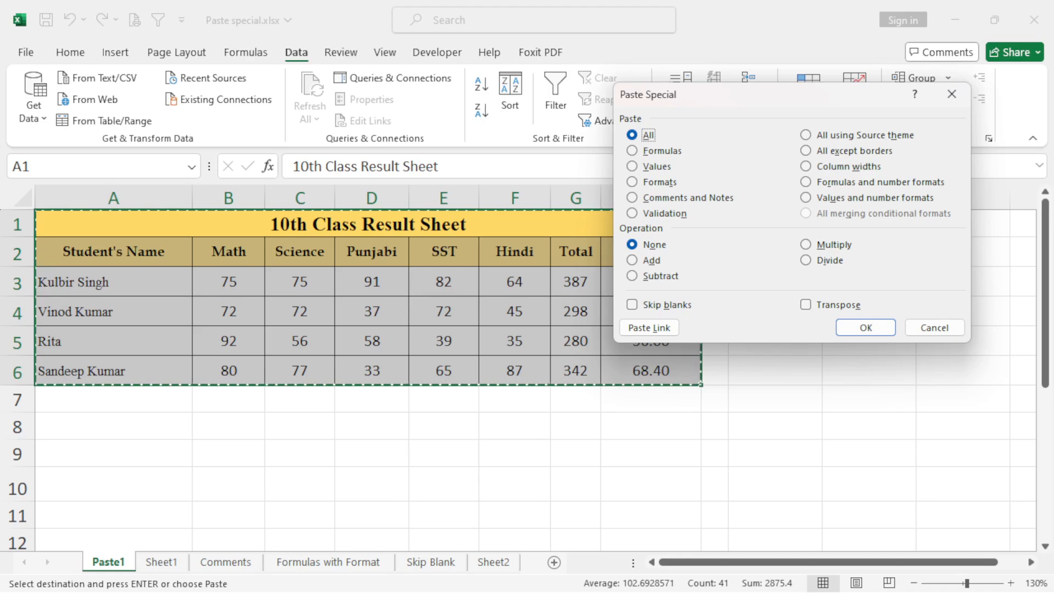
key("h")
left_click(633, 136)
left_click(934, 327)
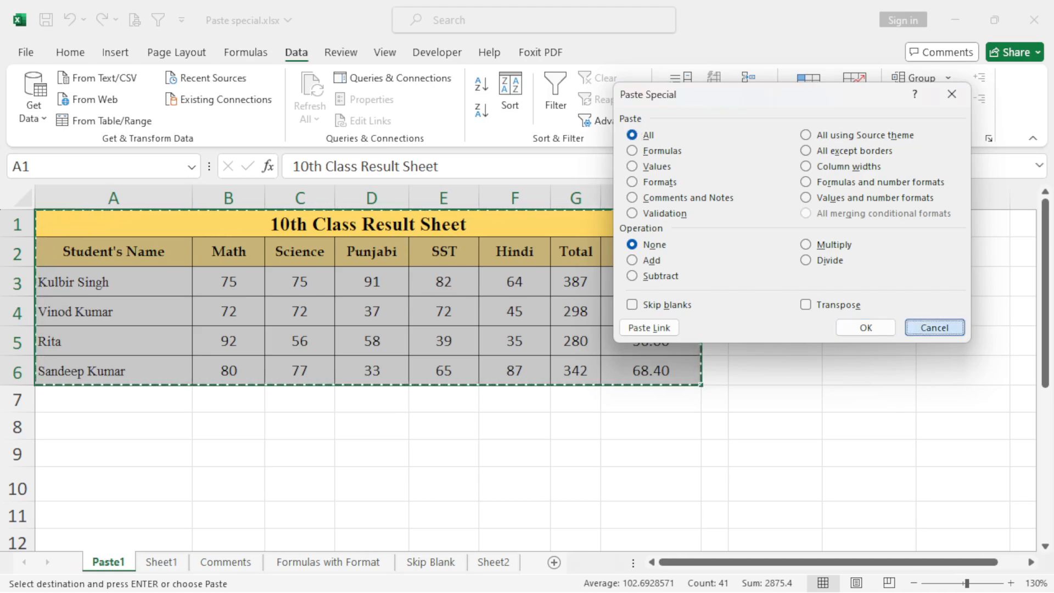
Step: Paste the copied result table at A8 with the All using Source theme option, compare it with the original and undo the paste
left_click(113, 426)
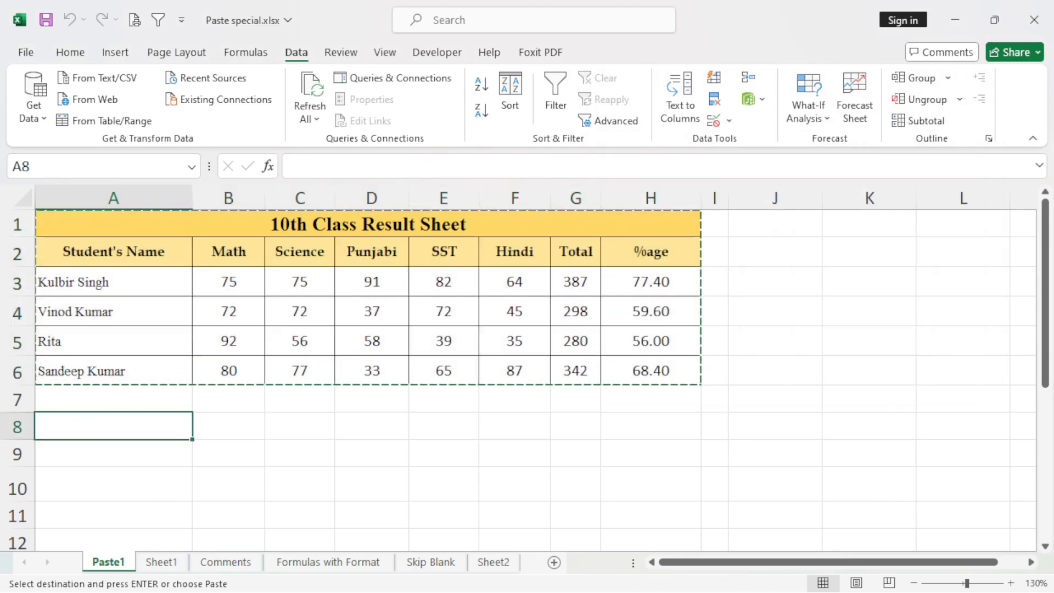
key("ctrl+alt+v")
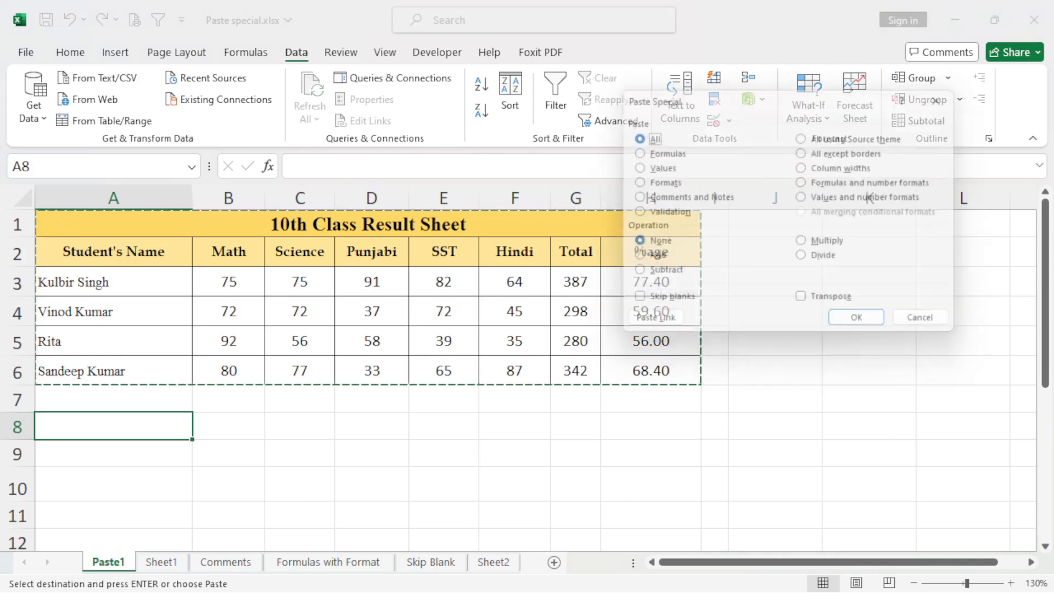
key("h")
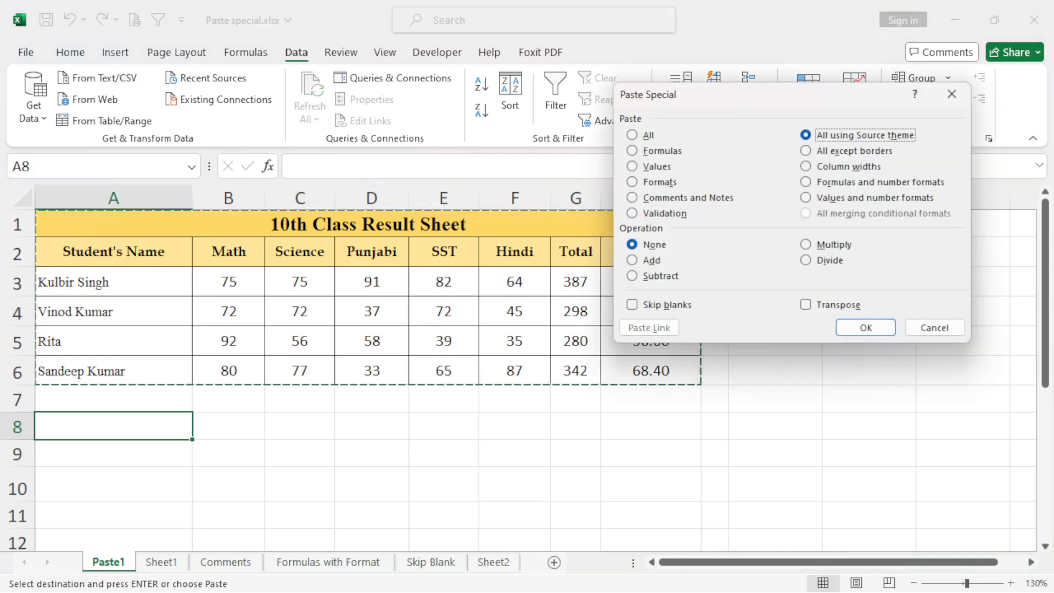
key("Return")
scroll(527, 379, "down", 2)
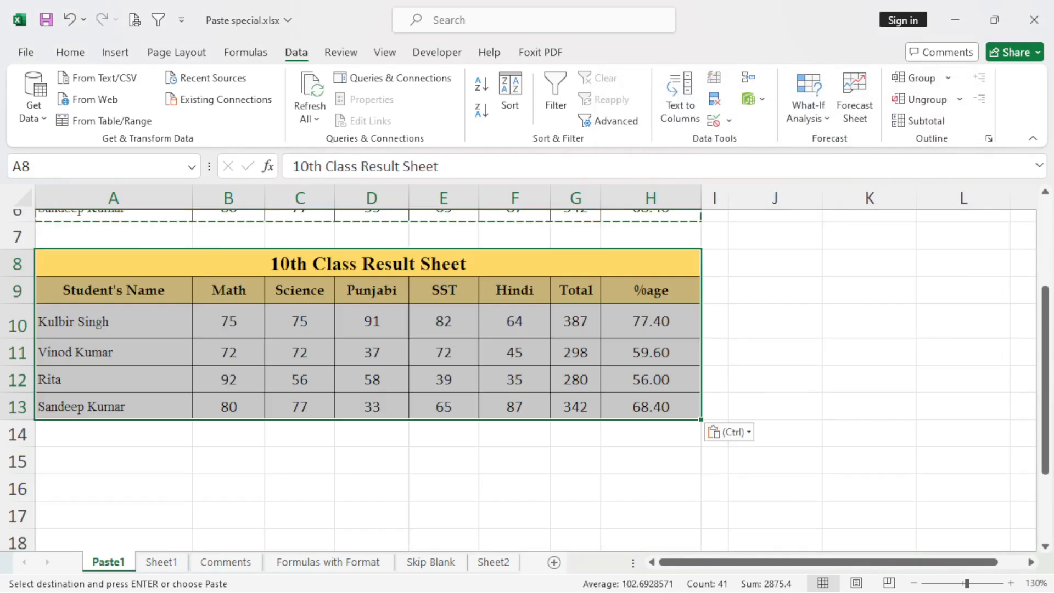
scroll(527, 379, "up", 2)
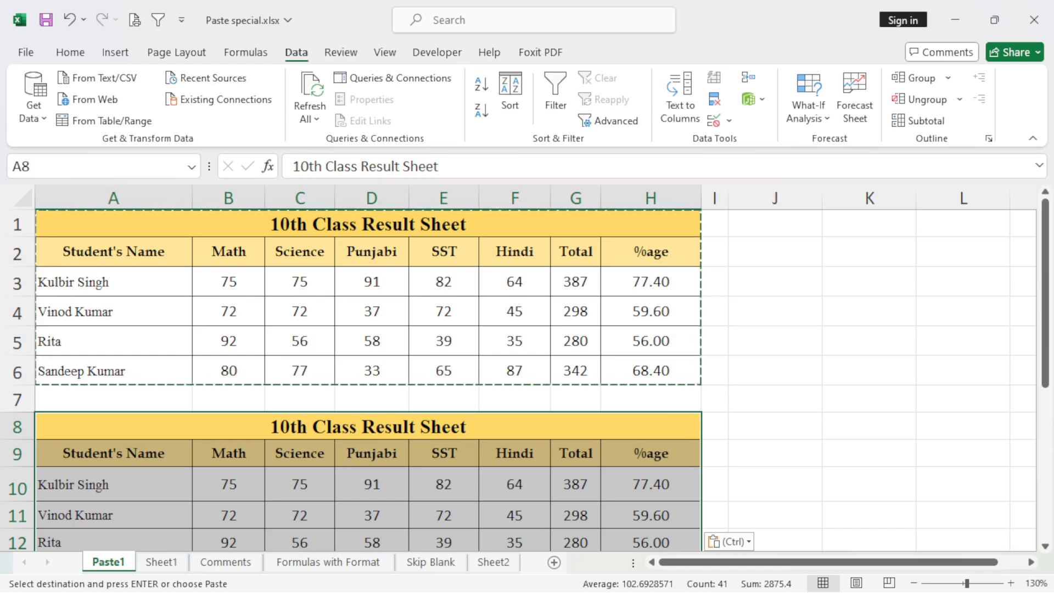
key("ctrl+z")
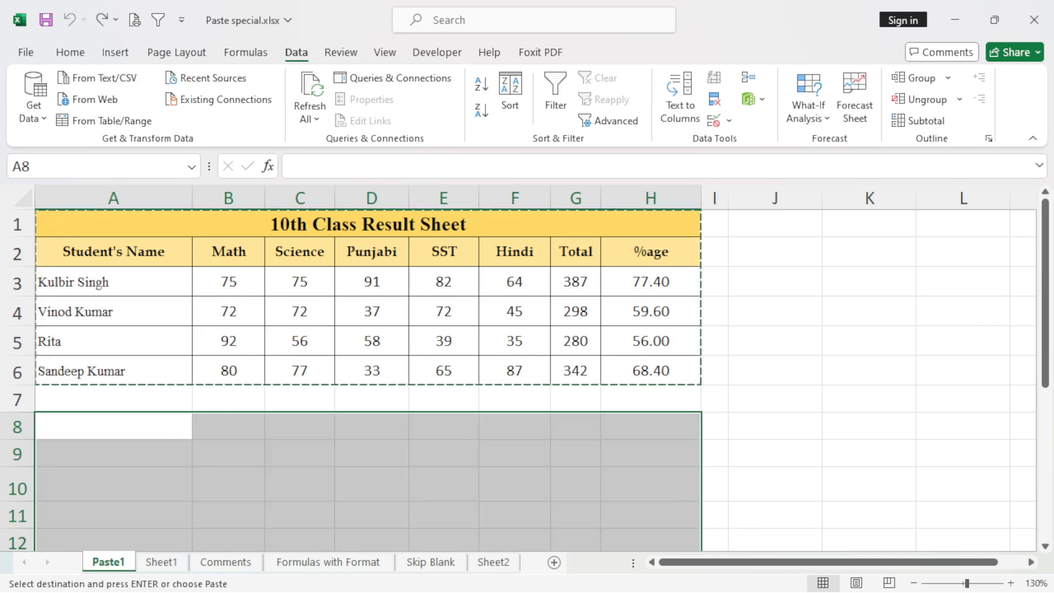
Step: Paste the copied result table at A8 with the All except borders option, examine the pasted range and undo the paste
left_click(113, 426)
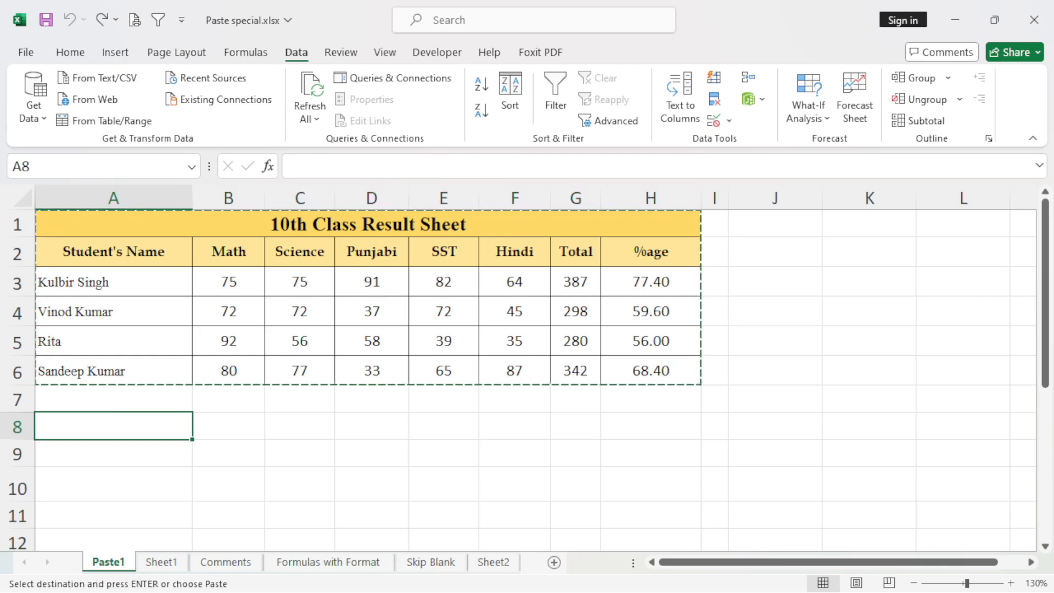
key("ctrl+alt+v")
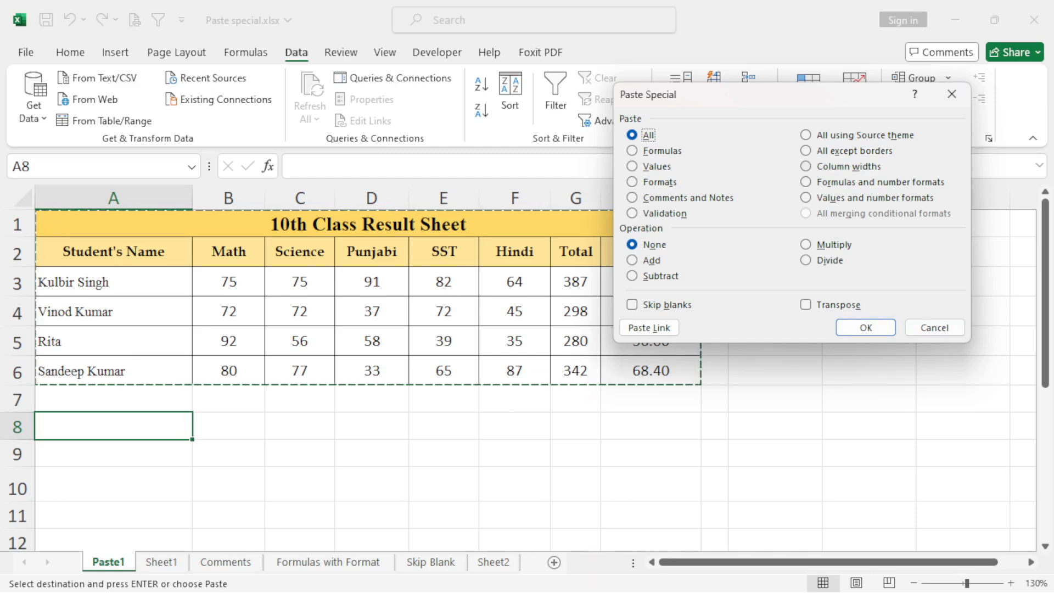
left_click(854, 151)
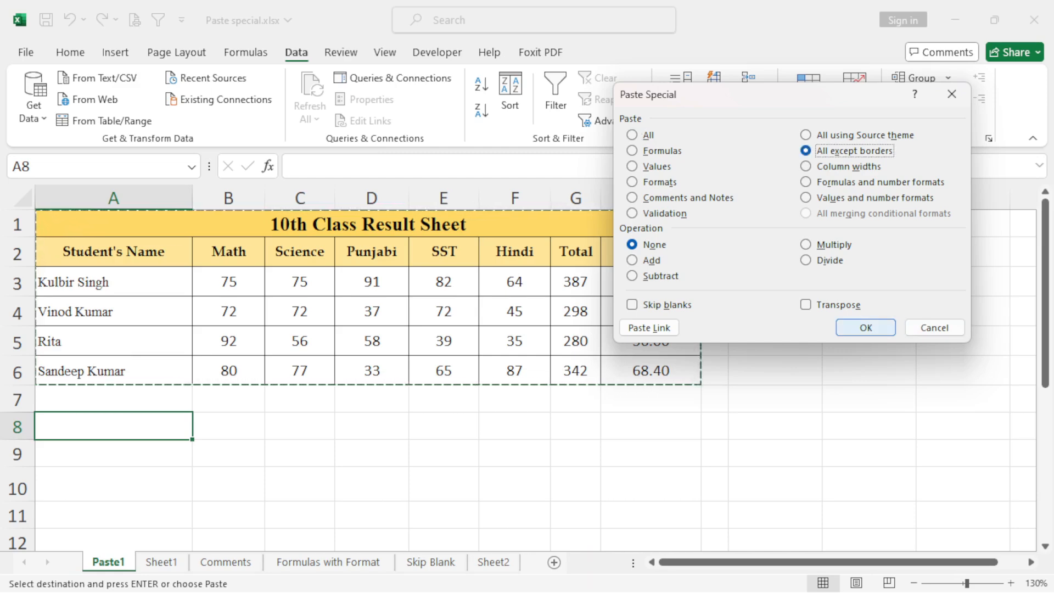
left_click(866, 328)
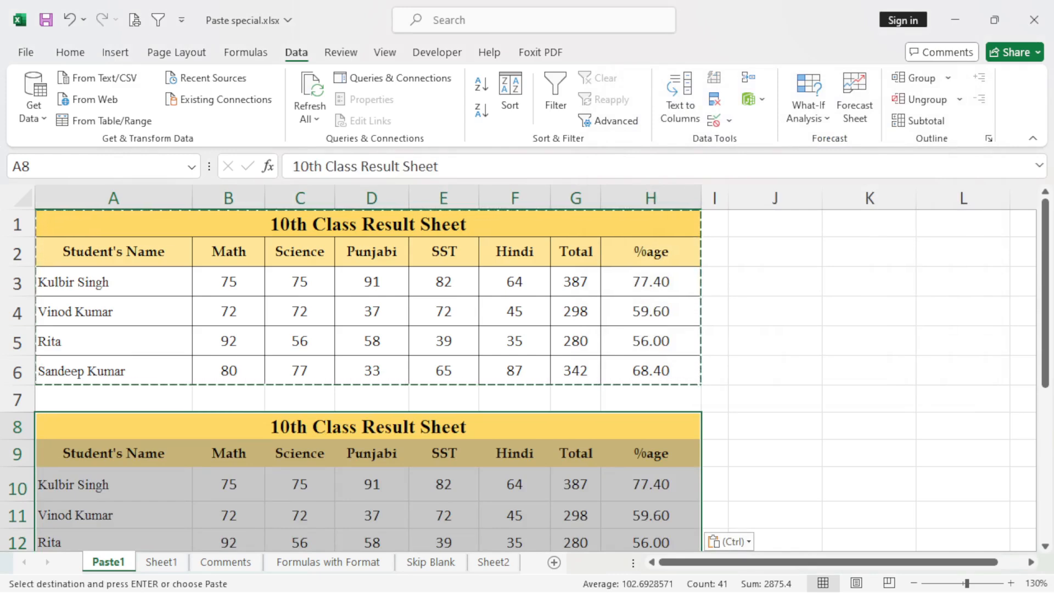
scroll(527, 368, "down", 1)
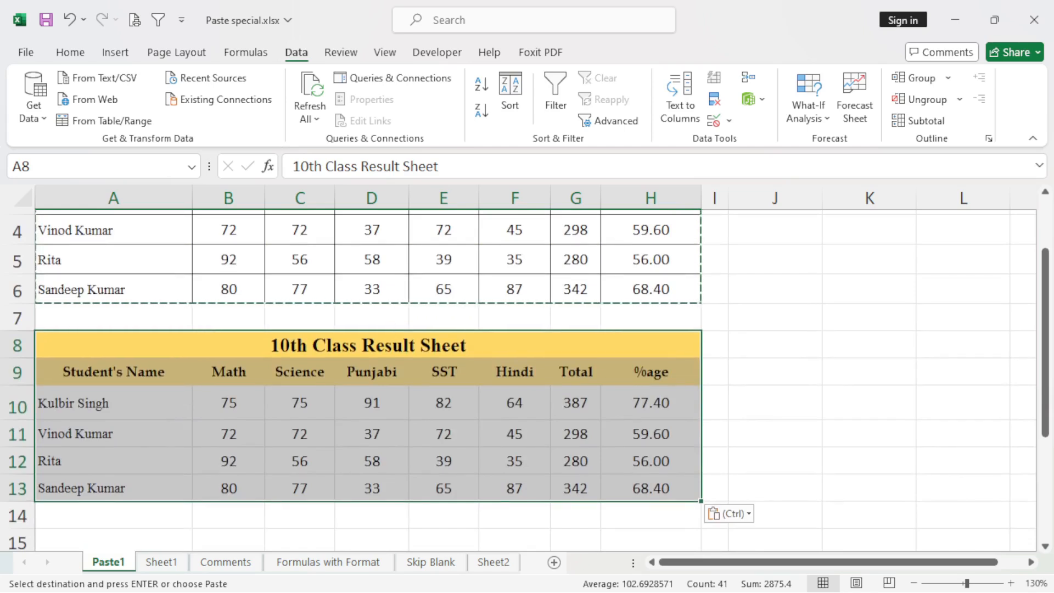
left_click_drag(368, 346, 372, 488)
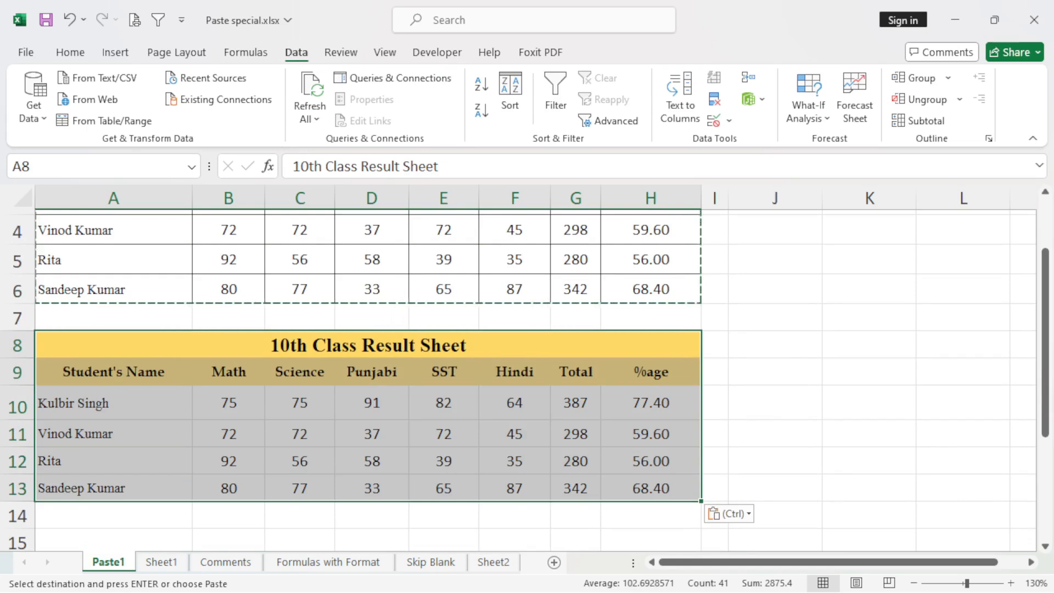
key("ctrl+z")
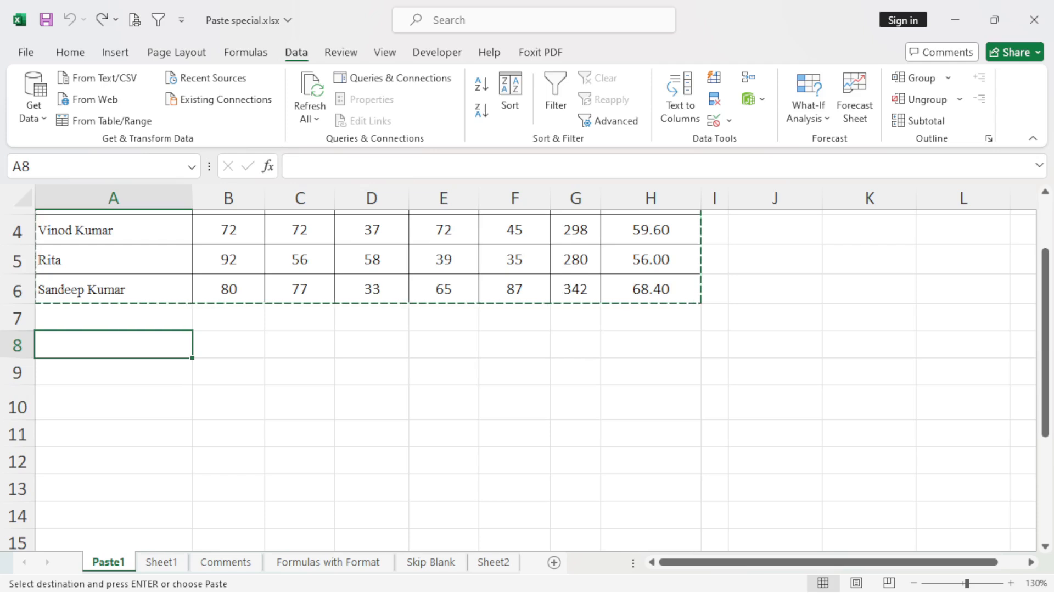
key("ctrl+alt+v")
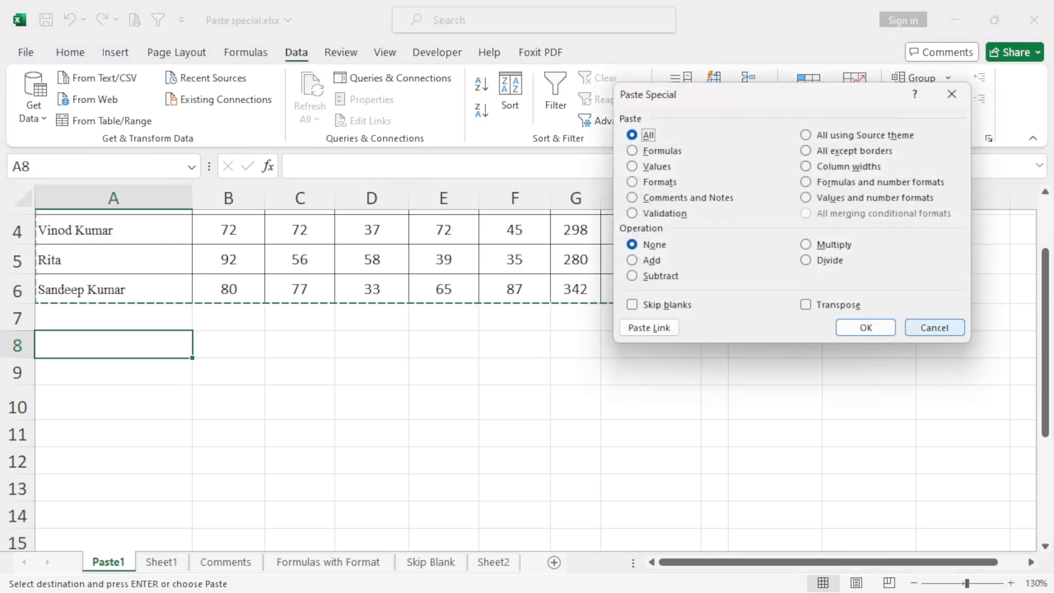
left_click(935, 328)
key("Escape")
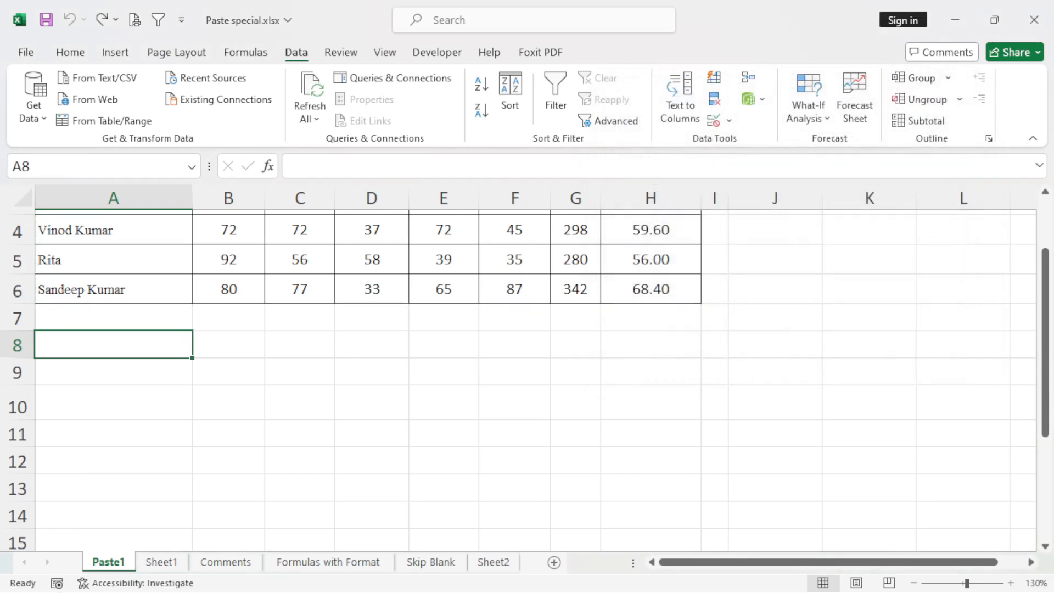
Step: Give columns B to H of the result table one equal, narrower width
scroll(527, 374, "up", 1)
left_click_drag(114, 198, 687, 198)
left_click(575, 399)
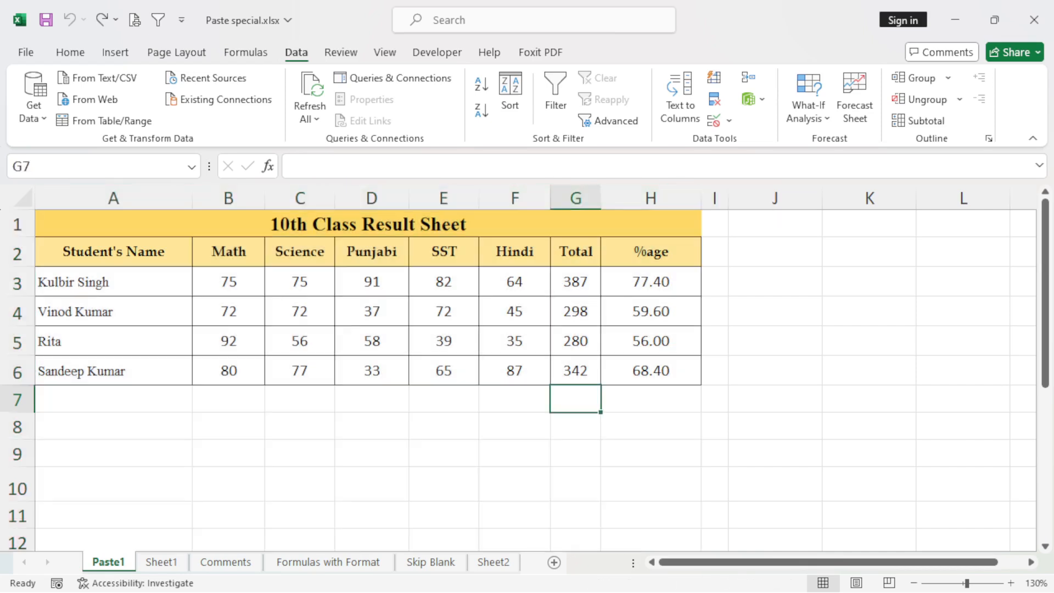
left_click(371, 371)
left_click_drag(228, 198, 686, 198)
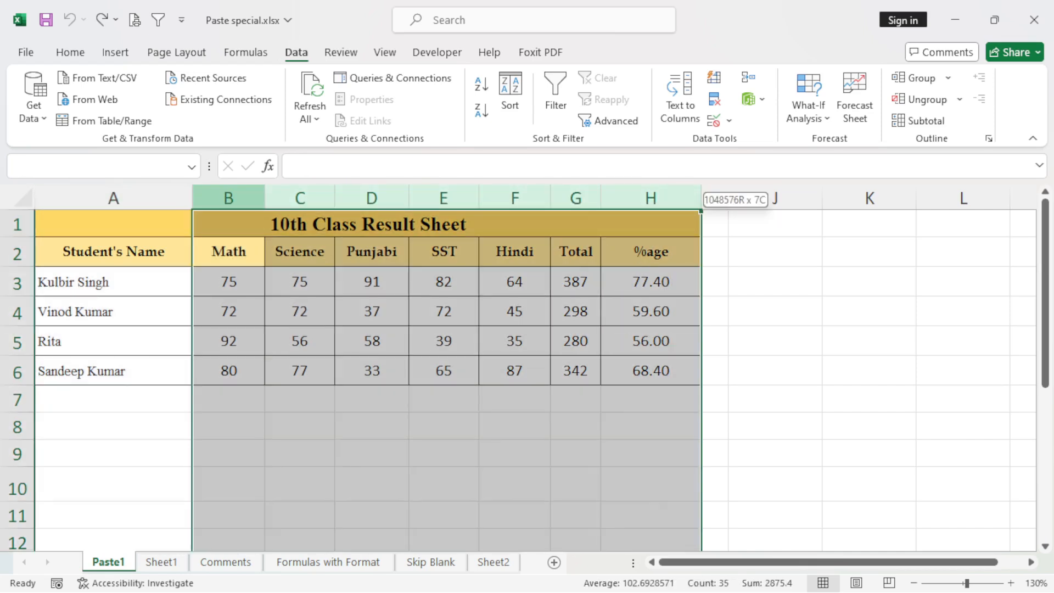
left_click_drag(550, 198, 543, 198)
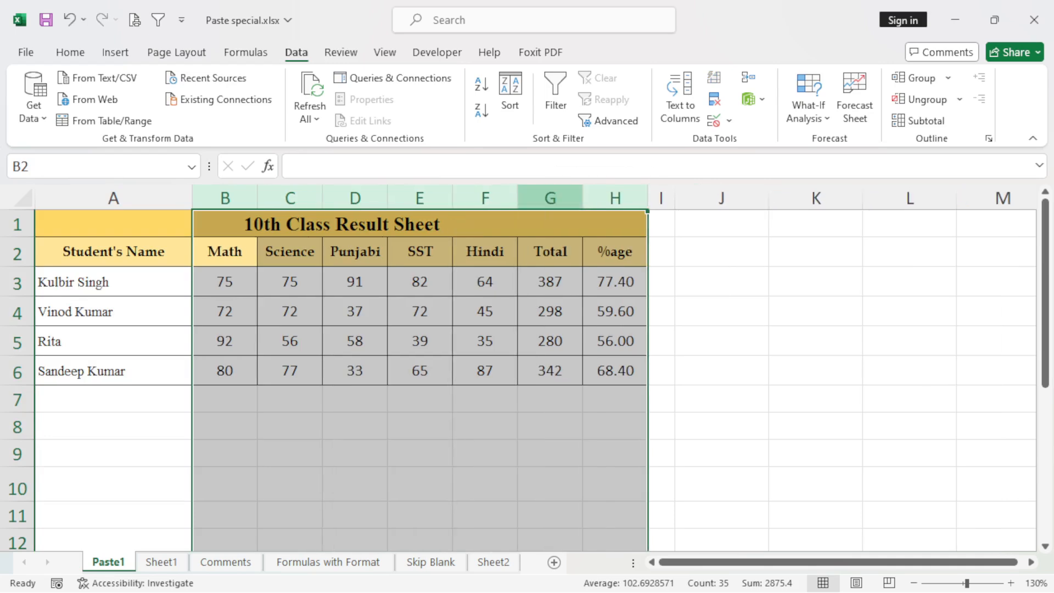
Step: Widen the %age and Total columns of the result table beyond the subject columns
left_click(615, 340)
left_click_drag(648, 198, 668, 197)
left_click_drag(582, 198, 599, 198)
left_click(420, 341)
Step: Compare the widths of column A, the subject columns B to F, and columns G and H
left_click(121, 198)
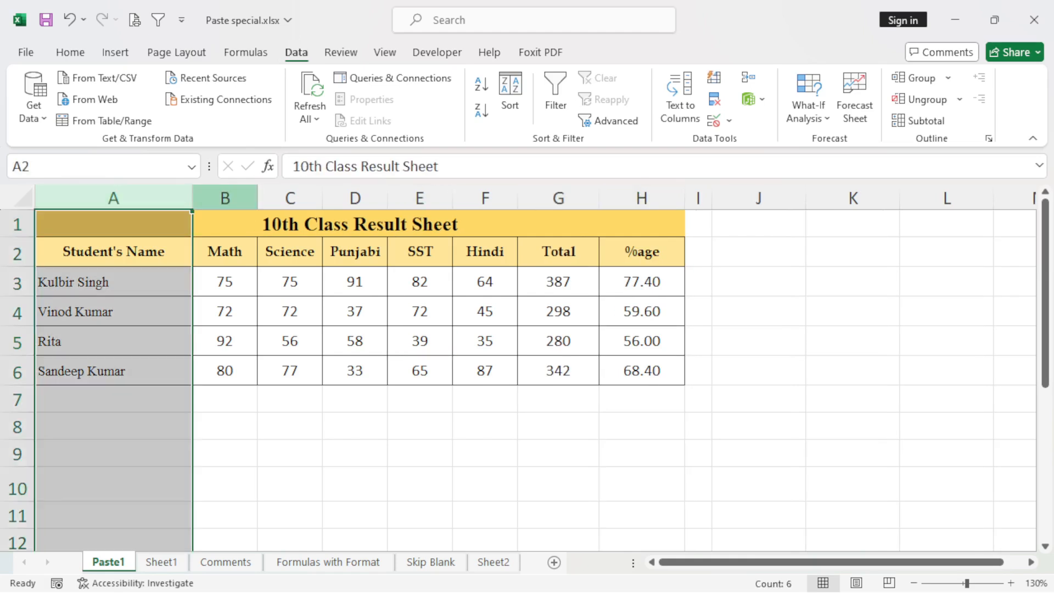
left_click_drag(225, 198, 486, 198)
left_click_drag(558, 198, 681, 199)
left_click(759, 371)
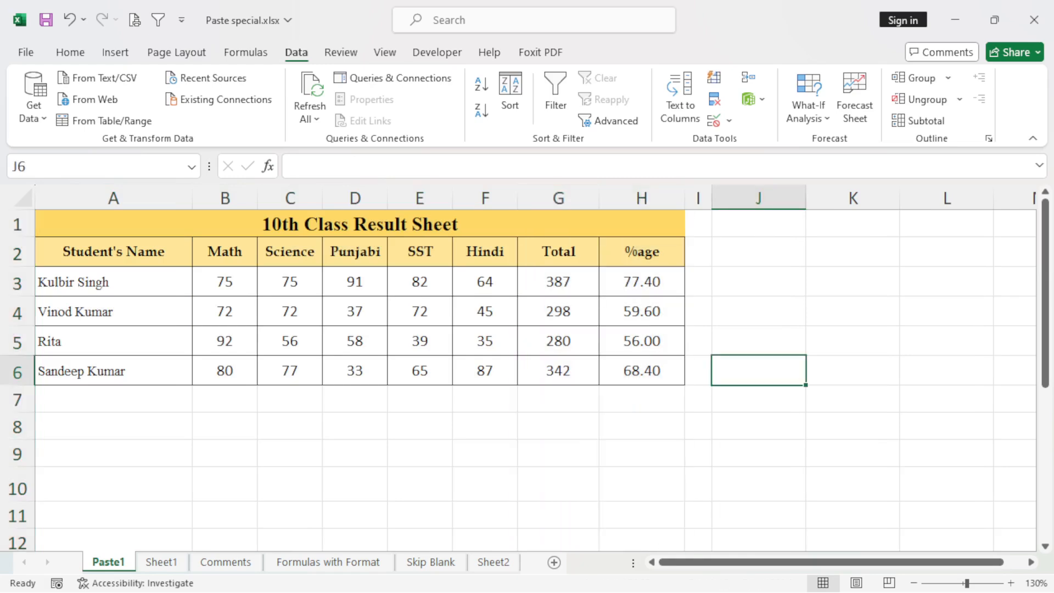
Step: Add a new blank worksheet after Sheet2 and return to the selected result table A1:H6 on Paste1
left_click_drag(360, 224, 642, 370)
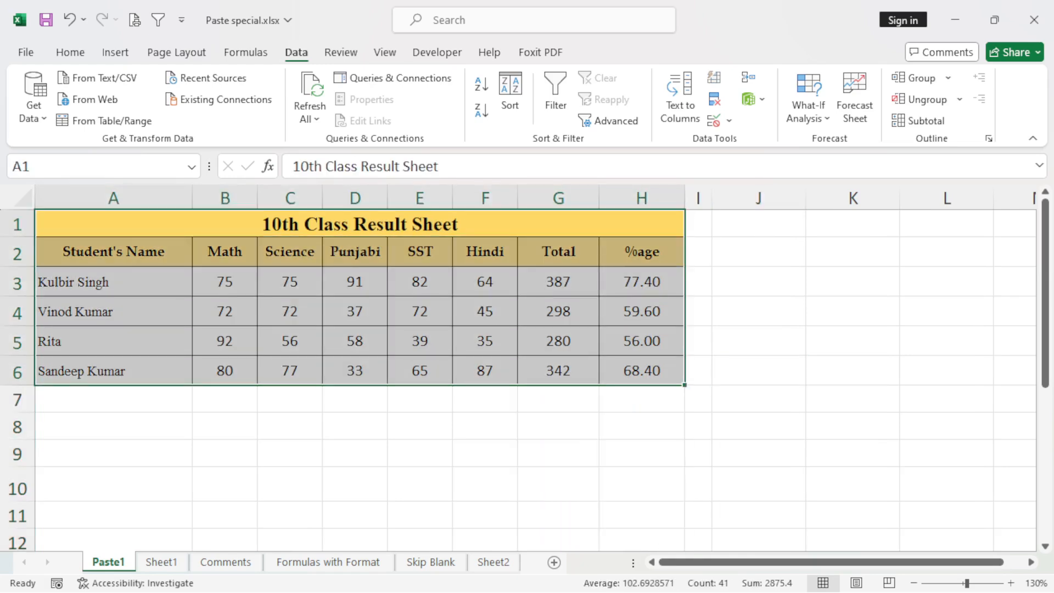
left_click(493, 562)
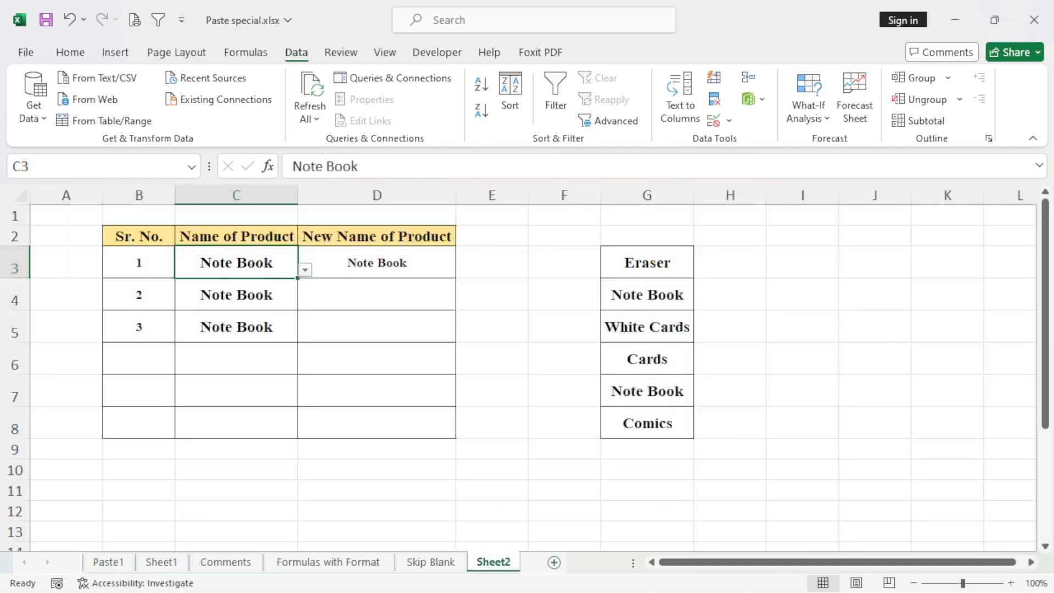
left_click(553, 562)
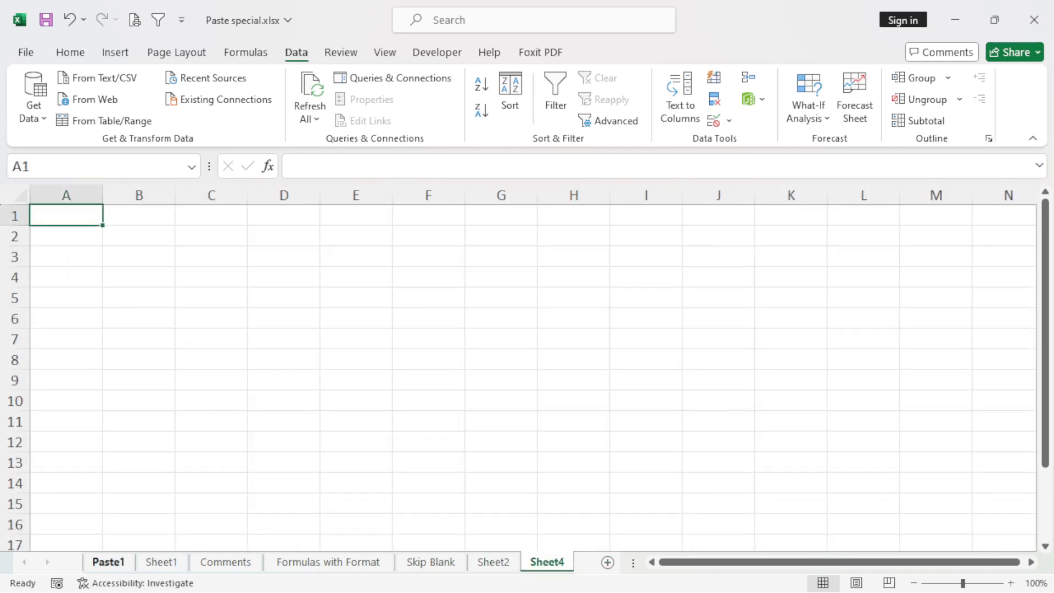
left_click(108, 562)
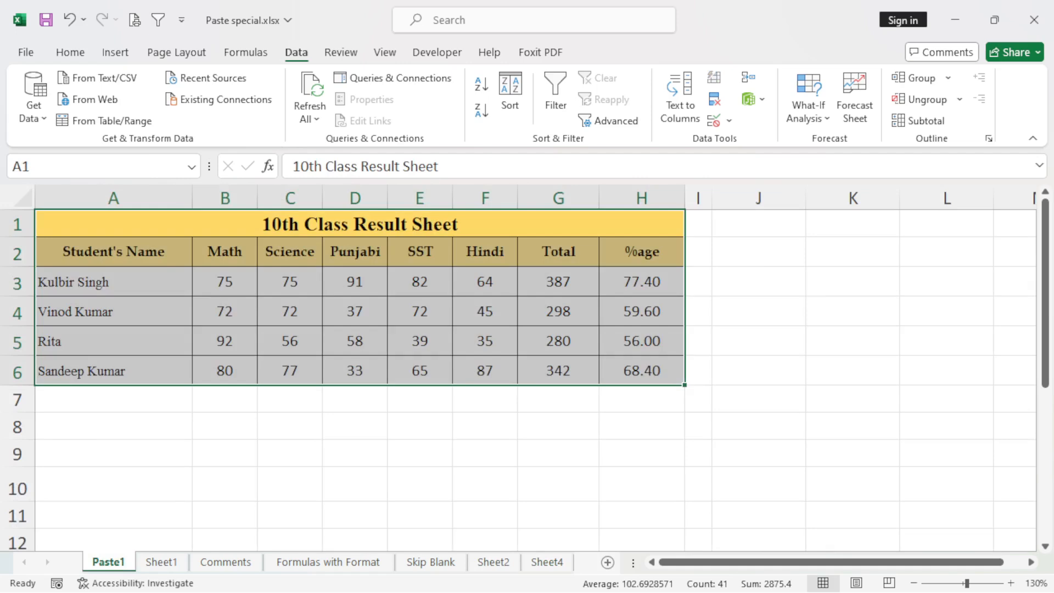
Step: Copy the result table A1:H6 from Paste1 and paste only its column widths into Sheet4 starting at A1
key("ctrl+c")
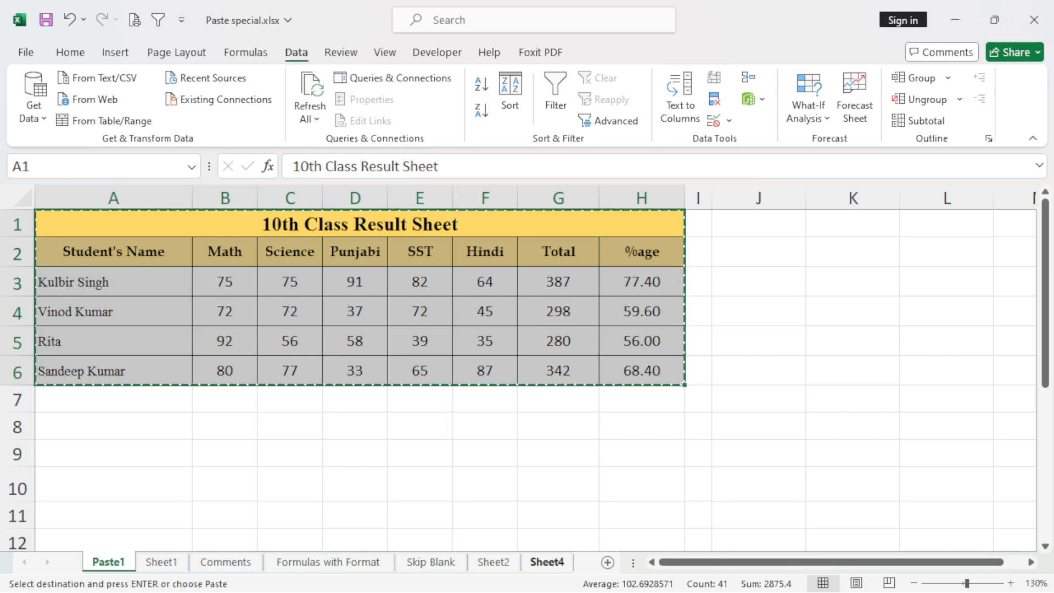
left_click(547, 561)
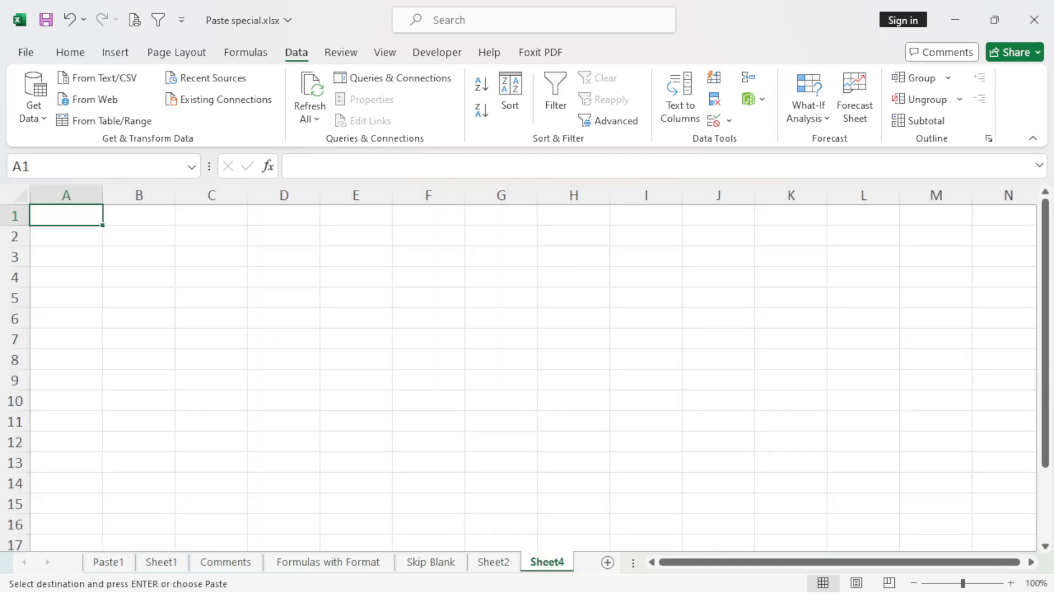
key("ctrl+alt+v")
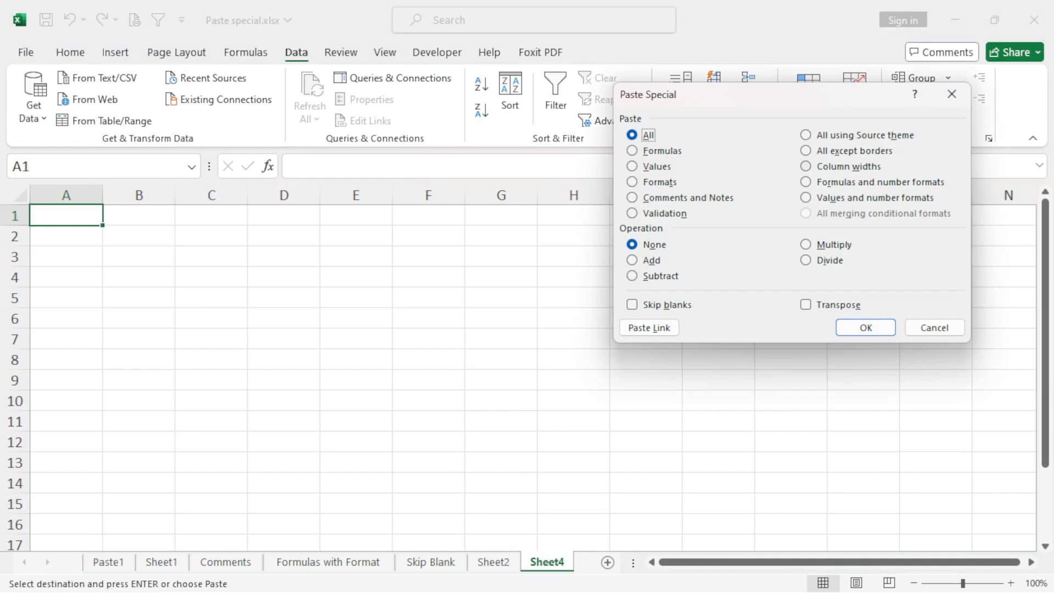
key("alt+w")
key("Return")
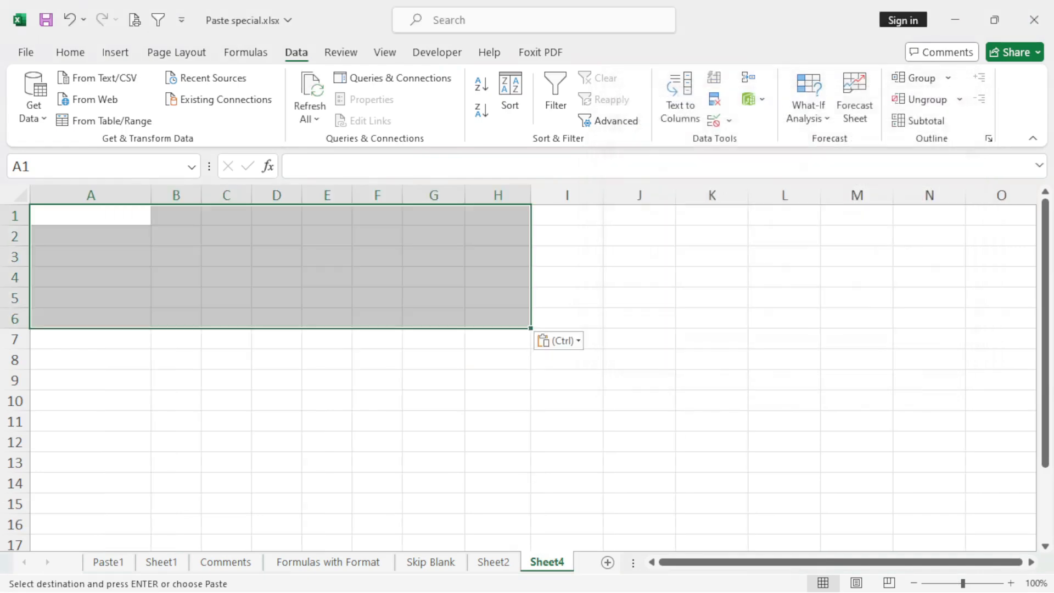
left_click(176, 380)
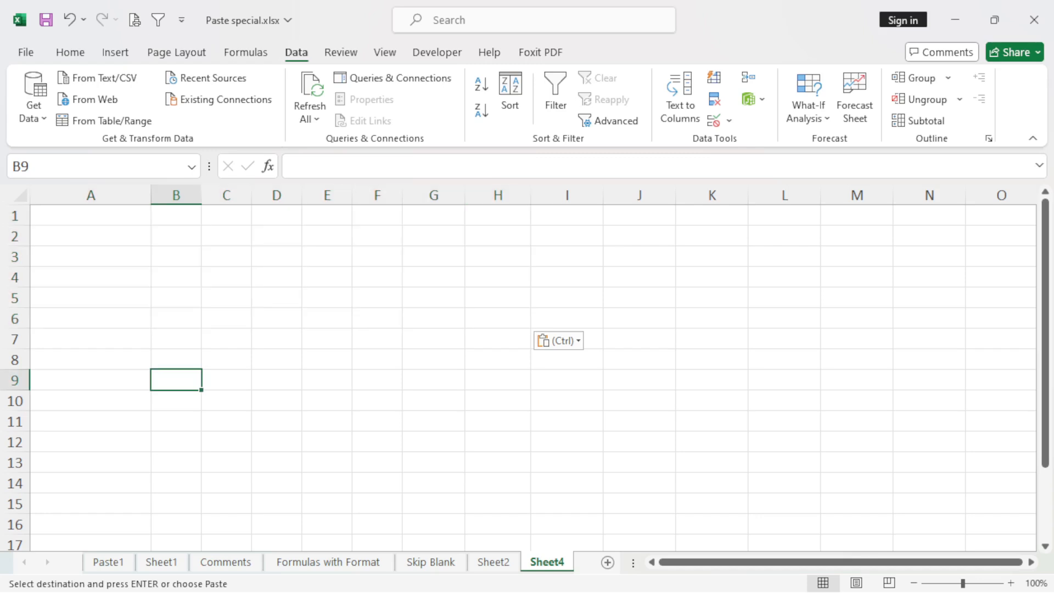
Step: Apply All Borders to the range A1:H6 on Sheet4
left_click_drag(91, 215, 498, 318)
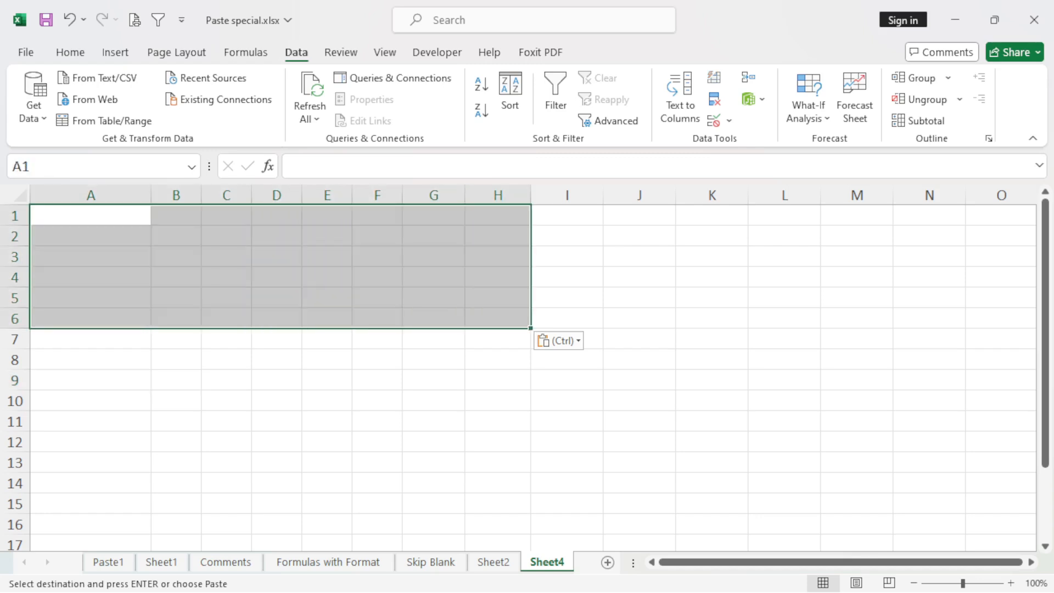
left_click(70, 52)
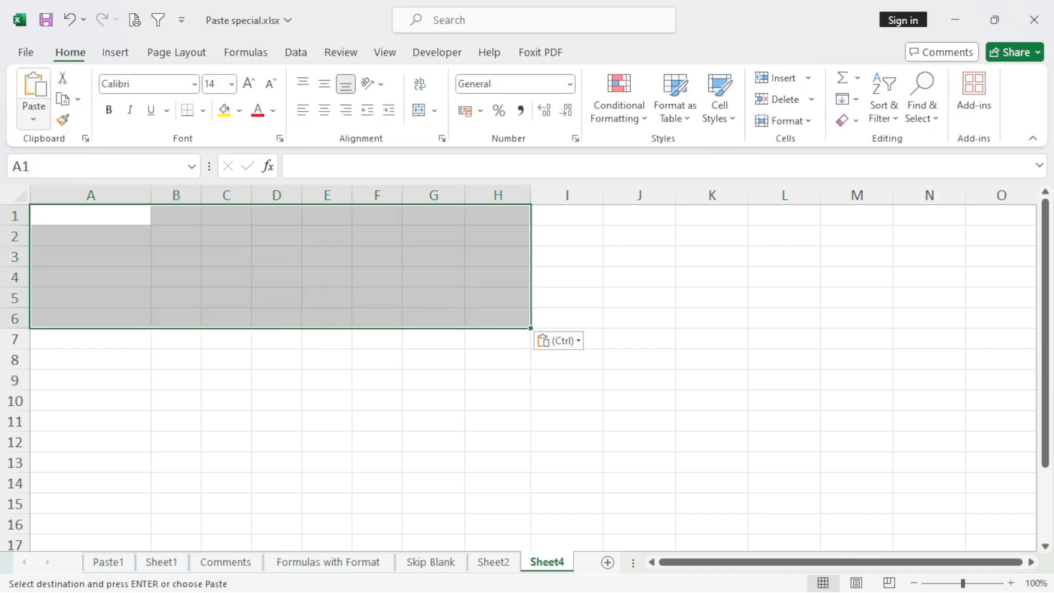
left_click(187, 110)
left_click(202, 111)
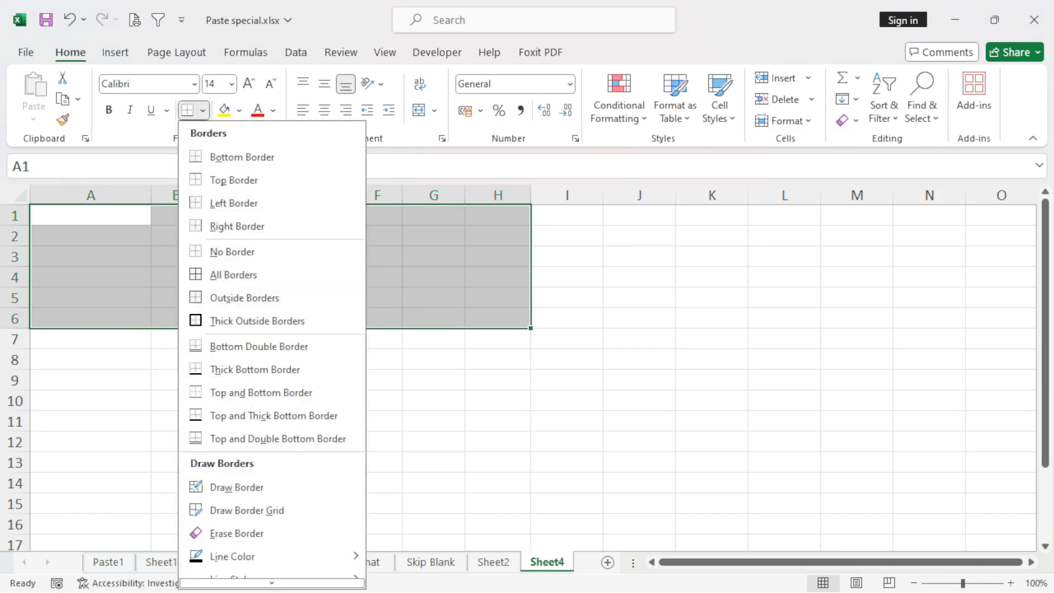
left_click(231, 273)
left_click(176, 277)
Step: Go through row 1 from column A to H to examine the pasted column widths
left_click(91, 215)
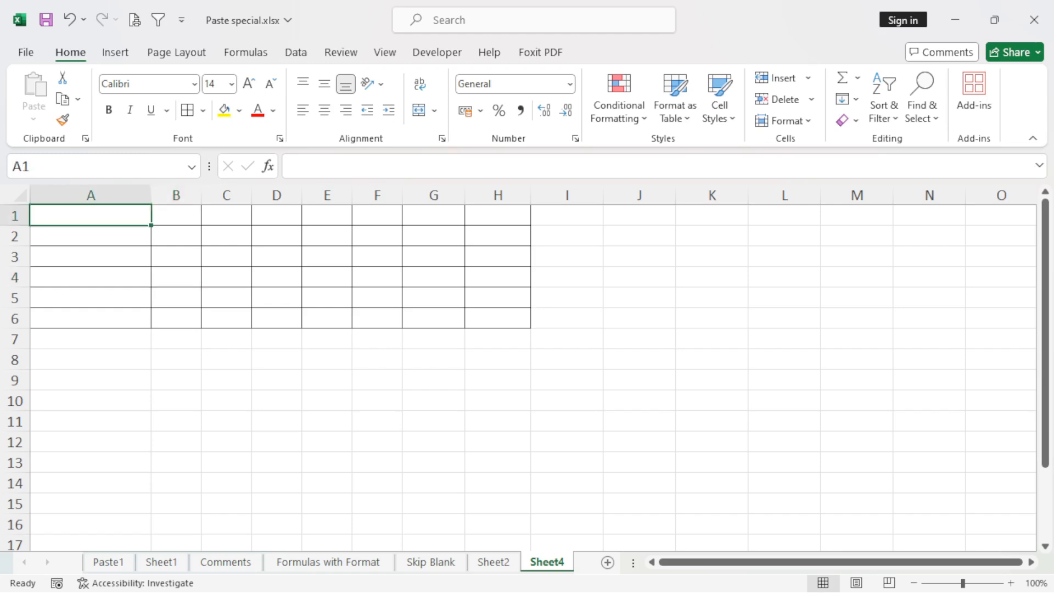
key("Right")
key("Right")
key("Right")
key("Right")
key("Right")
key("Right")
key("Right")
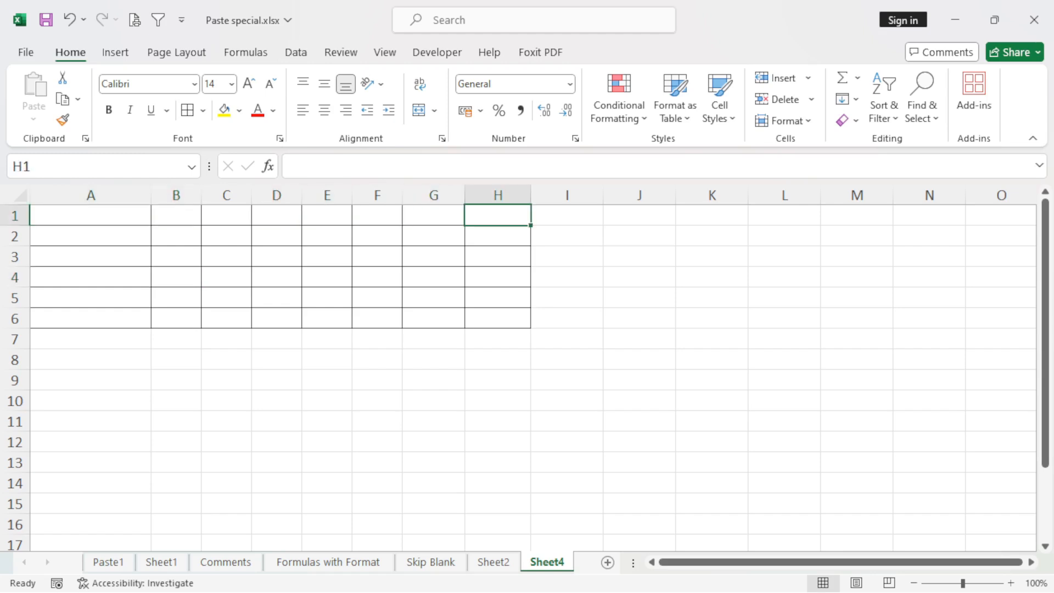
key("Home")
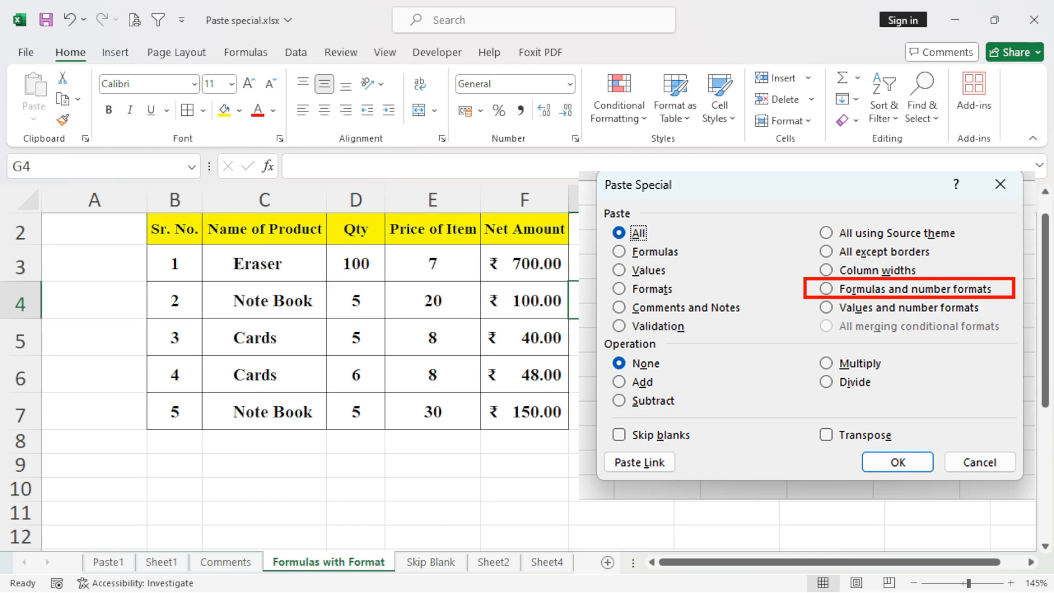
Step: Copy the Net Amount cells F3:F7 on the Formulas with Format sheet and paste their formulas and number formats at H3
left_click_drag(524, 264, 525, 412)
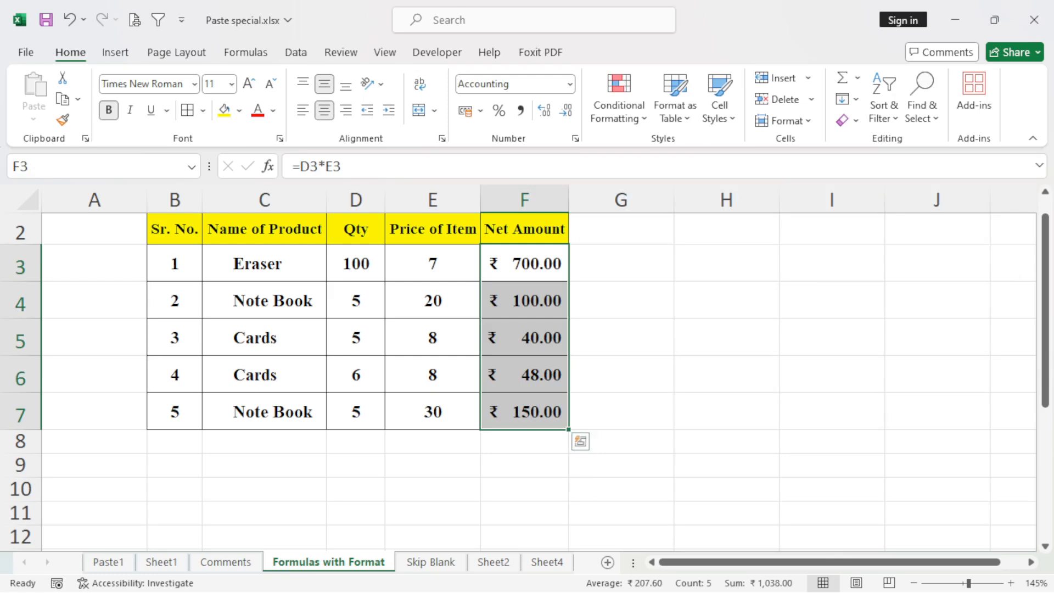
key("ctrl+c")
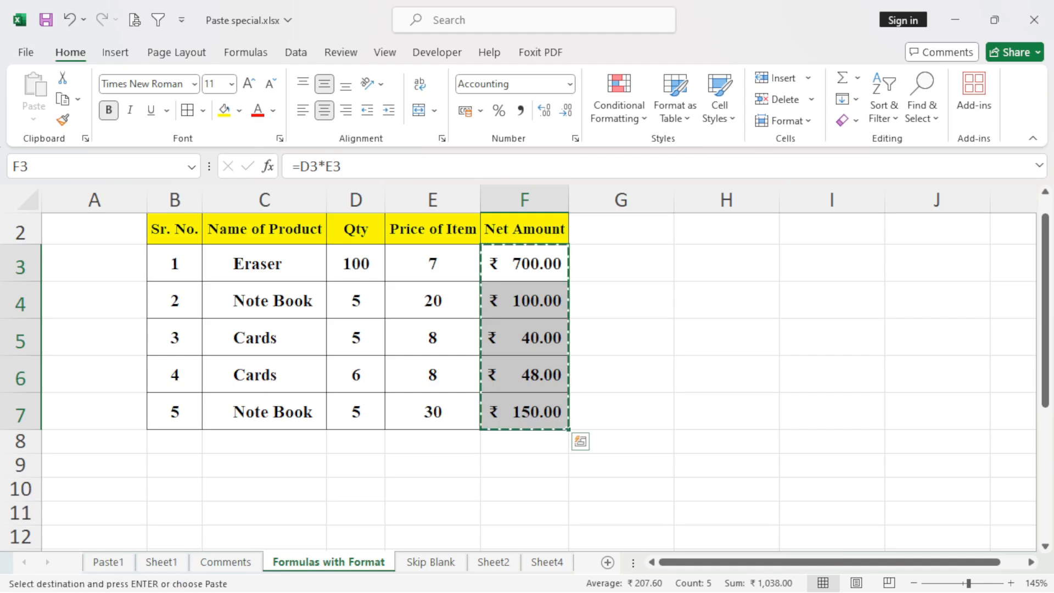
left_click(524, 465)
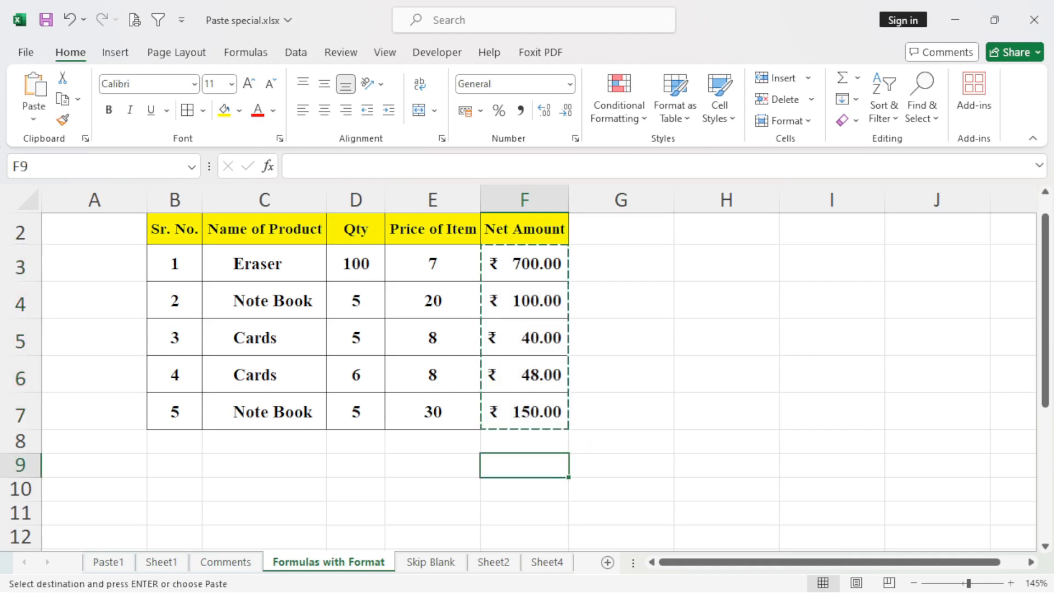
left_click(621, 263)
left_click(726, 264)
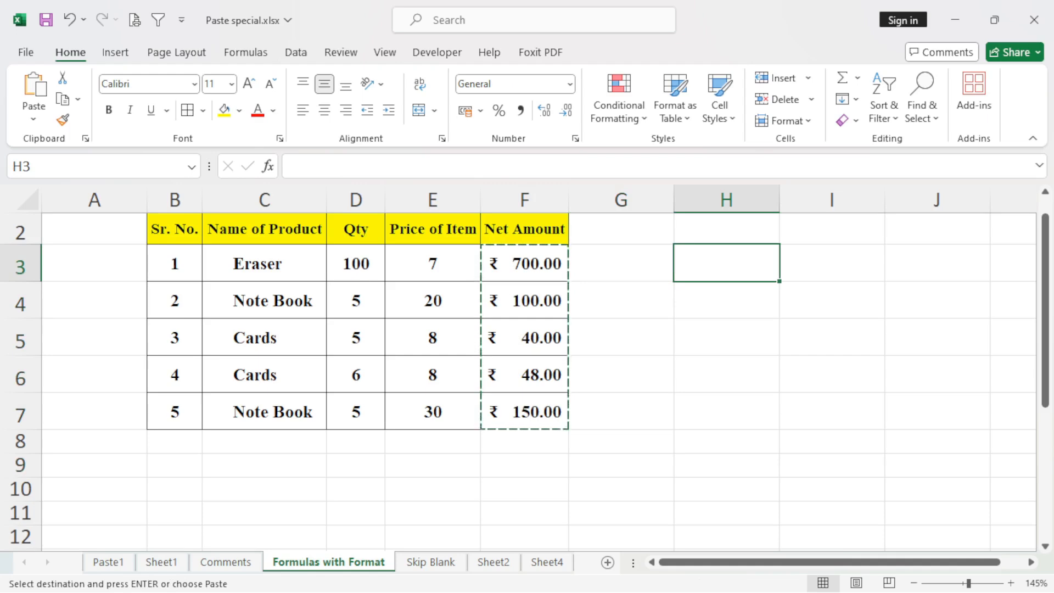
key("ctrl+alt+v")
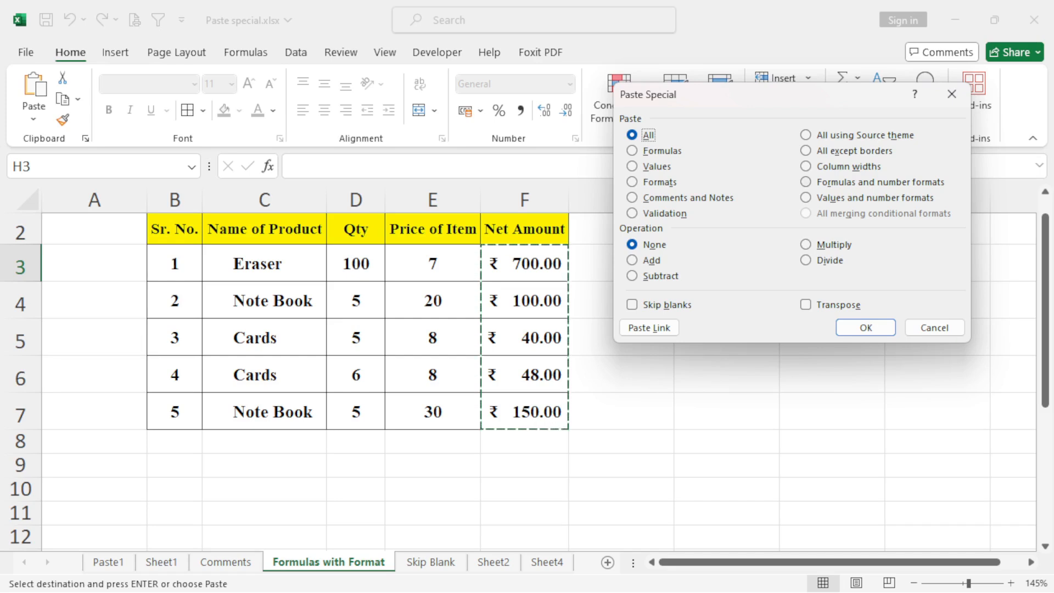
key("r")
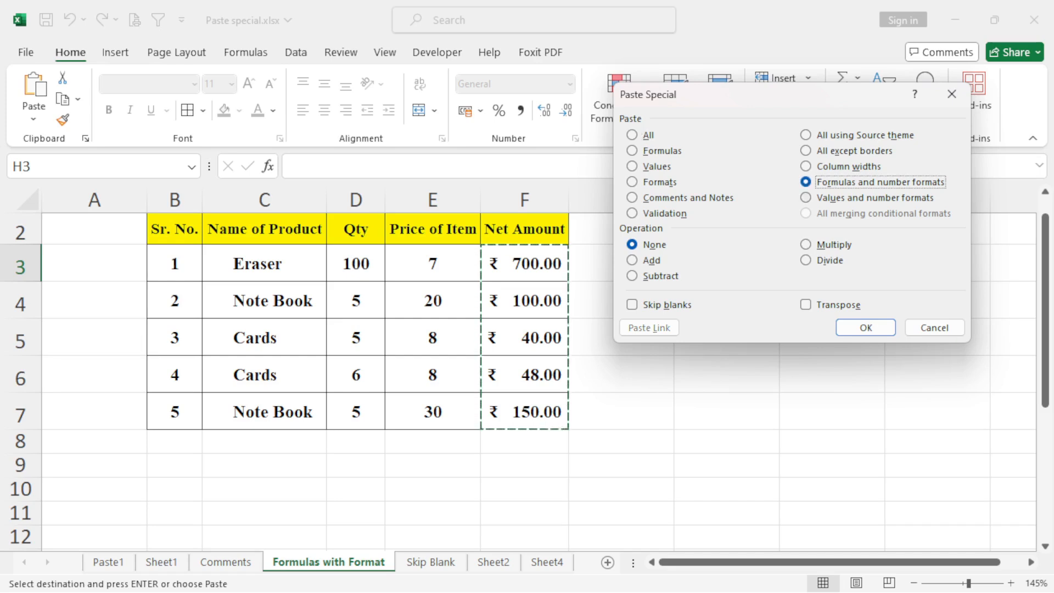
key("Return")
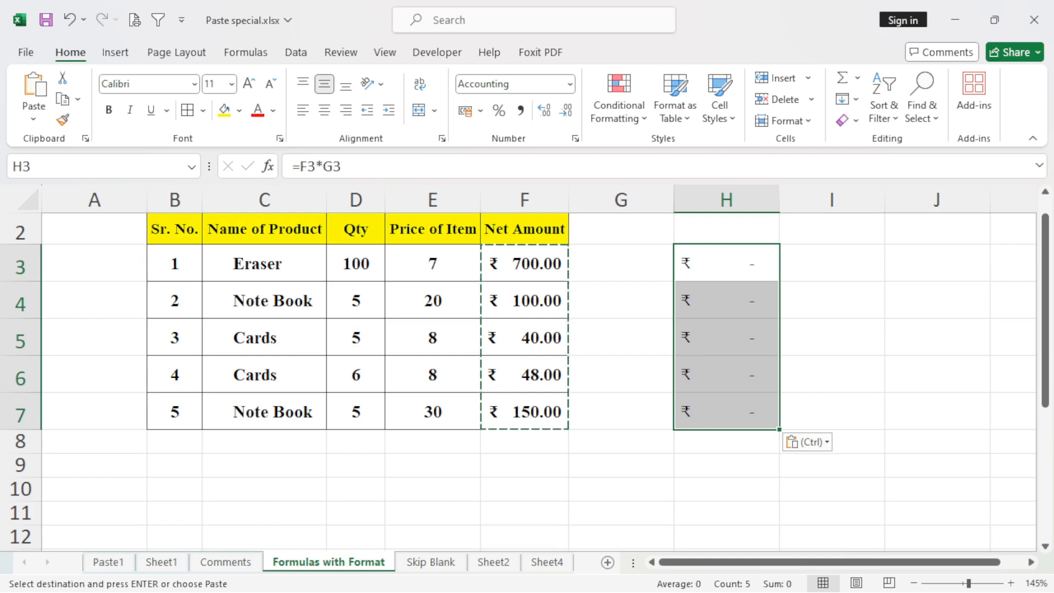
Step: Move the pasted formula cells H3:H7 to start at F9, below the Net Amount column
key("shift+Up")
key("shift+Down")
key("ctrl+c")
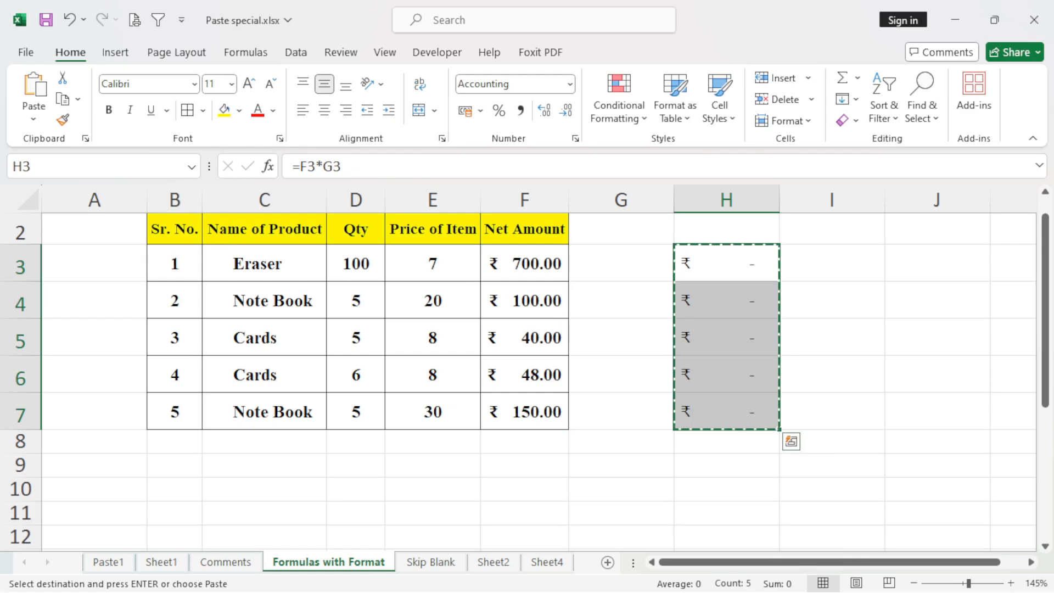
left_click(524, 465)
key("ctrl+v")
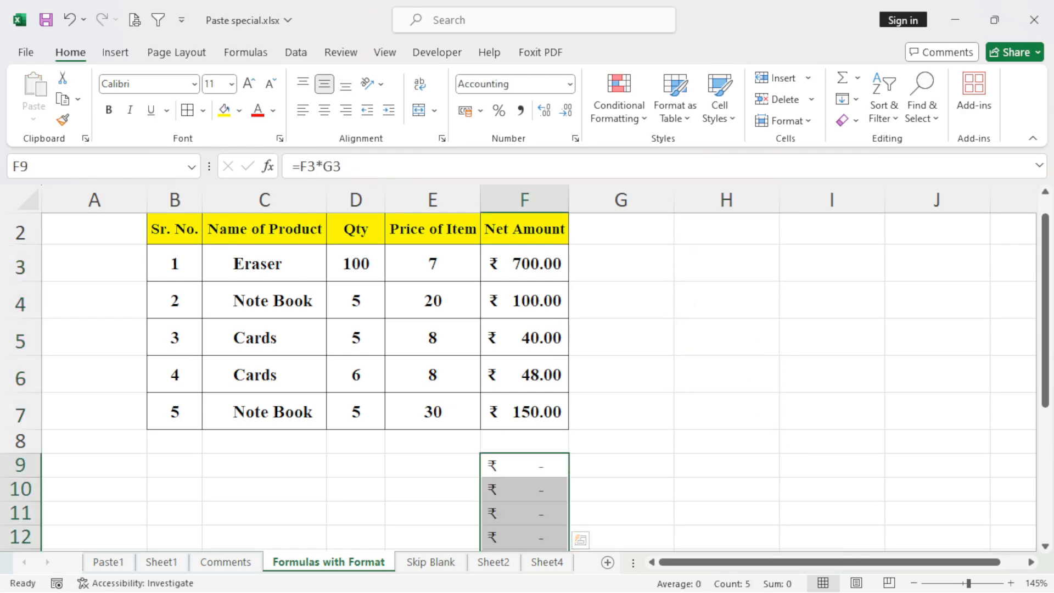
Step: Enter 5 in D9 and 6 in E9 as test quantity and price
left_click(356, 465)
type("5")
key("Tab")
type("6")
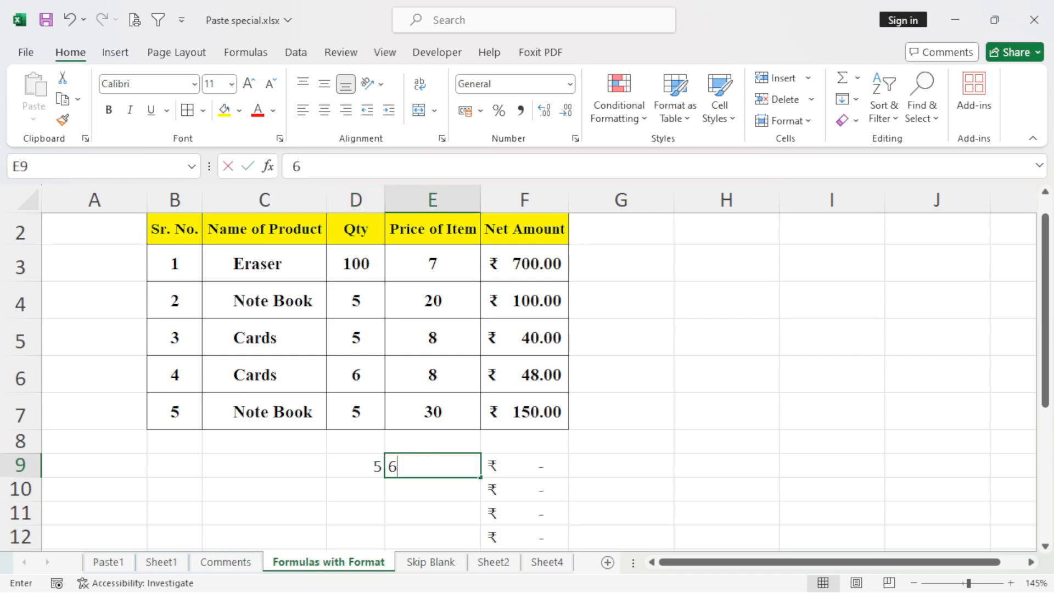
key("Tab")
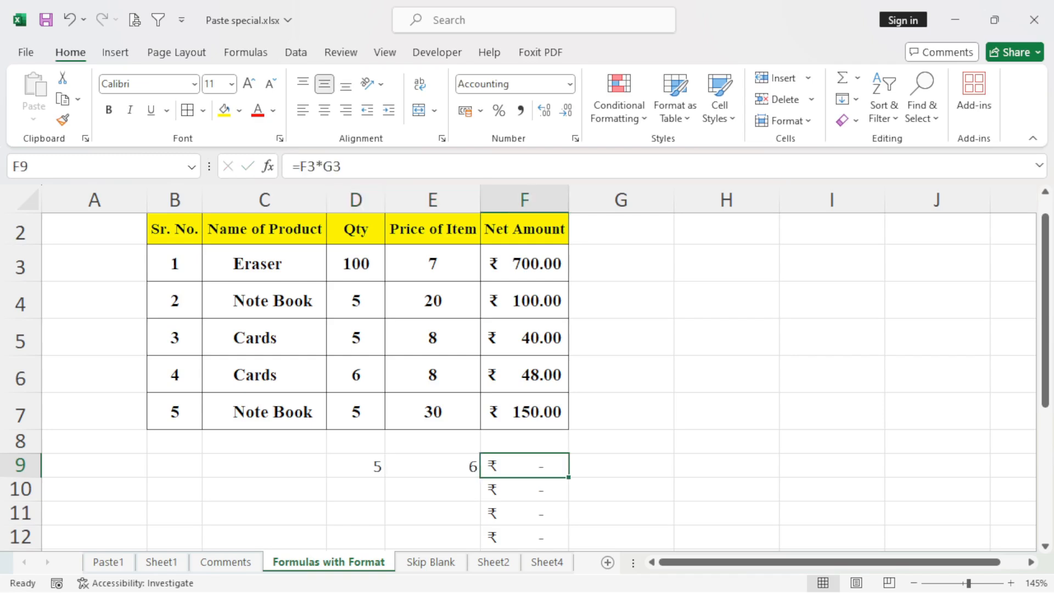
Step: Copy the Net Amount cells F3:F7 again and paste only their values and number formats at H3
scroll(527, 373, "down", 2)
scroll(528, 374, "up", 2)
left_click_drag(524, 263, 524, 413)
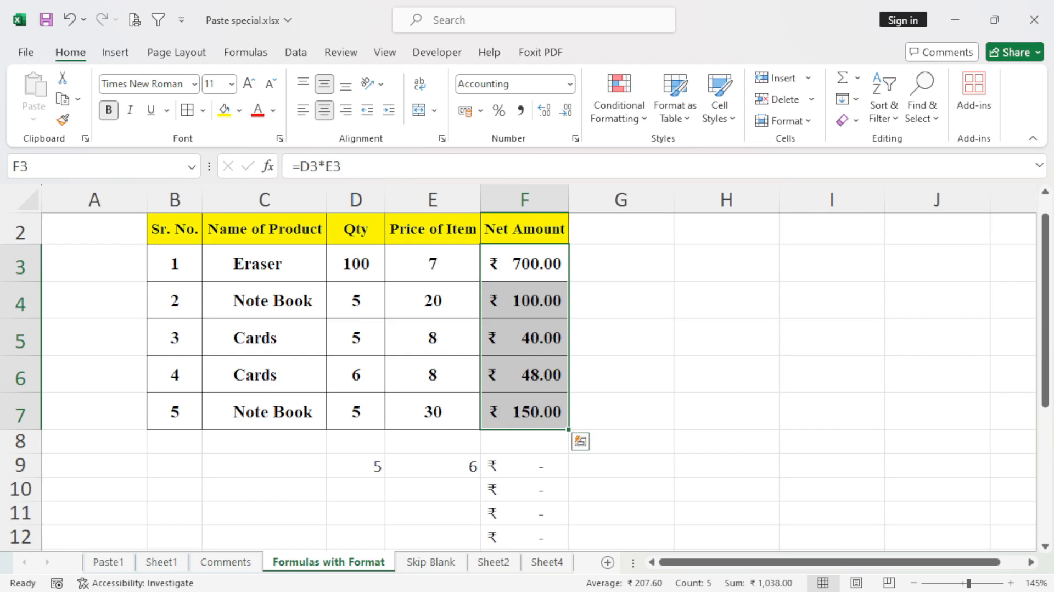
key("ctrl+c")
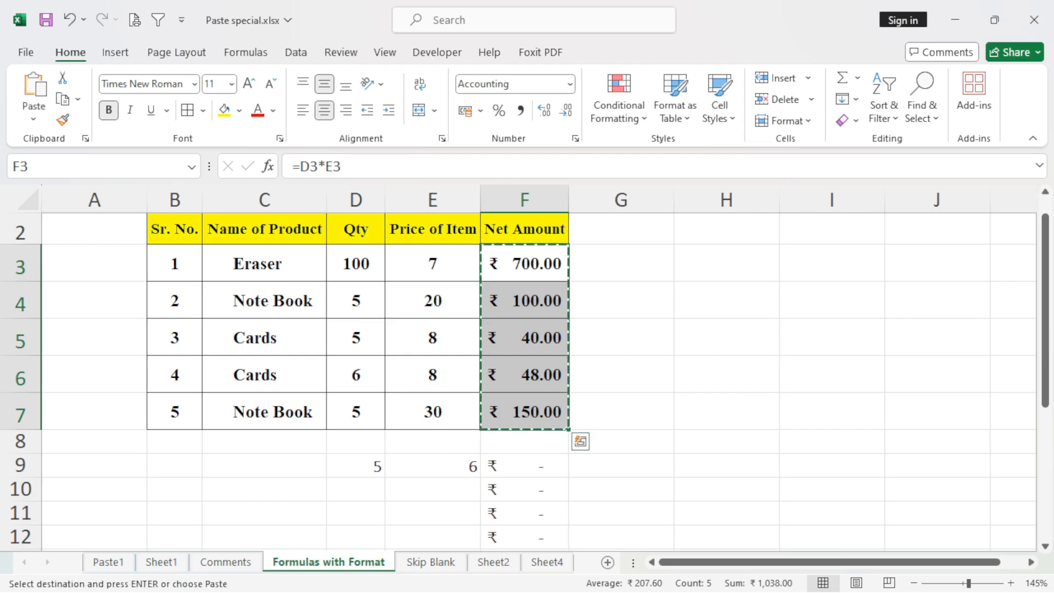
left_click(727, 263)
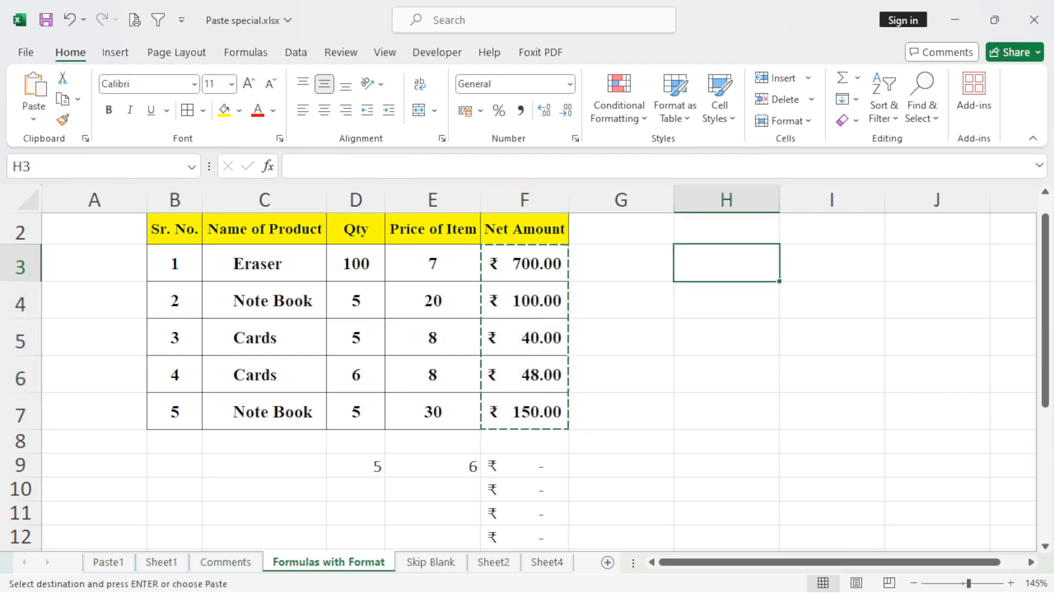
key("ctrl+alt+v")
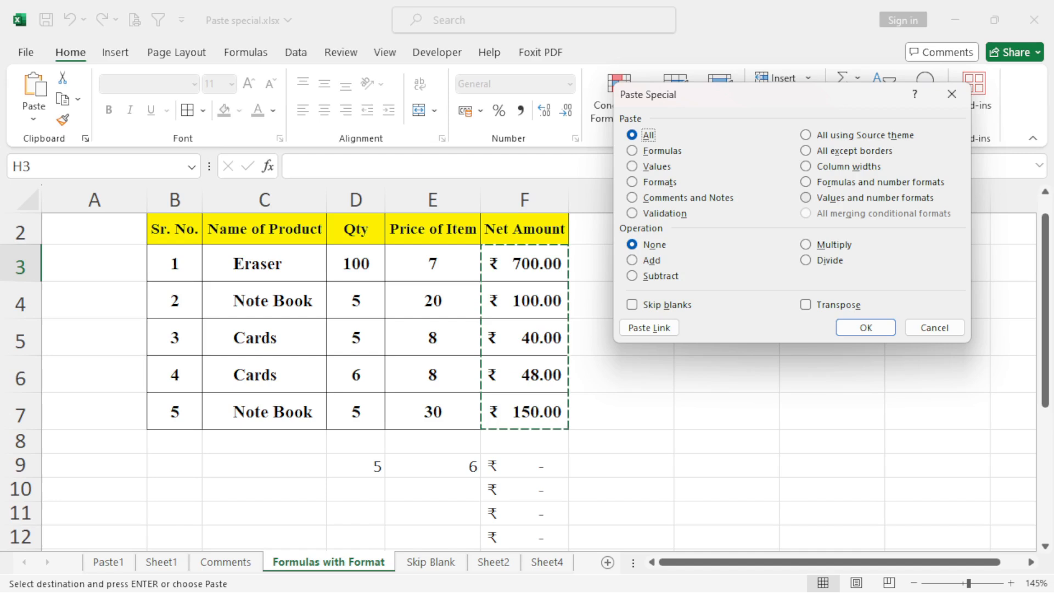
key("u")
key("Return")
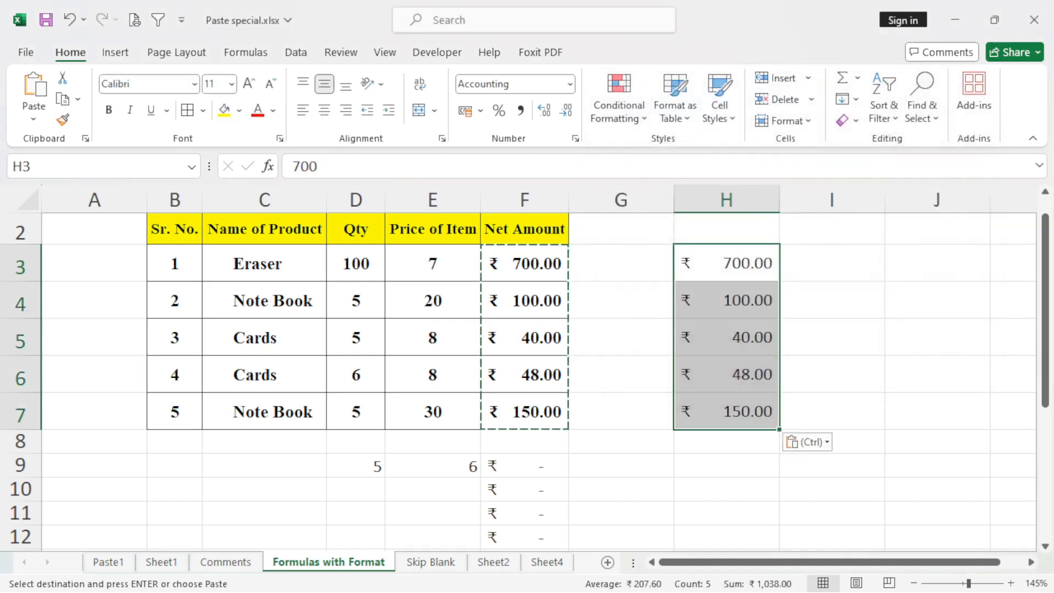
Step: Compare the content of pasted cell H3 with the original Net Amount formula in F3
left_click(726, 263)
left_click(524, 264)
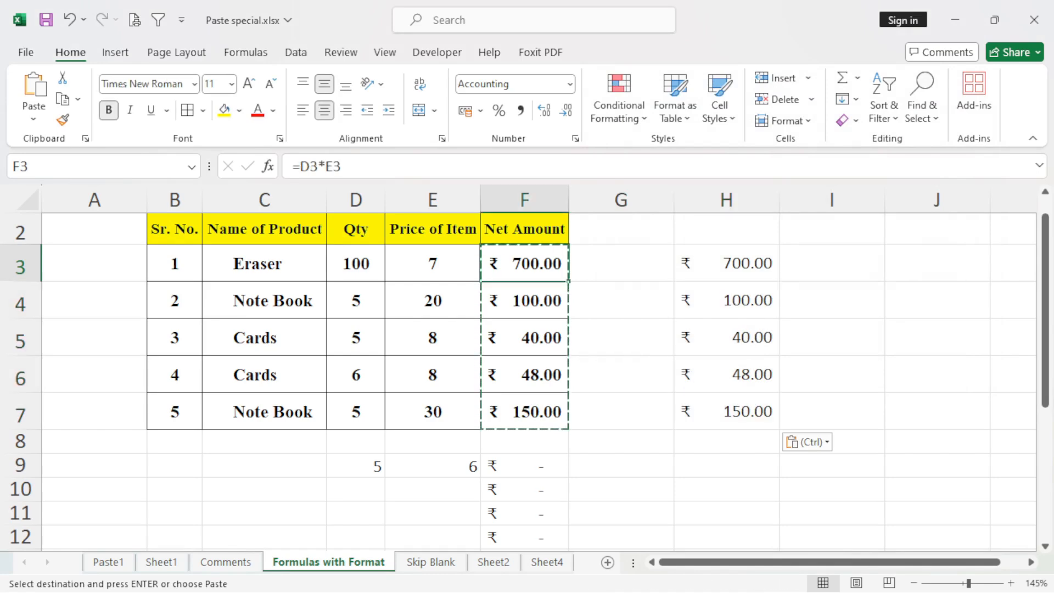
left_click_drag(726, 264, 726, 411)
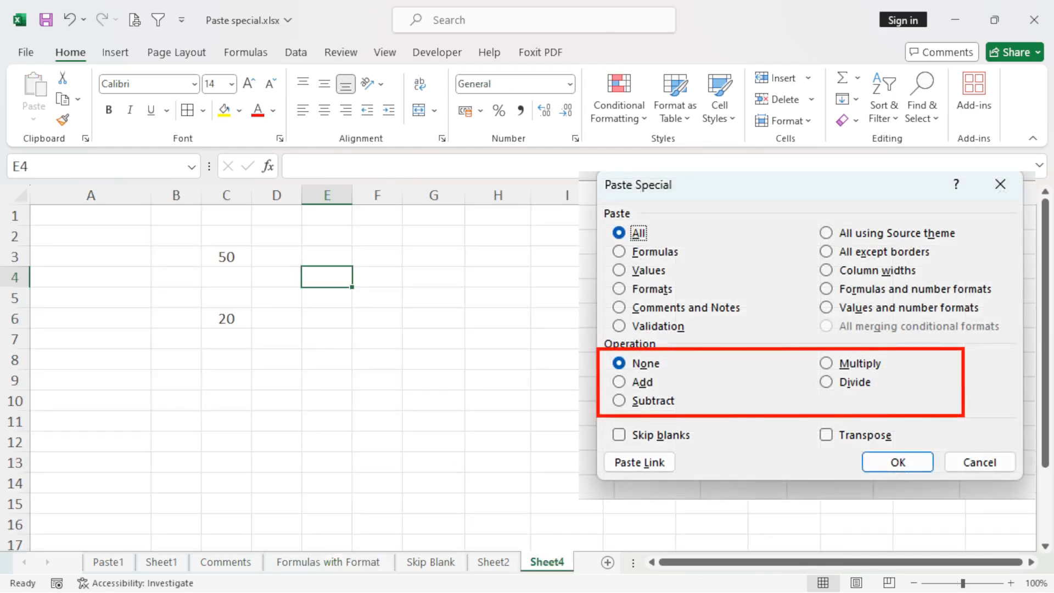
Step: Examine the two sample numbers in C3 and C6 on Sheet4
left_click_drag(226, 257, 226, 319)
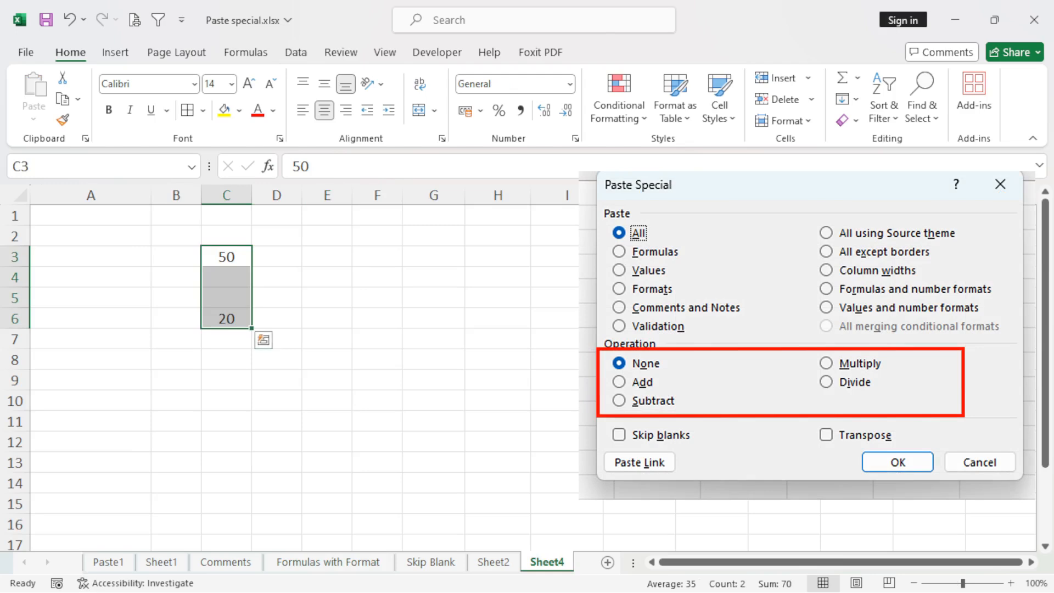
left_click(377, 360)
left_click(226, 257)
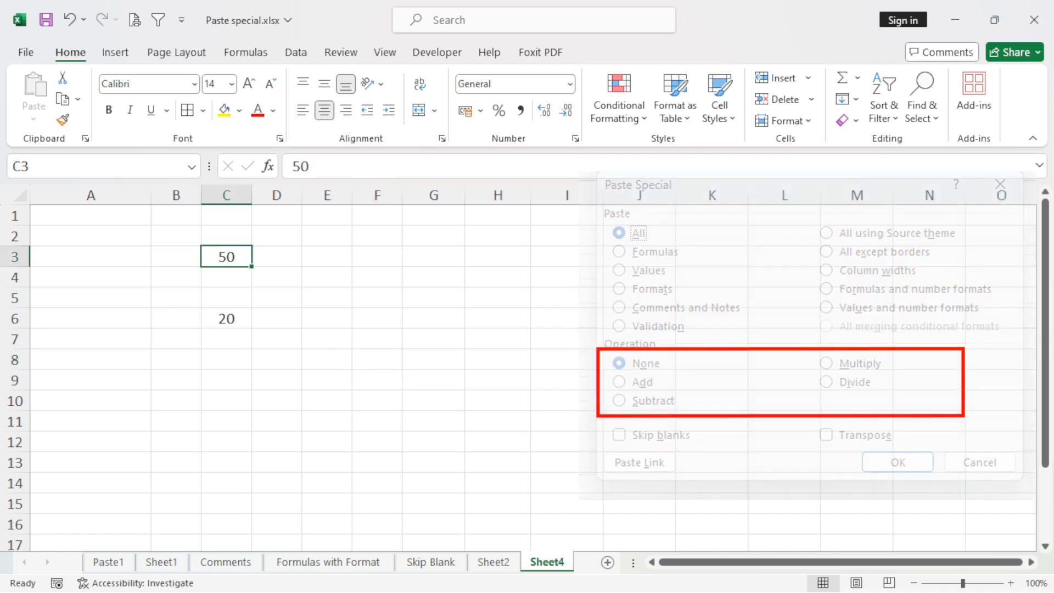
left_click(226, 319)
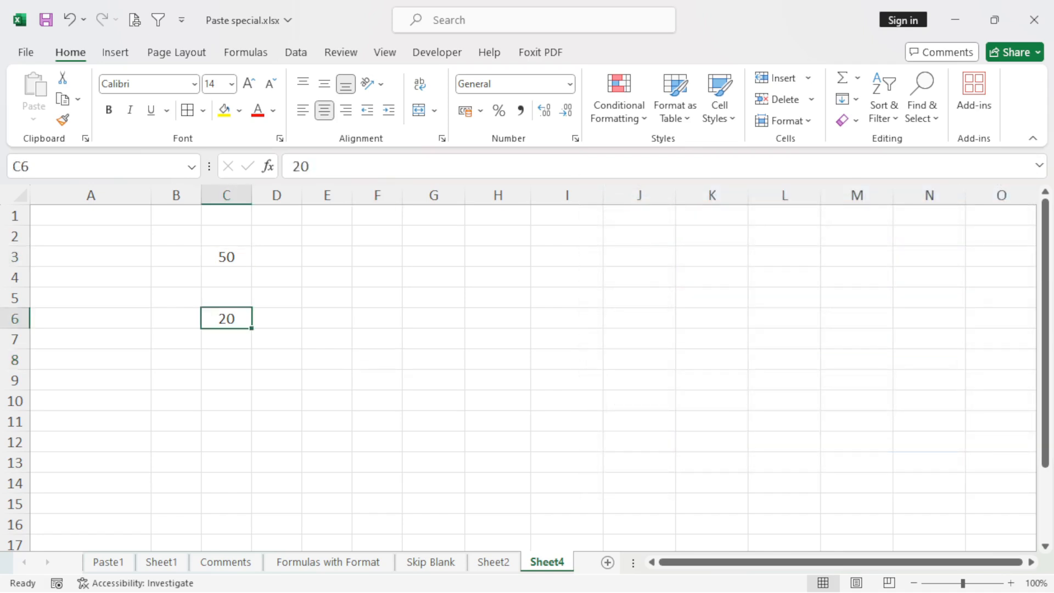
Step: Copy C3 and paste it onto C6 with the Add operation, and undo the addition
left_click(226, 257)
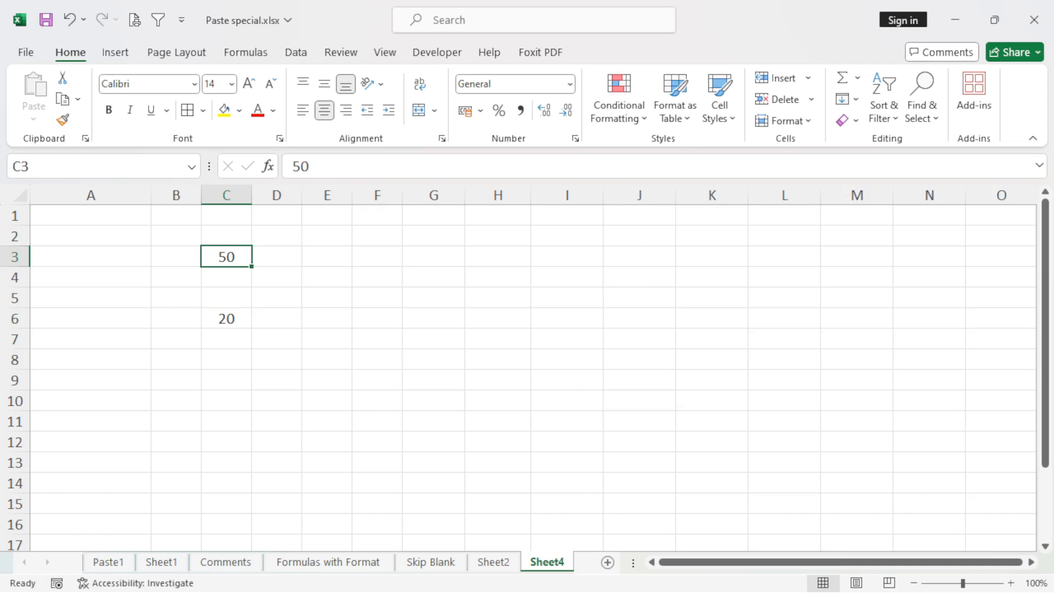
key("ctrl+c")
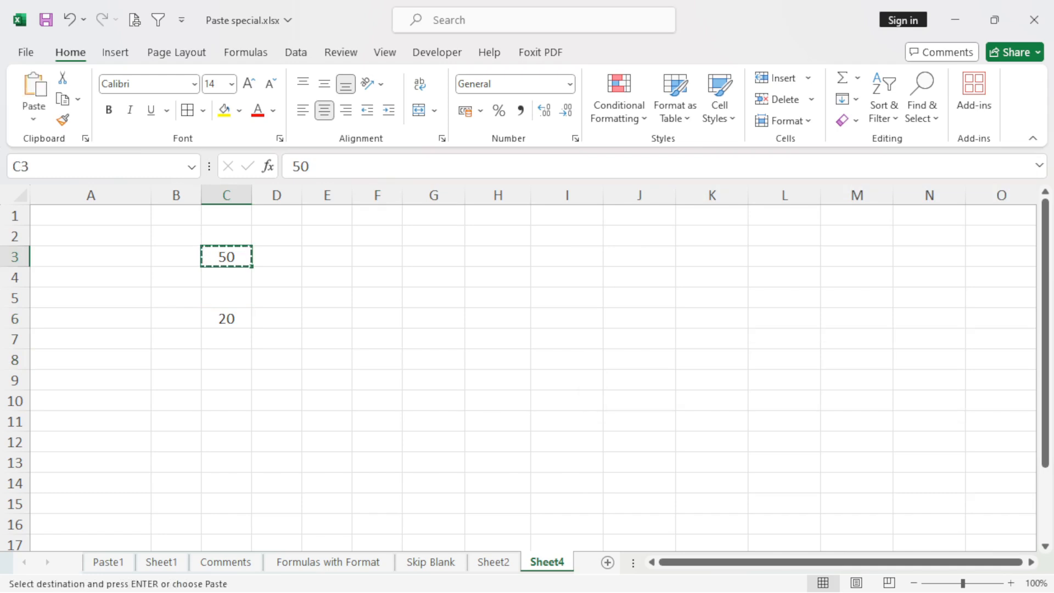
left_click(226, 318)
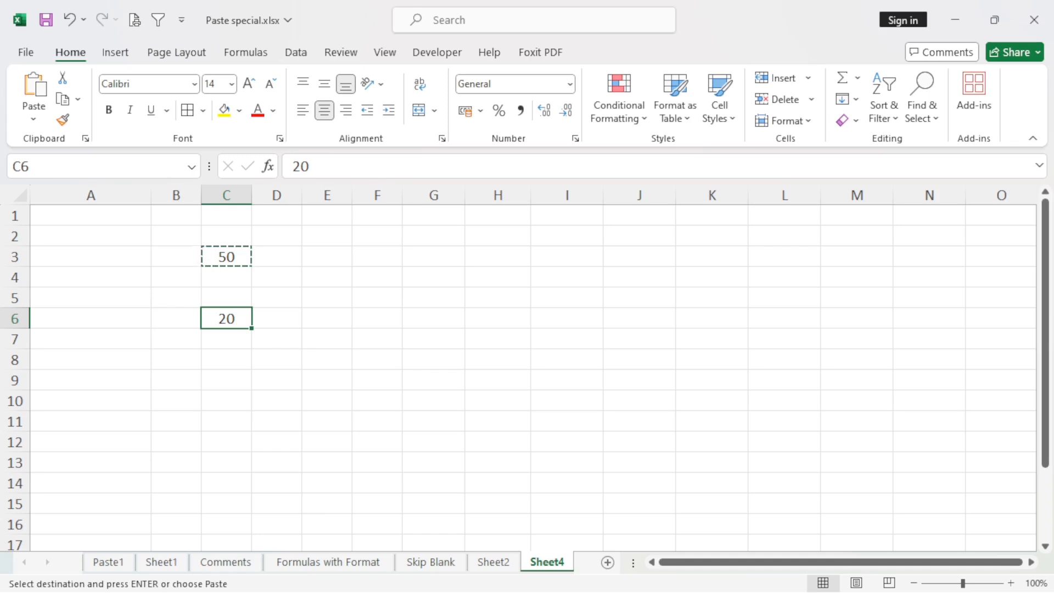
key("ctrl+alt+v")
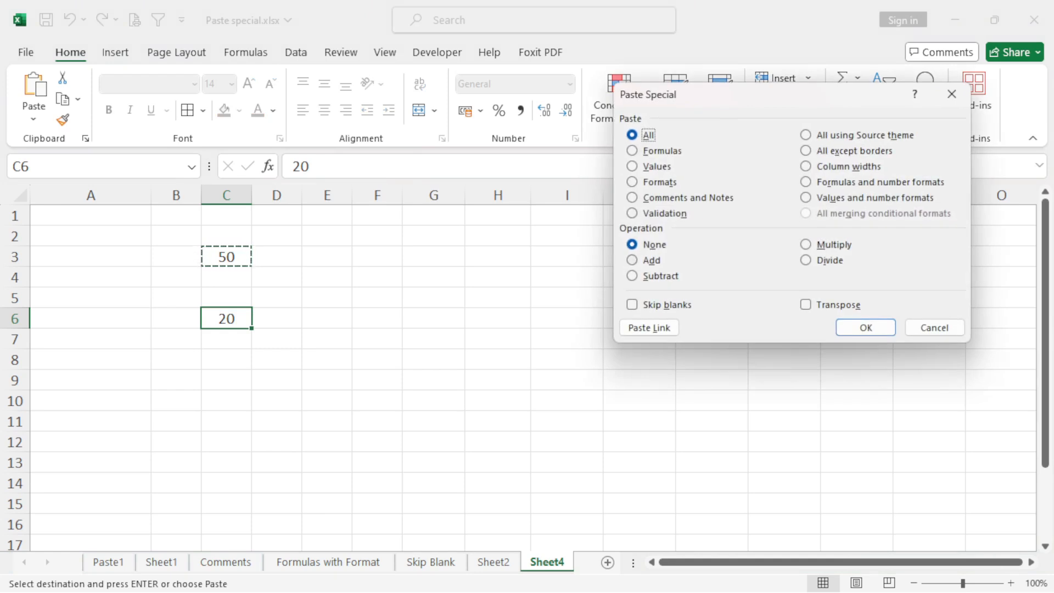
key("alt+d")
key("Return")
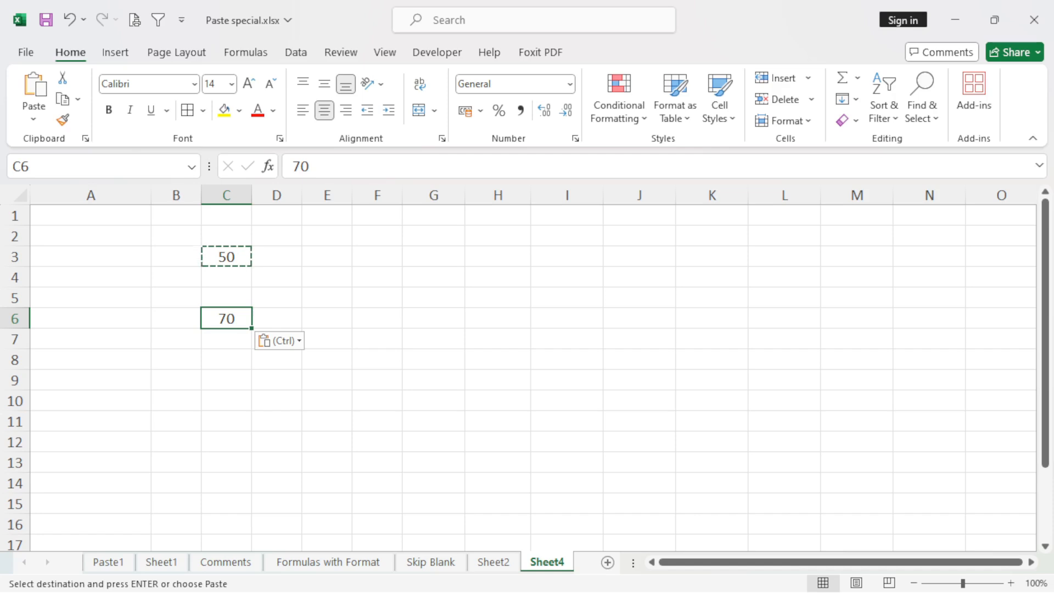
key("ctrl+z")
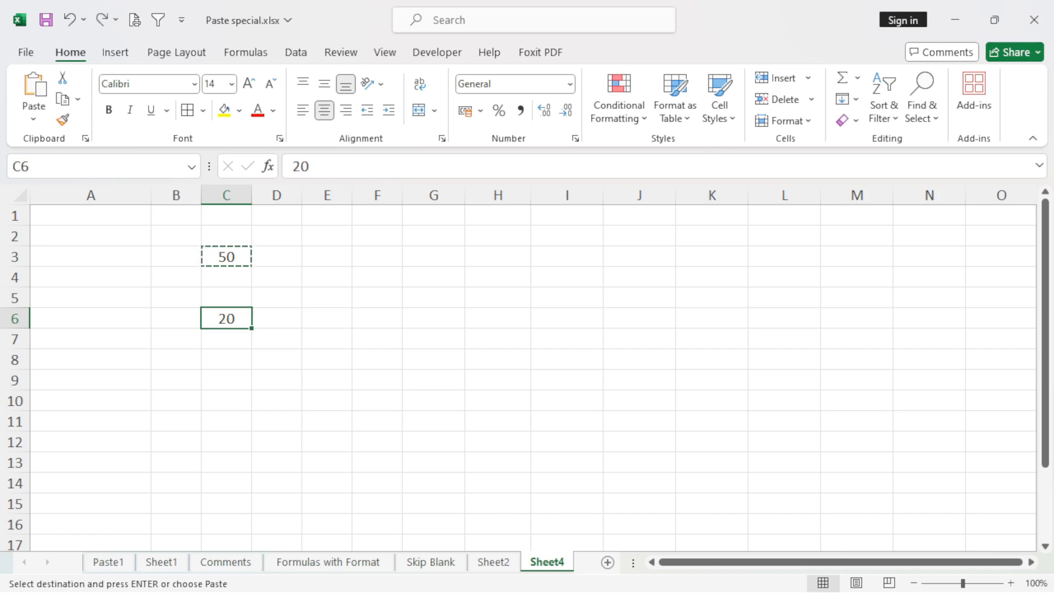
Step: Try pasting the copied C3 value onto C6 with the Subtract operation, and undo it
key("ctrl+alt+v")
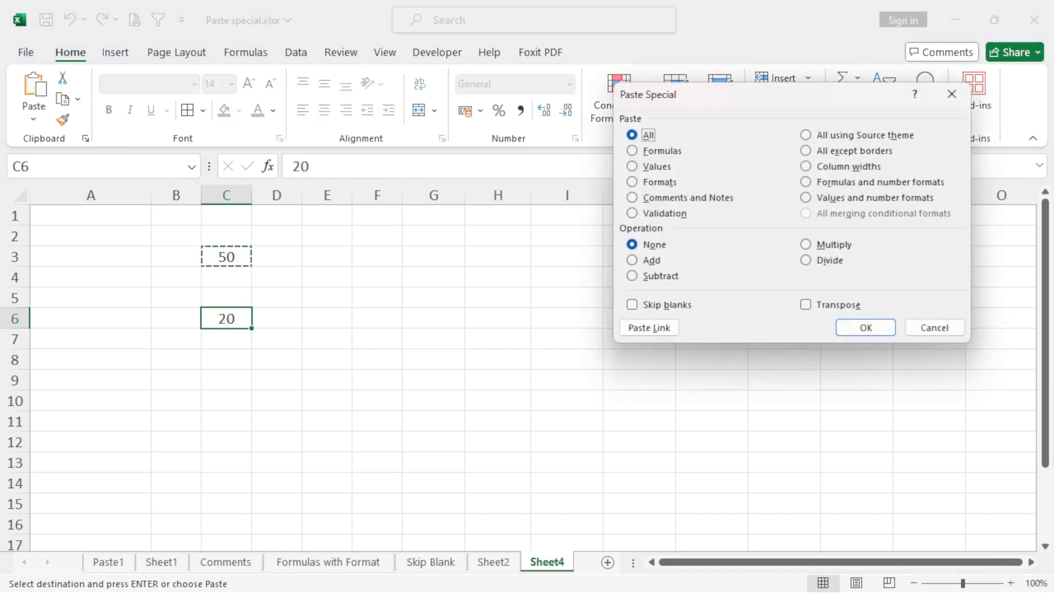
key("alt+s")
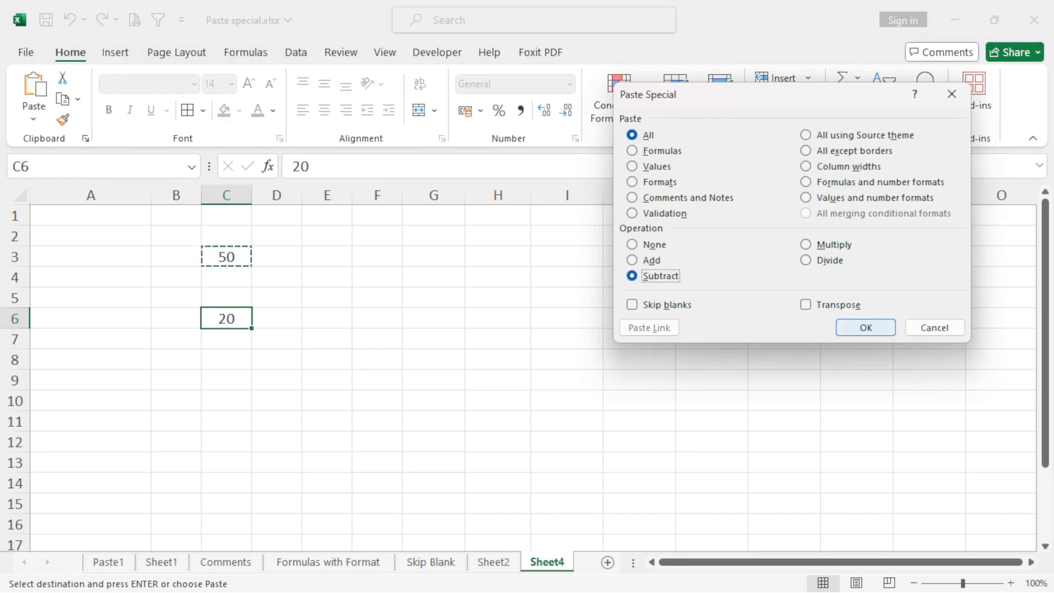
key("Return")
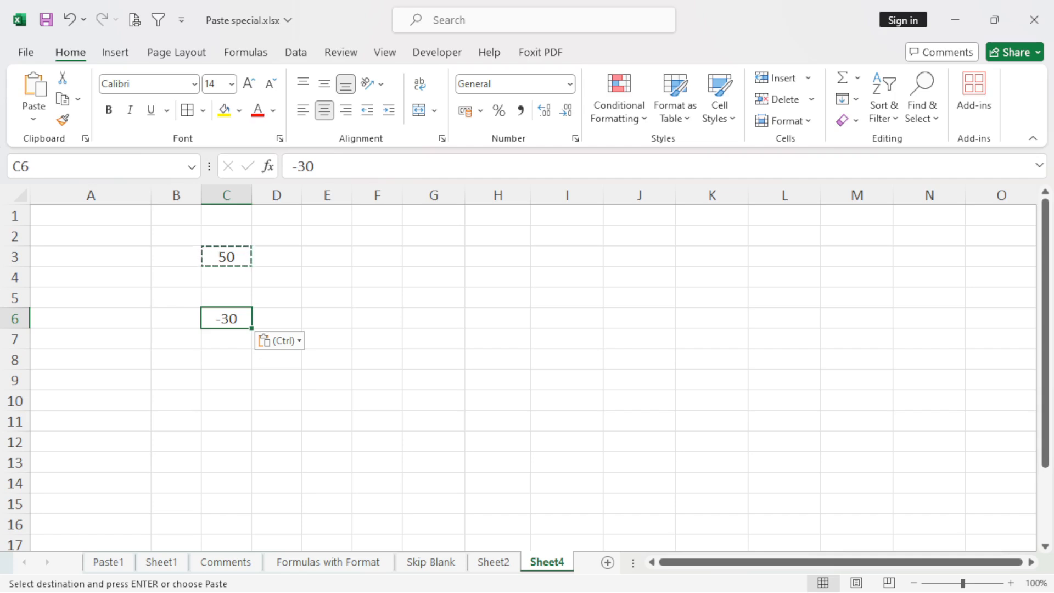
key("ctrl+z")
Step: Paste the copied C3 value onto C6 with the Multiply operation
key("ctrl+alt+v")
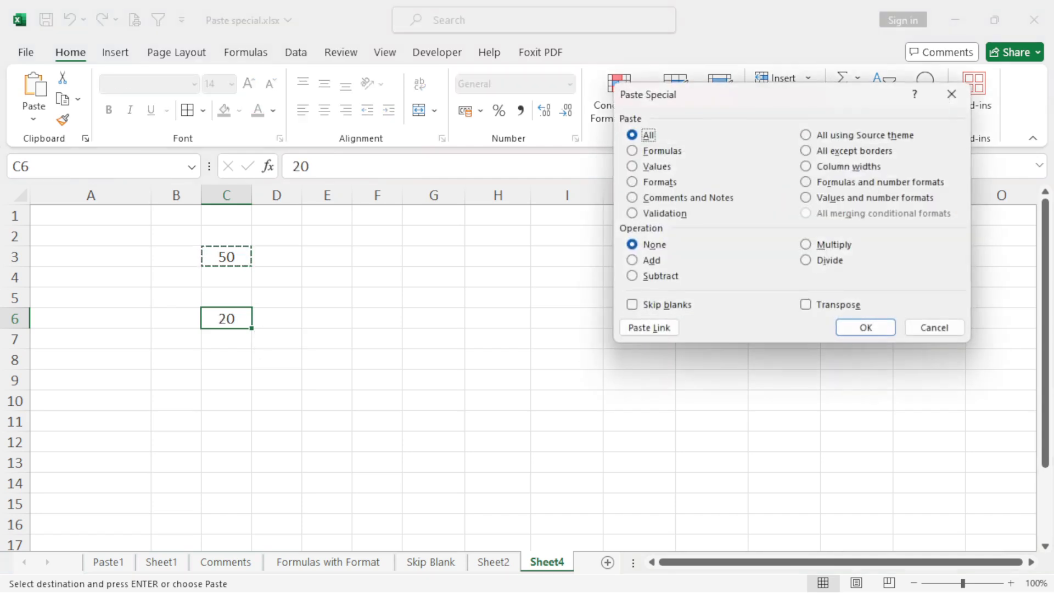
key("alt+m")
key("Return")
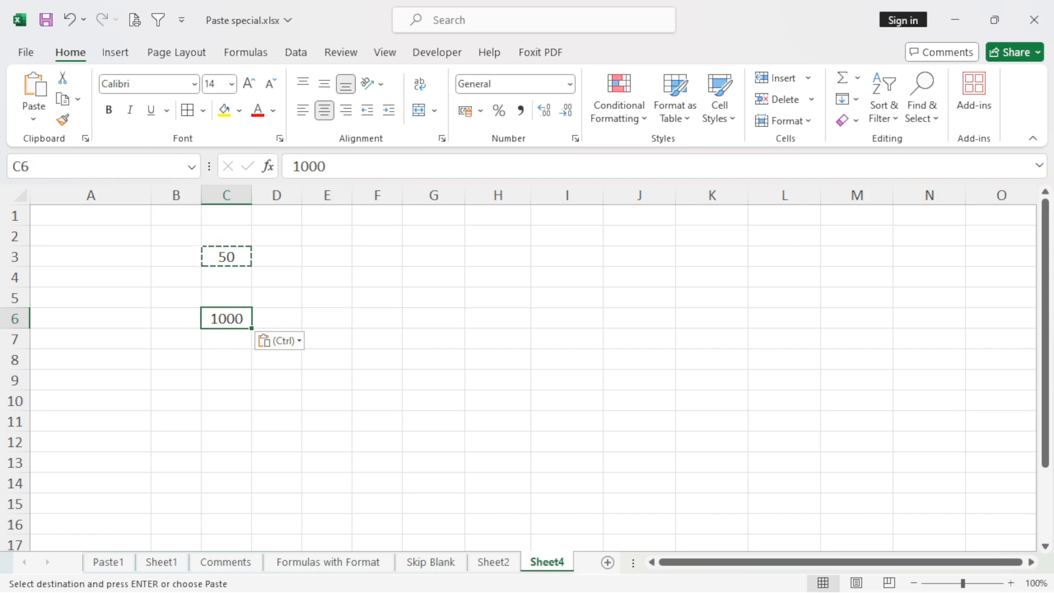
Step: Open the Skip Blank sheet and examine its Name of Product and New Name of Product columns
left_click(431, 562)
left_click(559, 412)
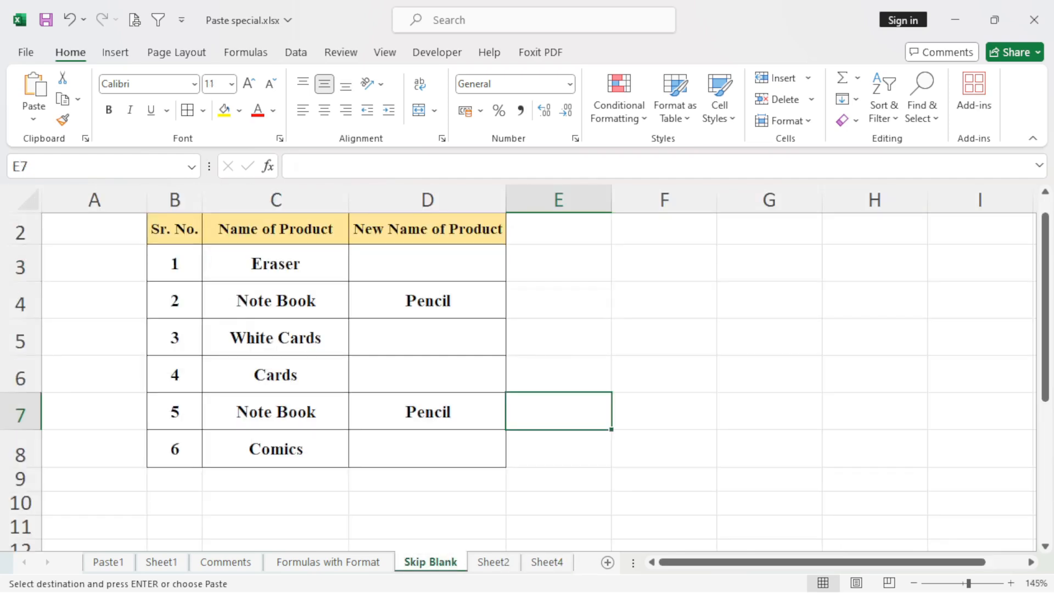
left_click_drag(276, 229, 428, 448)
left_click(664, 411)
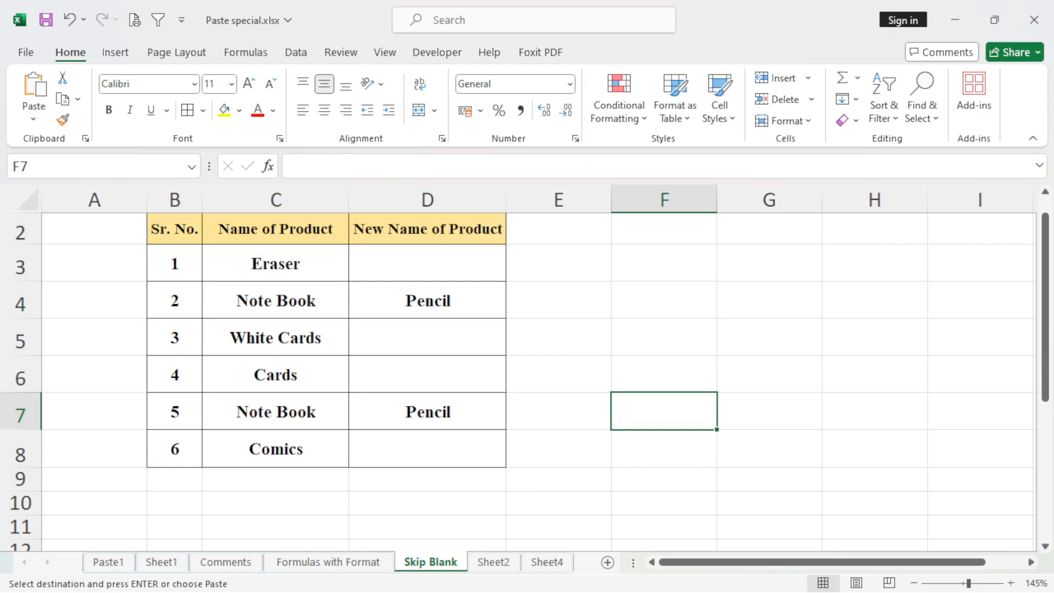
left_click_drag(276, 264, 275, 449)
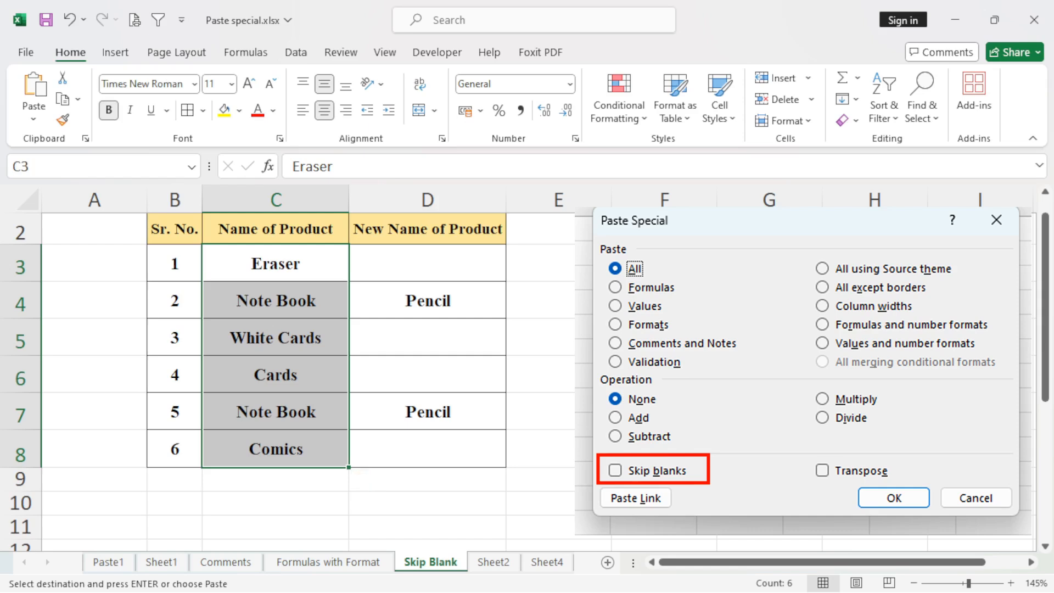
left_click_drag(428, 264, 428, 448)
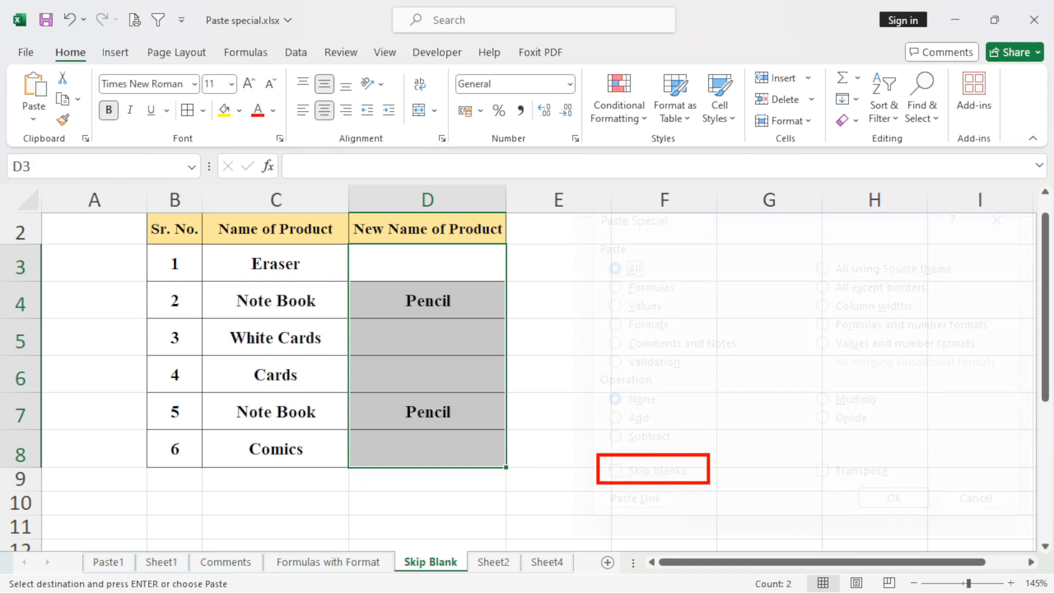
left_click_drag(275, 264, 276, 449)
left_click_drag(360, 478, 360, 478)
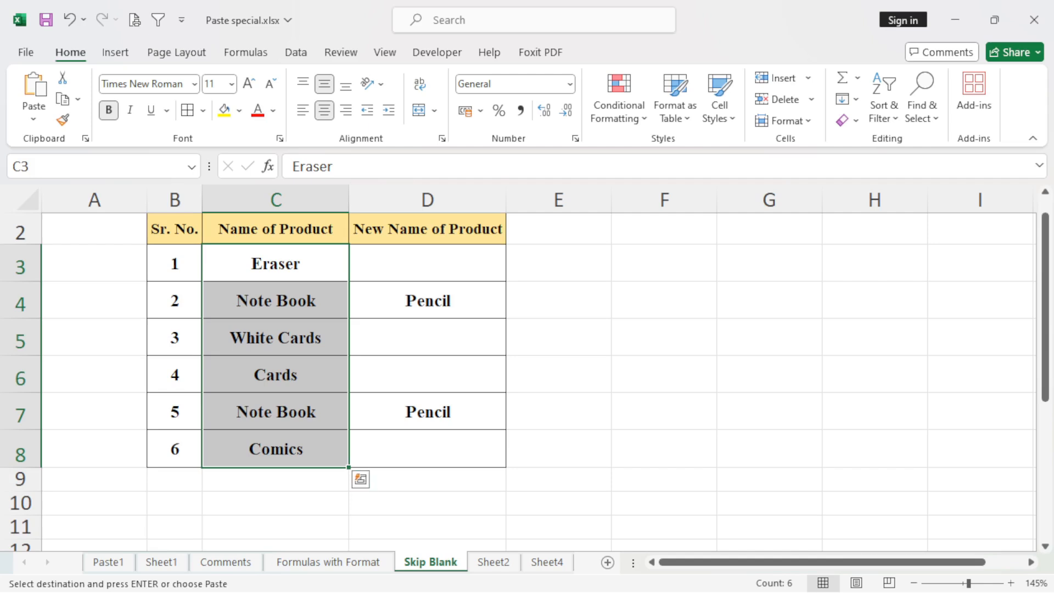
left_click_drag(427, 263, 427, 448)
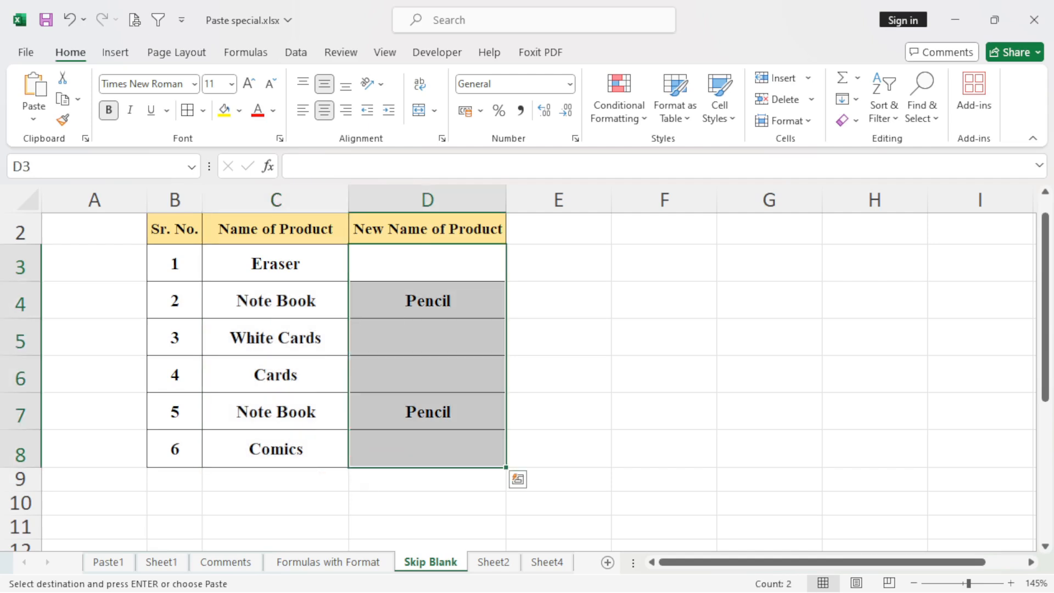
Step: Compare the Note Book entries in C4 and C7 with their replacement names in D4 and D7
left_click(276, 300)
left_click(427, 301)
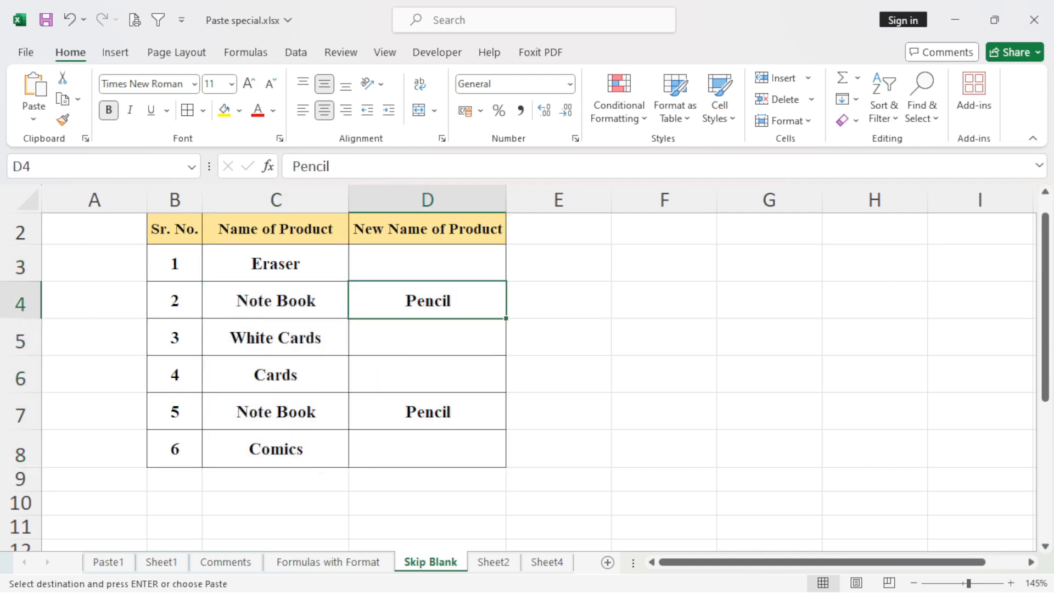
left_click(427, 412)
left_click(275, 412)
left_click(427, 412)
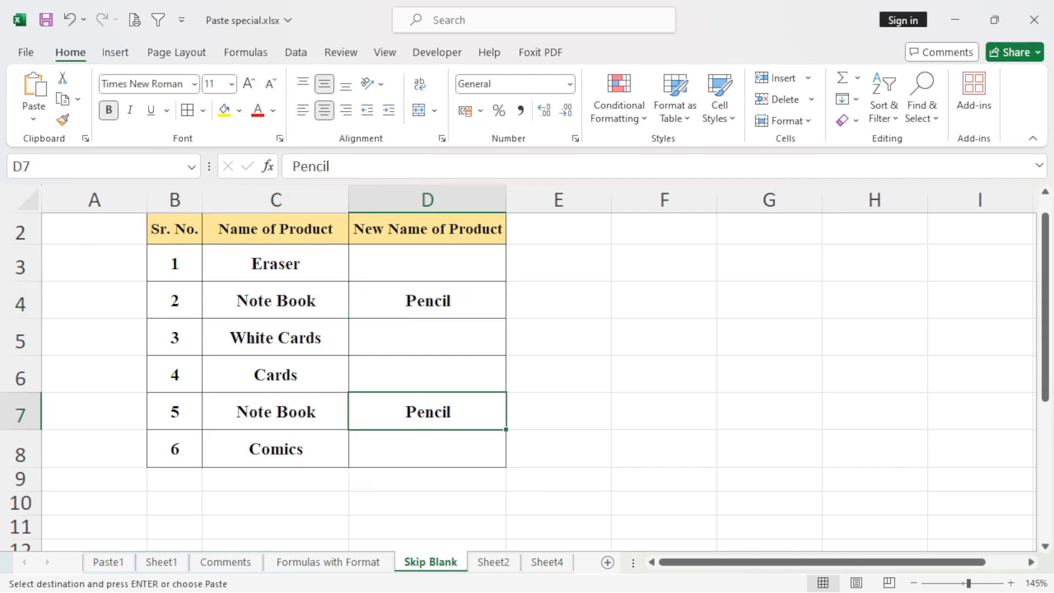
left_click(275, 301)
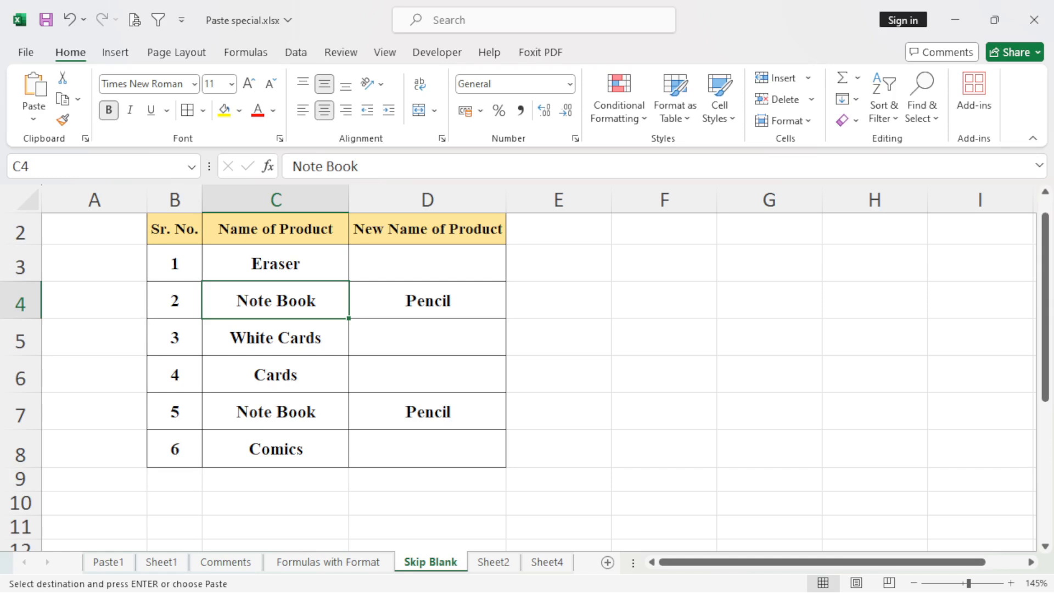
left_click(427, 301)
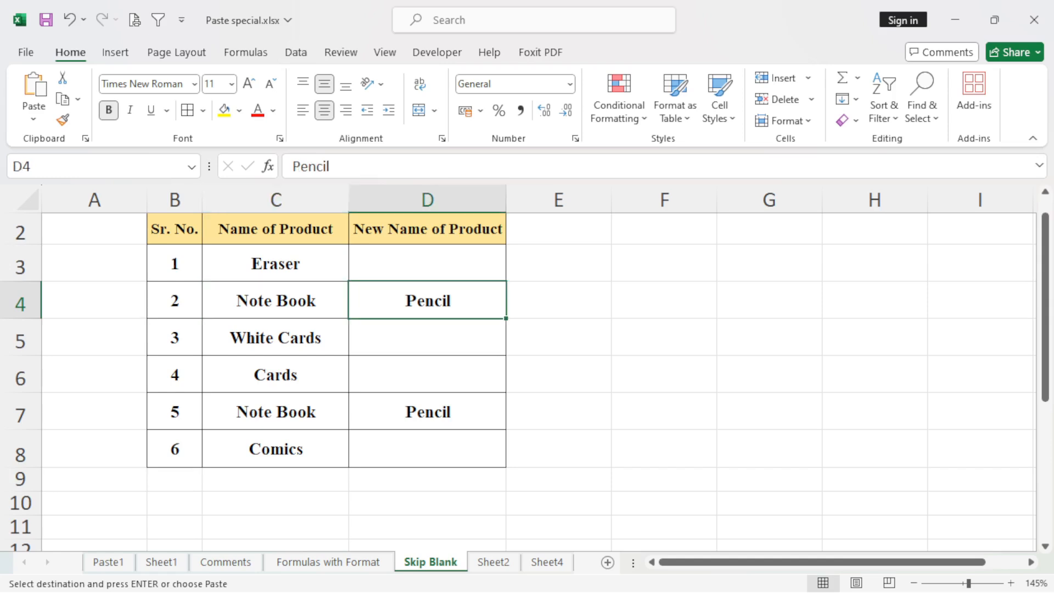
Step: Change the new product name in D7 to Pen
left_click(427, 412)
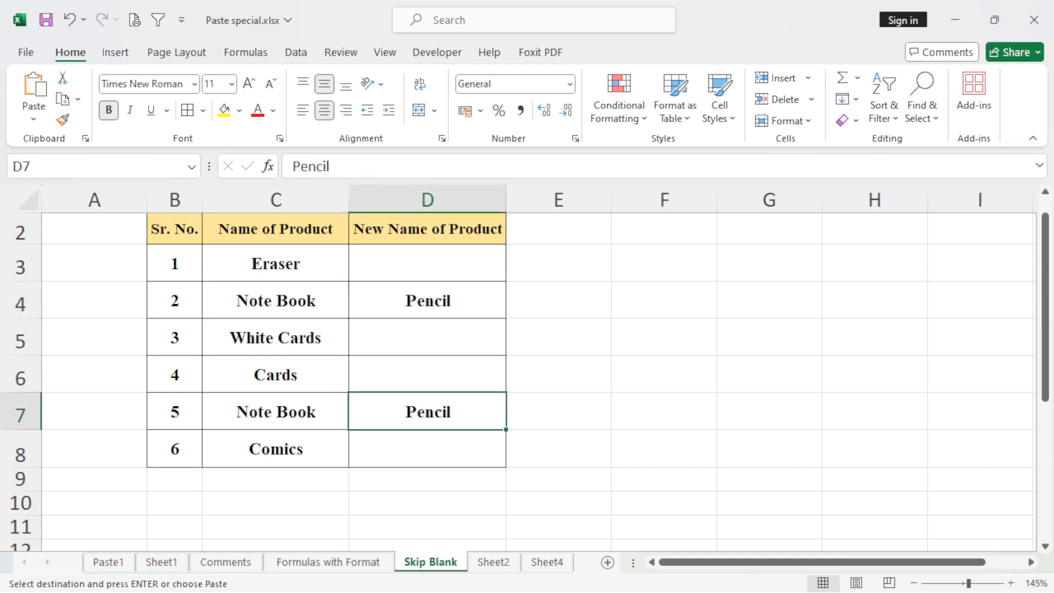
key("F2")
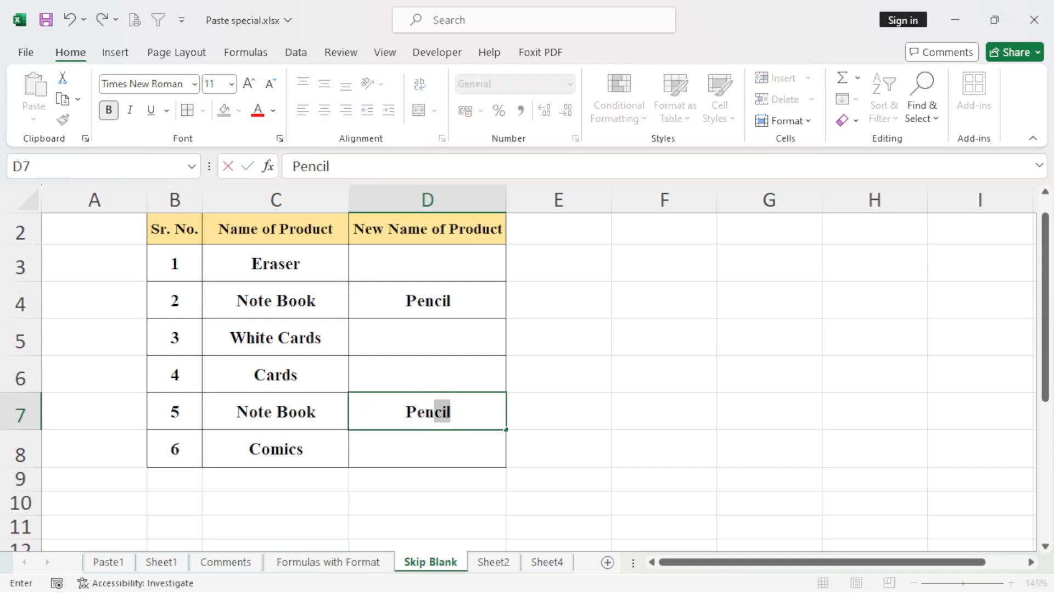
key("BackSpace")
key("BackSpace")
key("BackSpace")
key("Return")
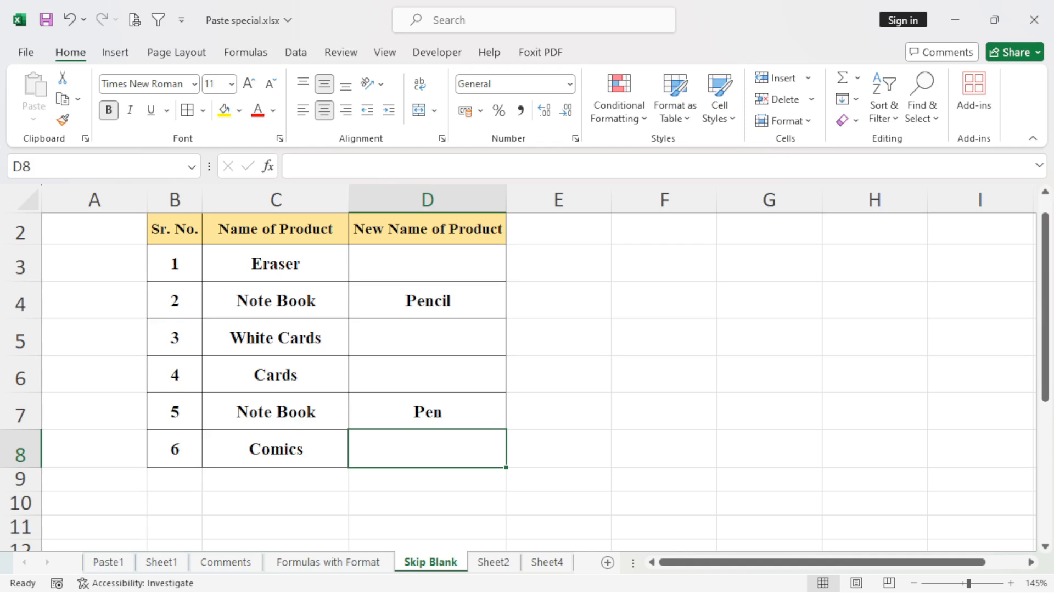
Step: Review the original product names in C3:C8 and copy the New Name of Product cells D3:D8
left_click(275, 411)
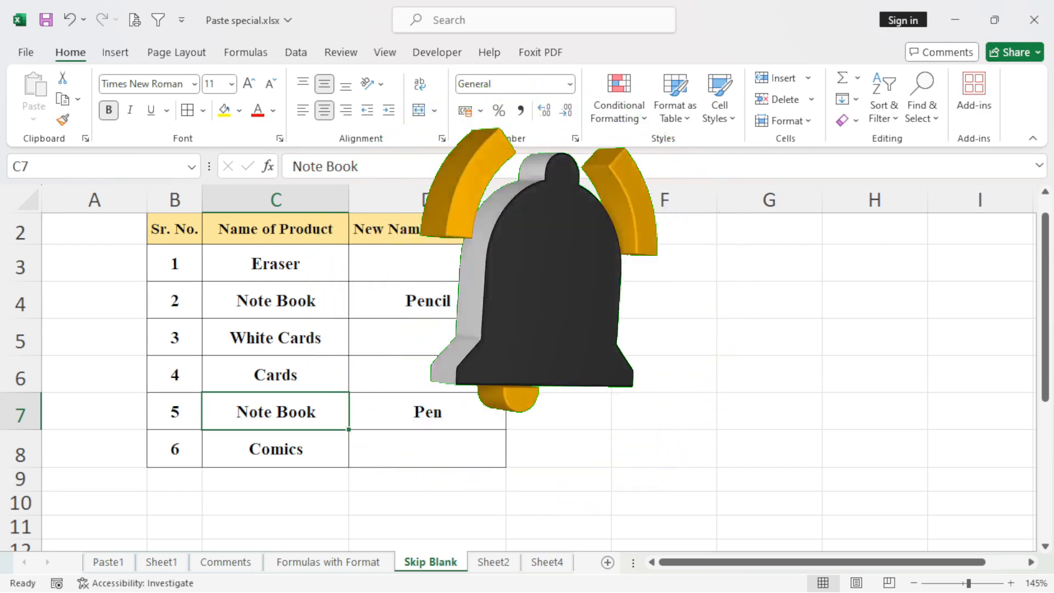
left_click_drag(275, 264, 276, 449)
left_click(427, 337)
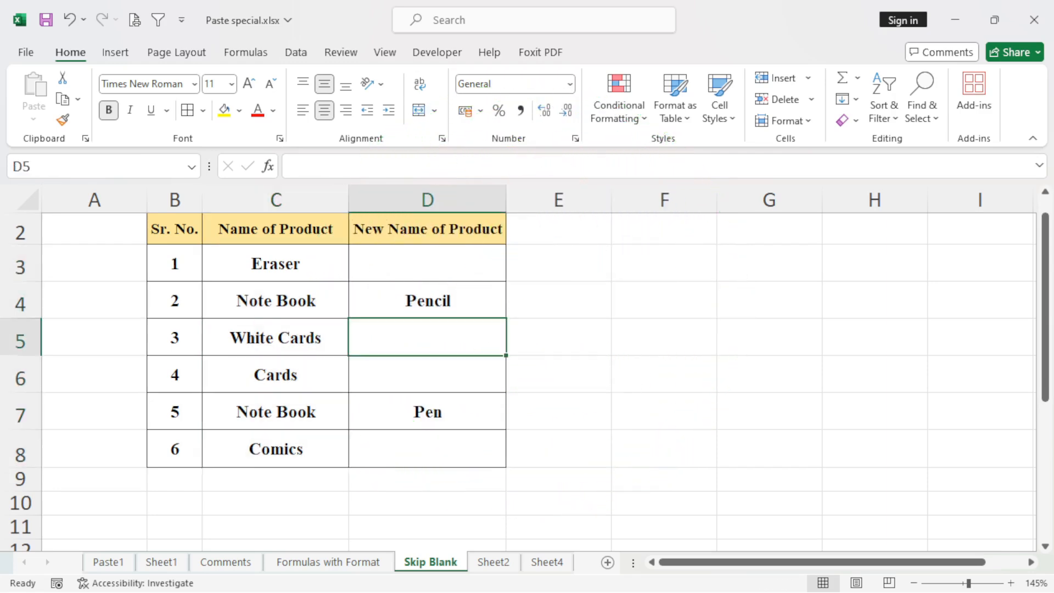
left_click_drag(427, 263, 427, 449)
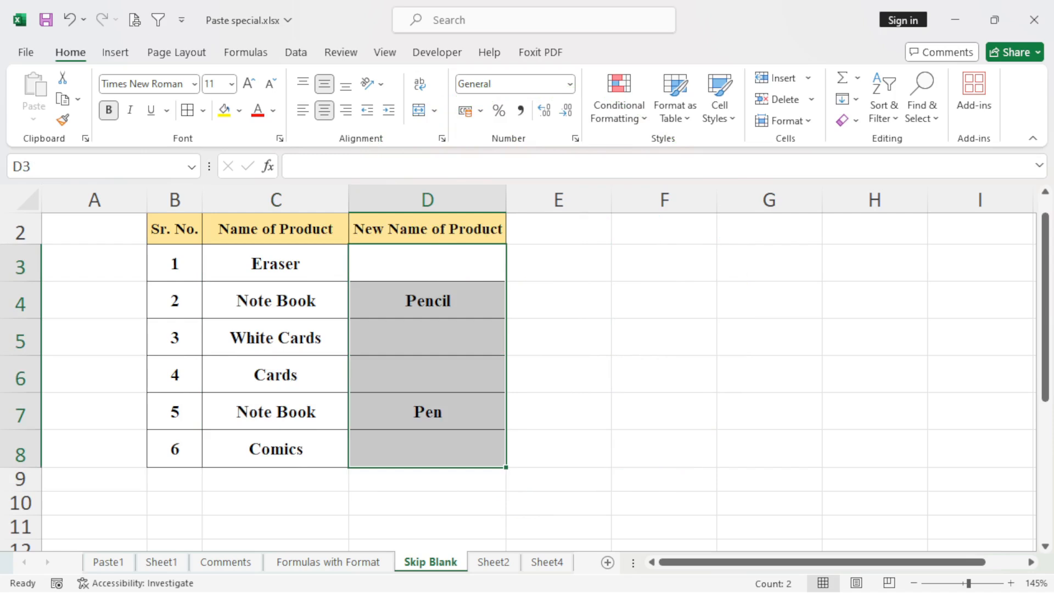
key("ctrl+c")
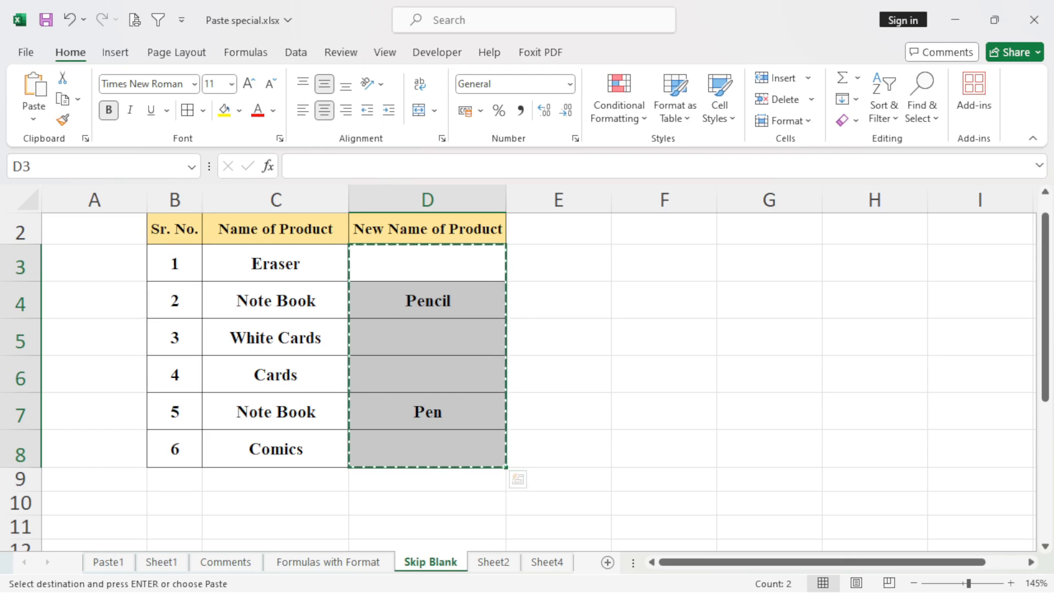
key("ctrl+alt+v")
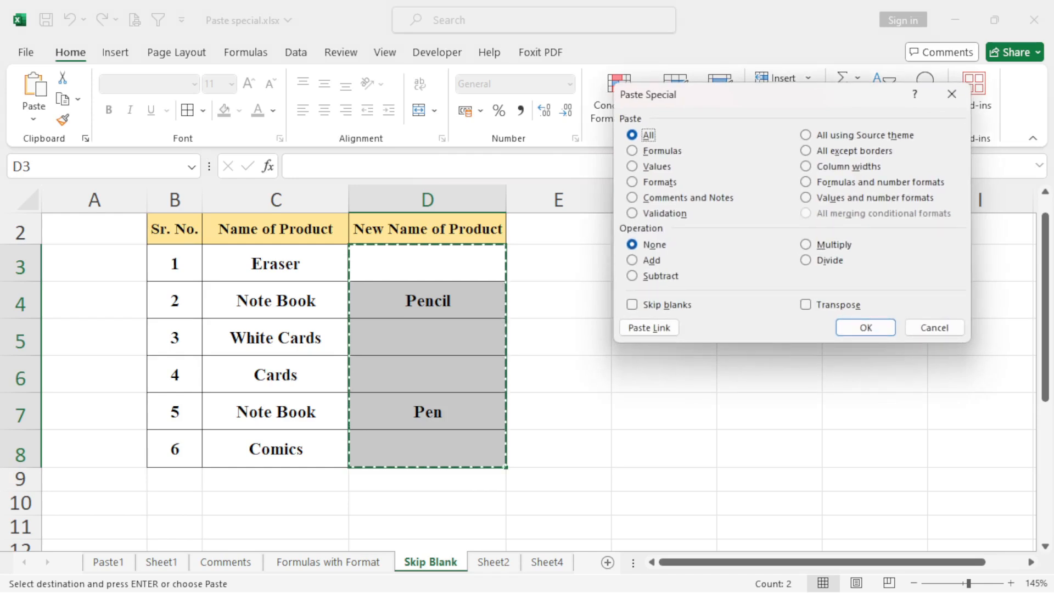
key("alt+b")
left_click(935, 327)
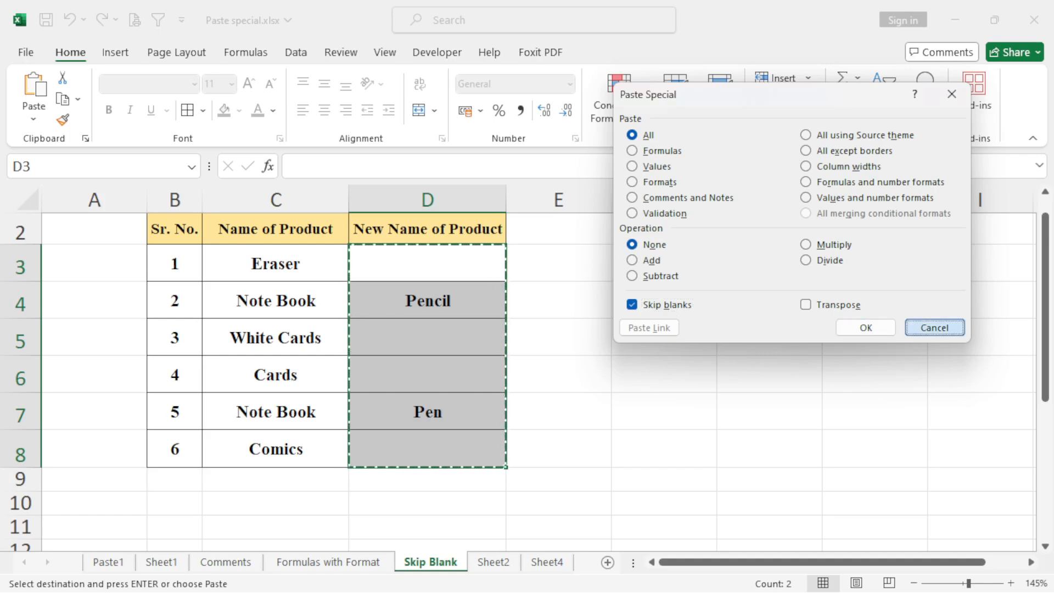
Step: Paste the copied new names over the product names starting at C3, using the Skip blanks option
left_click(275, 263)
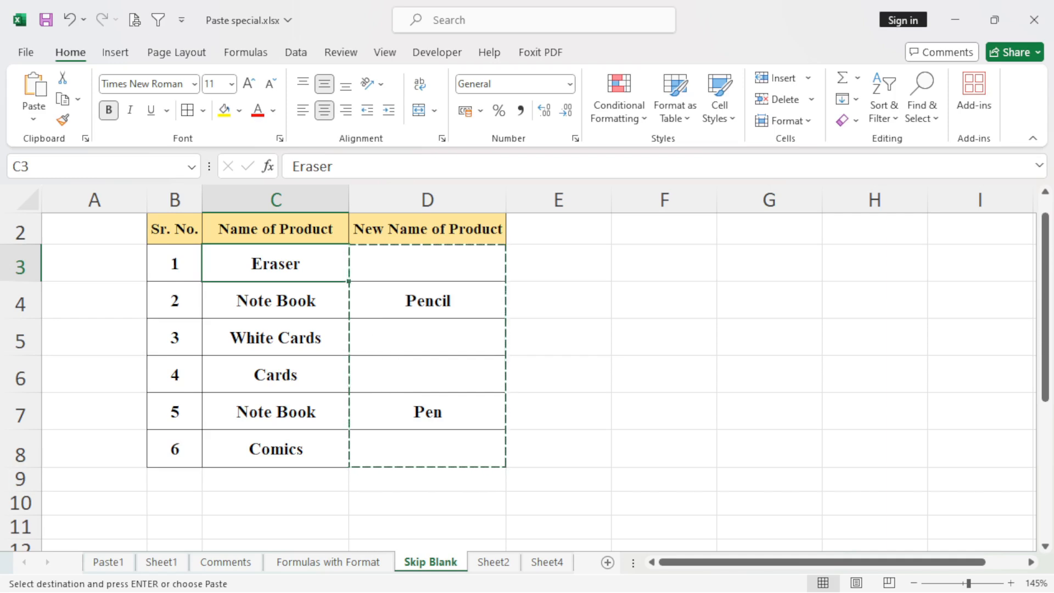
key("ctrl+alt+v")
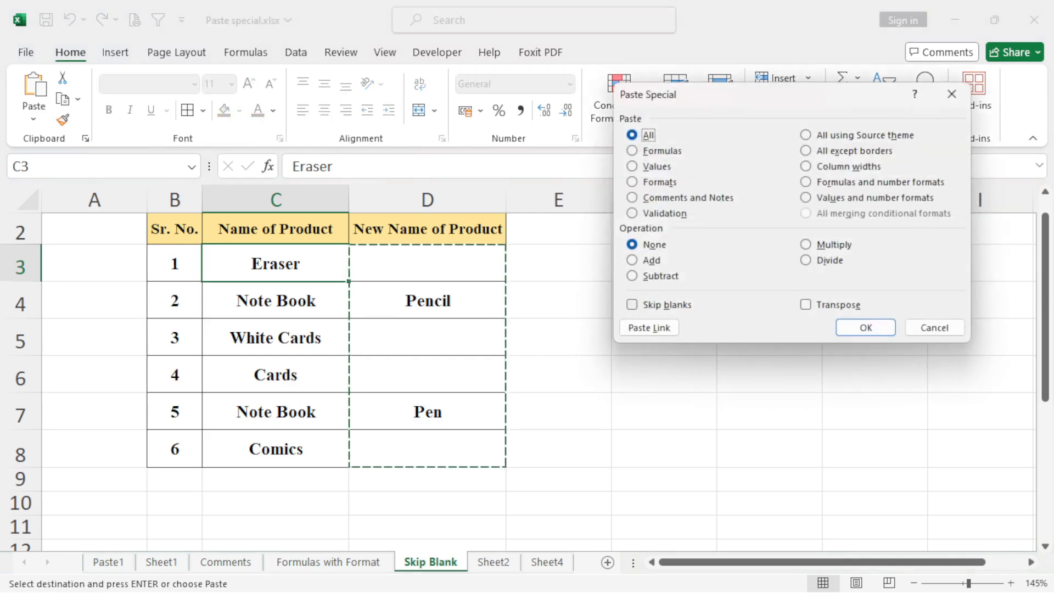
key("alt+b")
key("Return")
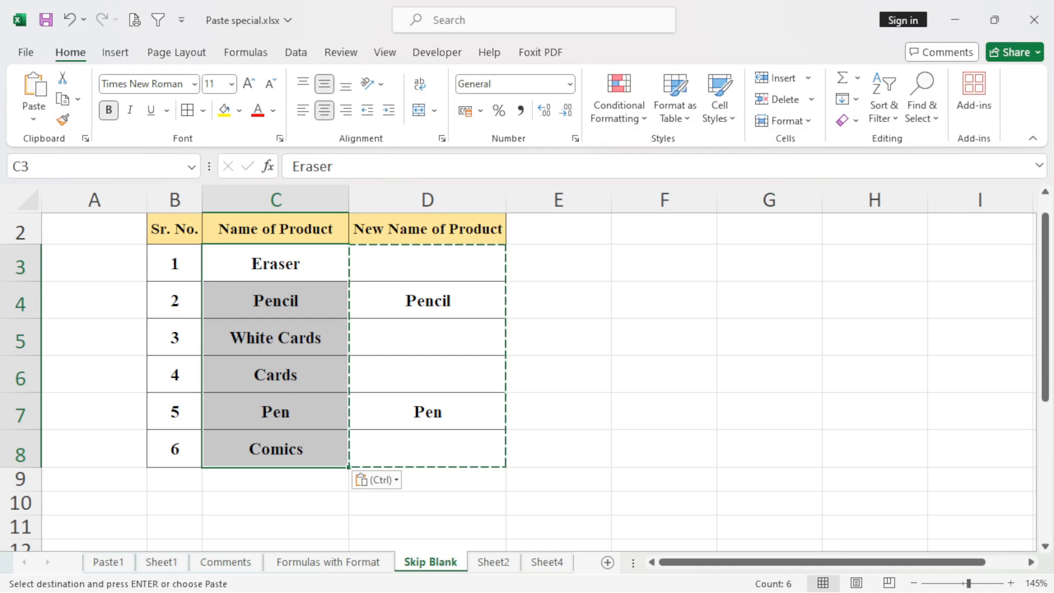
Step: Check the replaced product names in C4 and C7
left_click(664, 411)
left_click(276, 300)
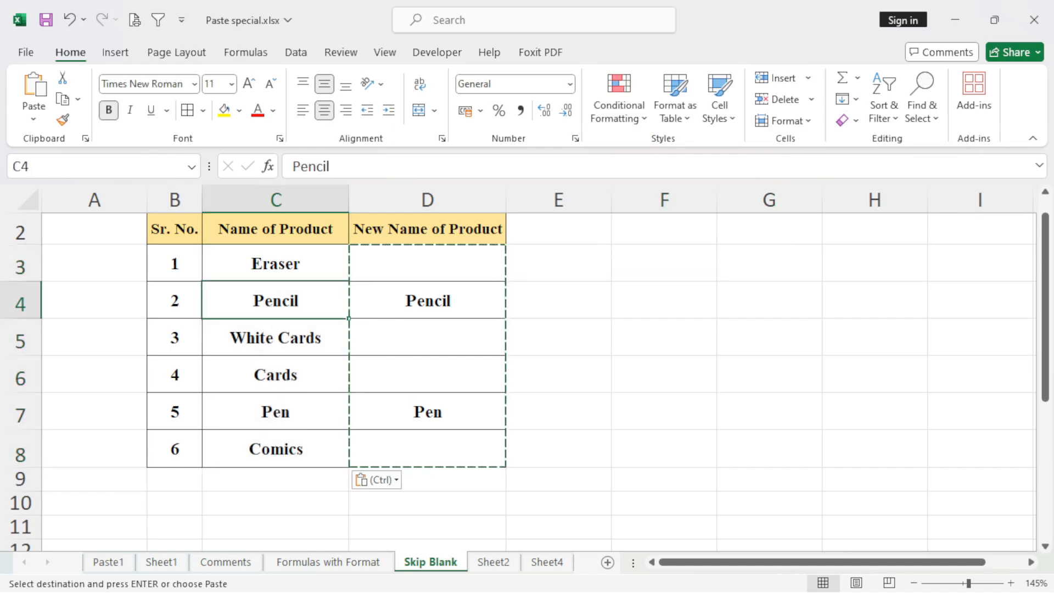
left_click(275, 411)
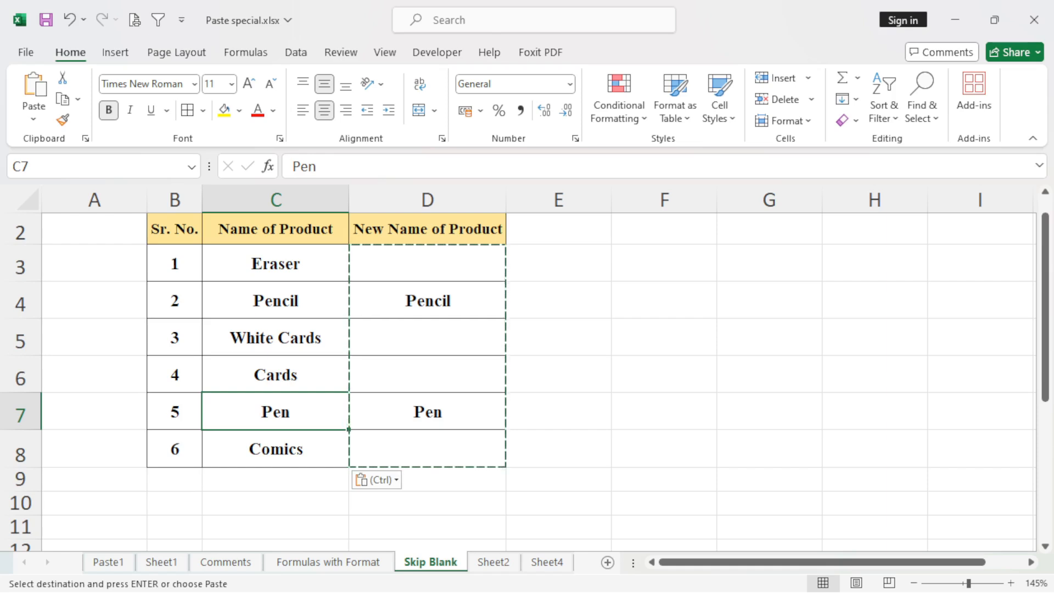
key("ctrl+alt+v")
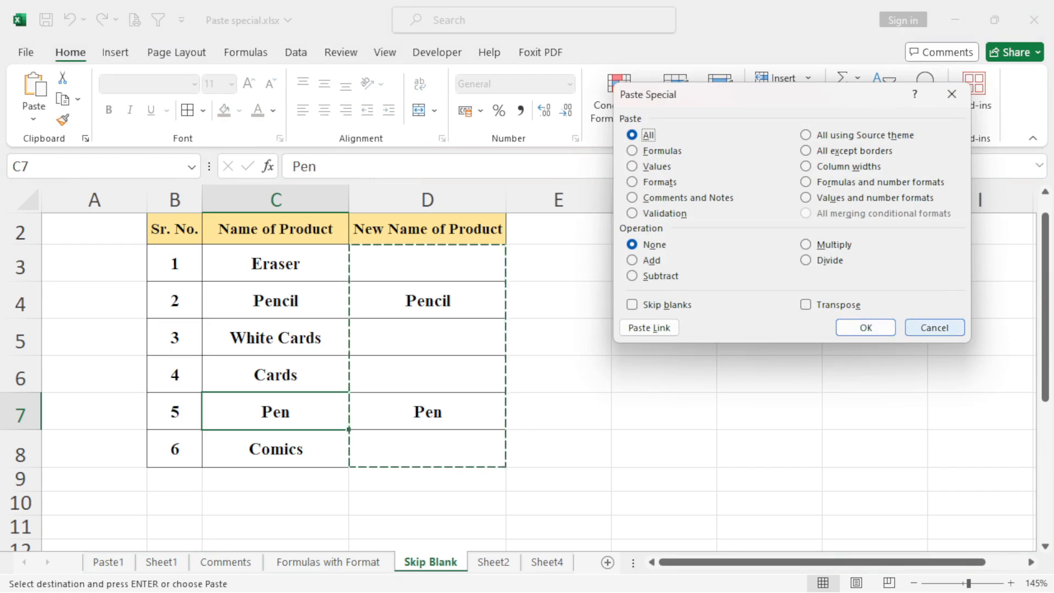
left_click(934, 328)
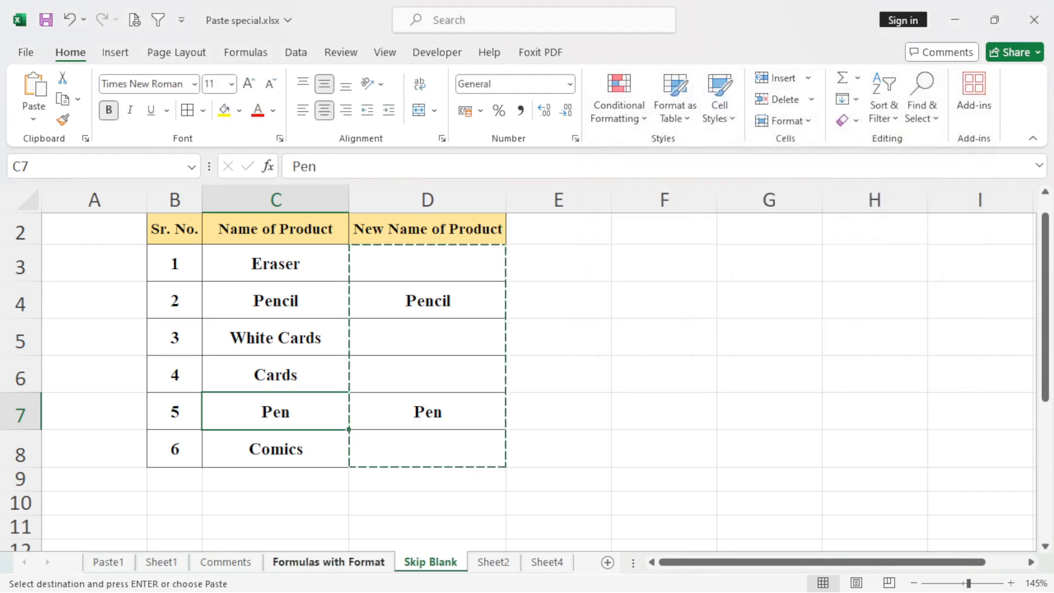
left_click(329, 562)
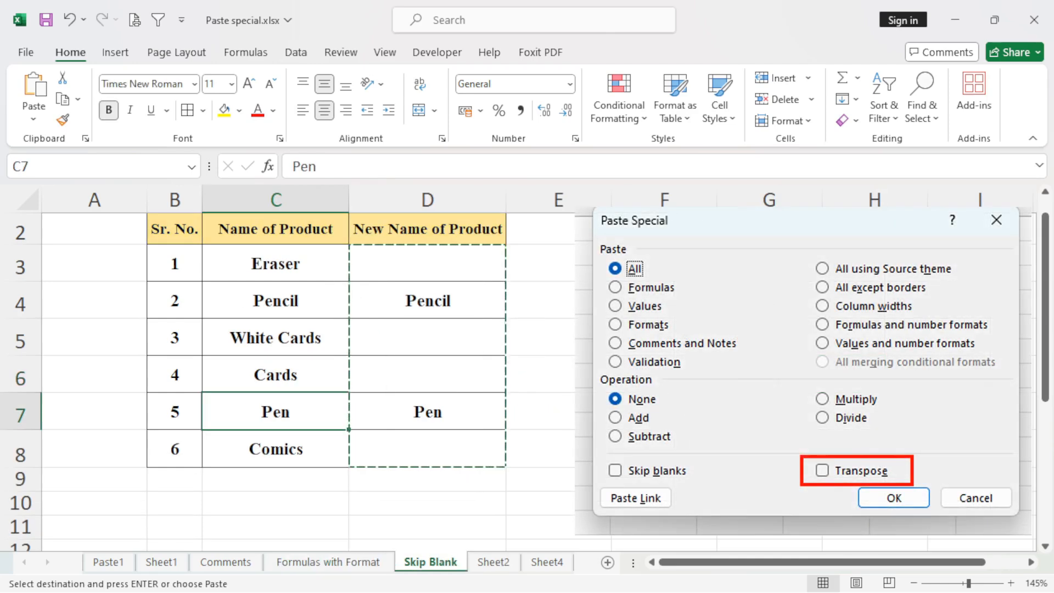
key("Escape")
left_click(665, 338)
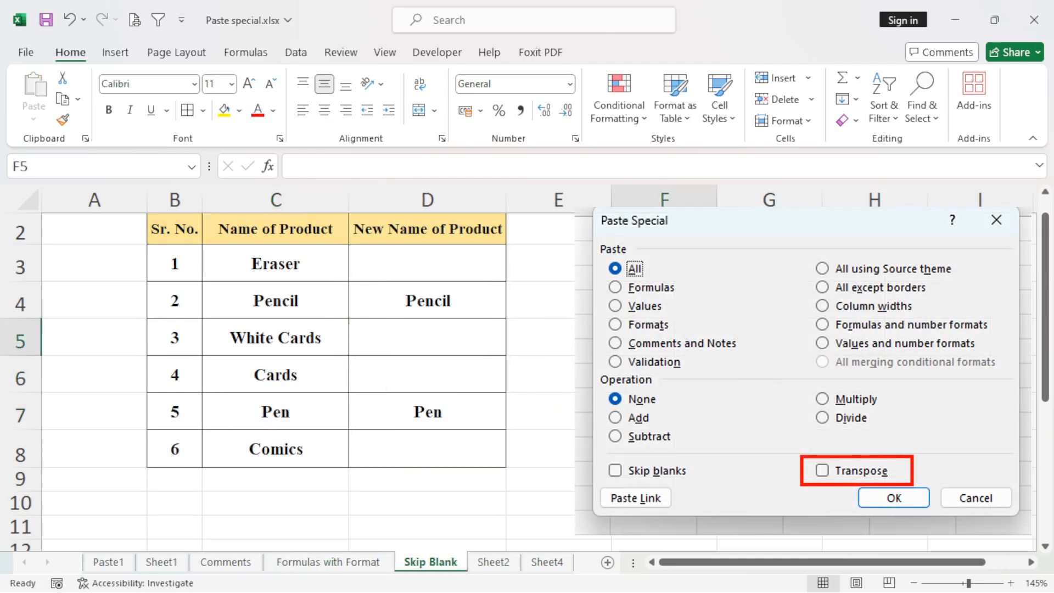
Step: Copy the product table B2:D8 and paste it transposed at F2 using Paste Special
left_click_drag(175, 229, 434, 449)
left_click(427, 263)
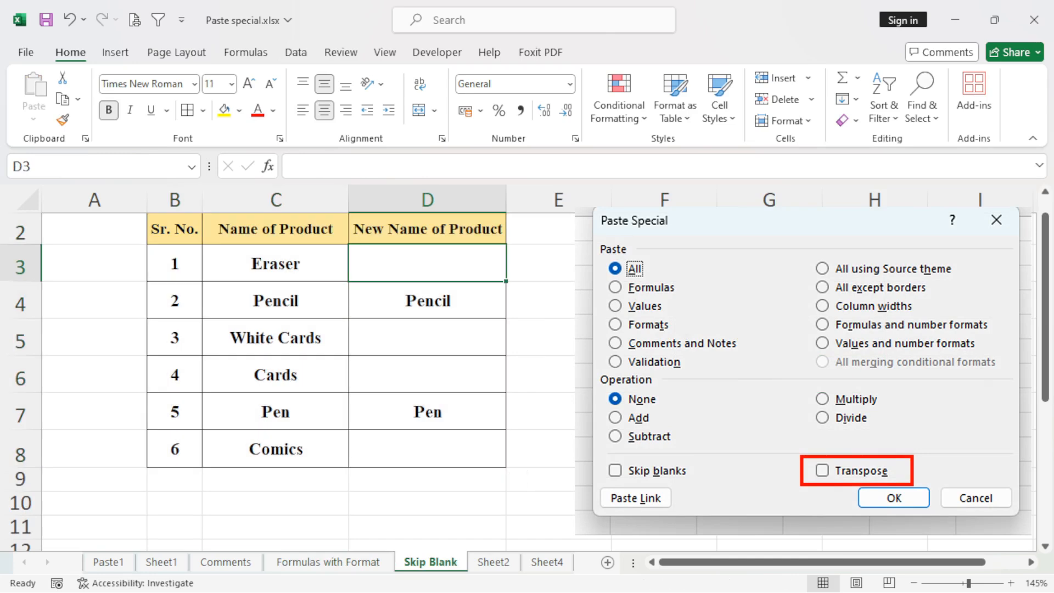
left_click_drag(174, 228, 429, 449)
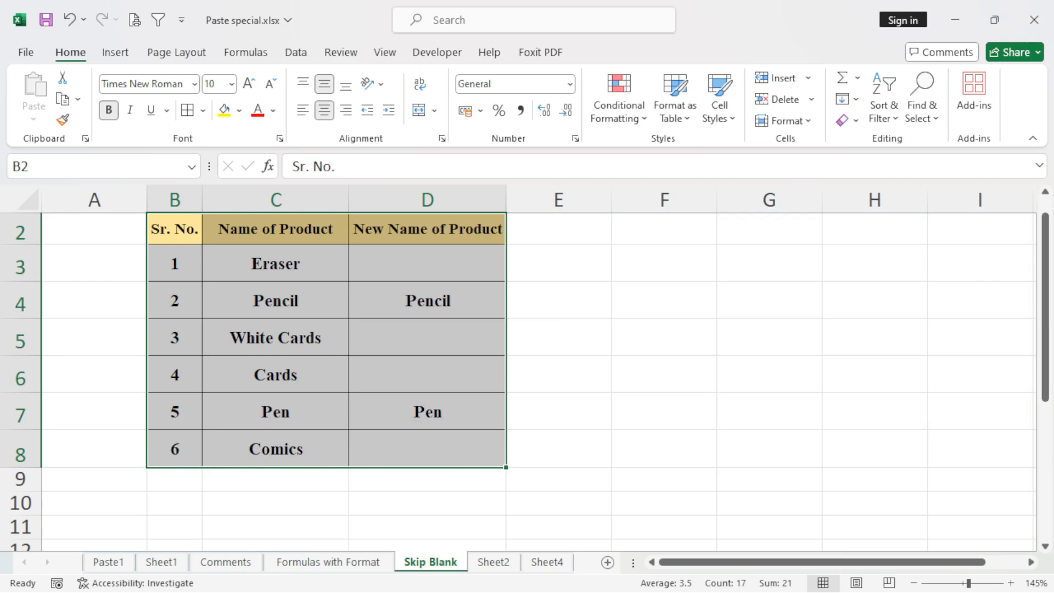
key("ctrl+c")
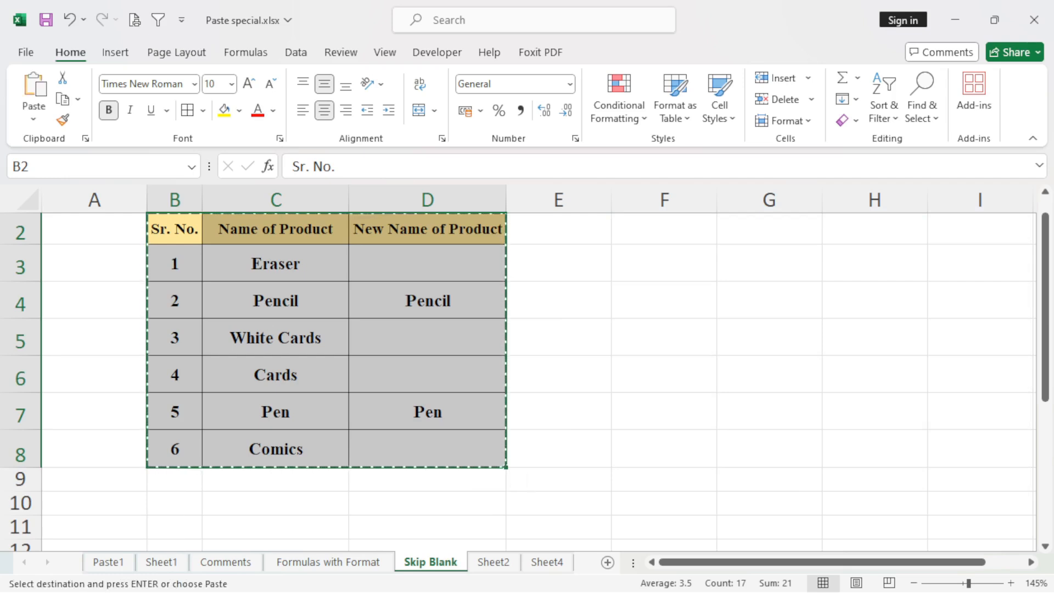
left_click(664, 229)
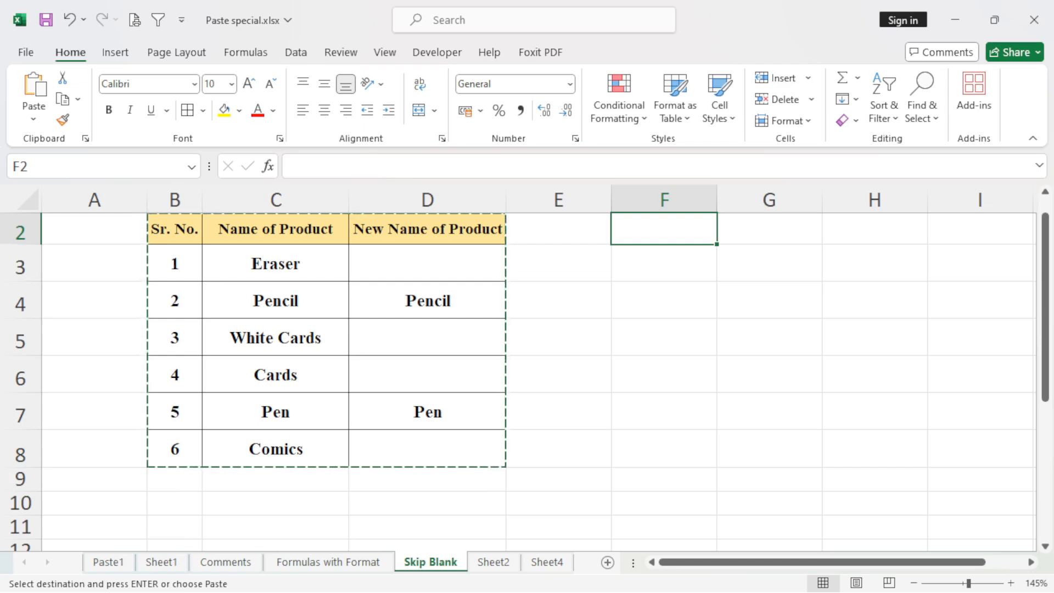
key("ctrl+alt+v")
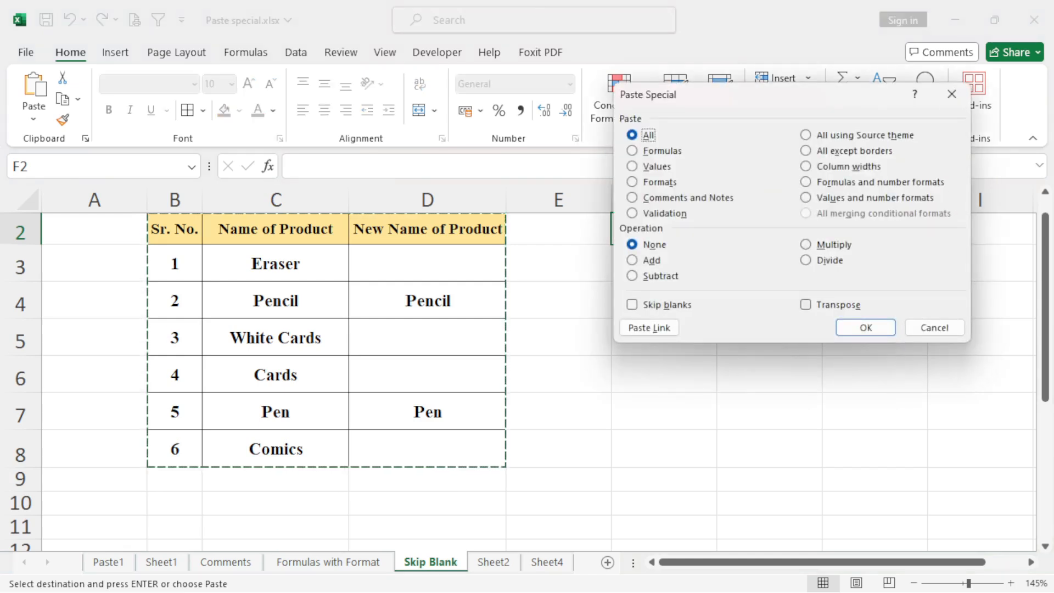
key("alt+e")
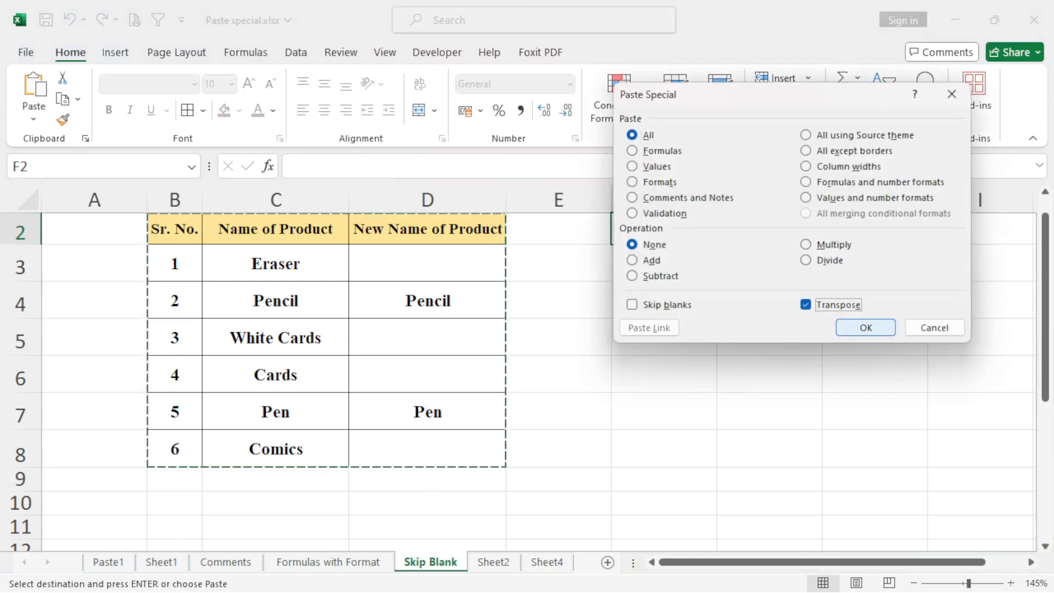
key("Return")
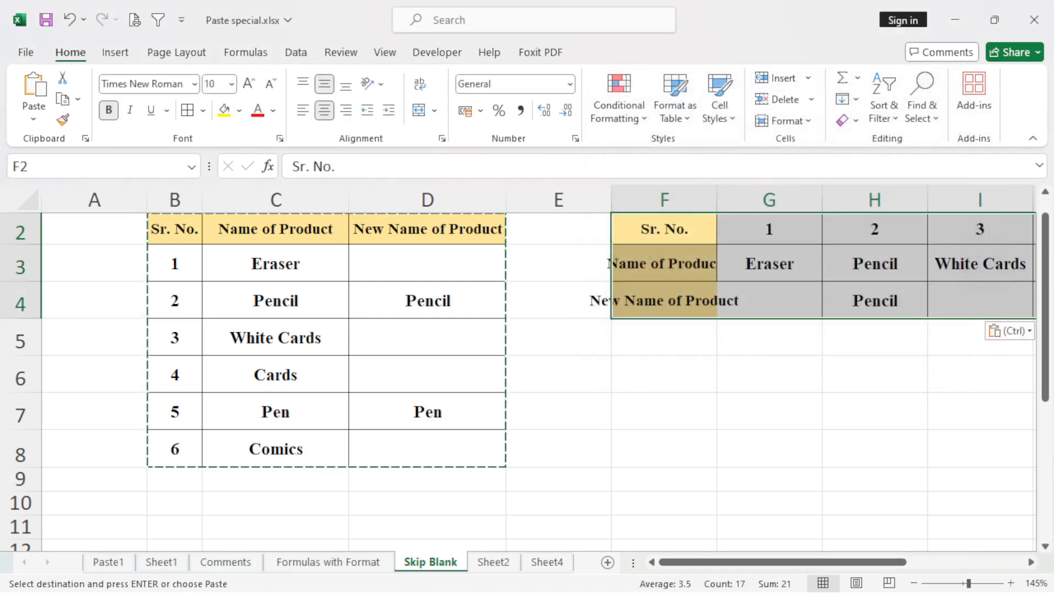
Step: Narrow column E and autofit column F to the transposed table's headings
left_click_drag(611, 200, 548, 199)
left_click(601, 411)
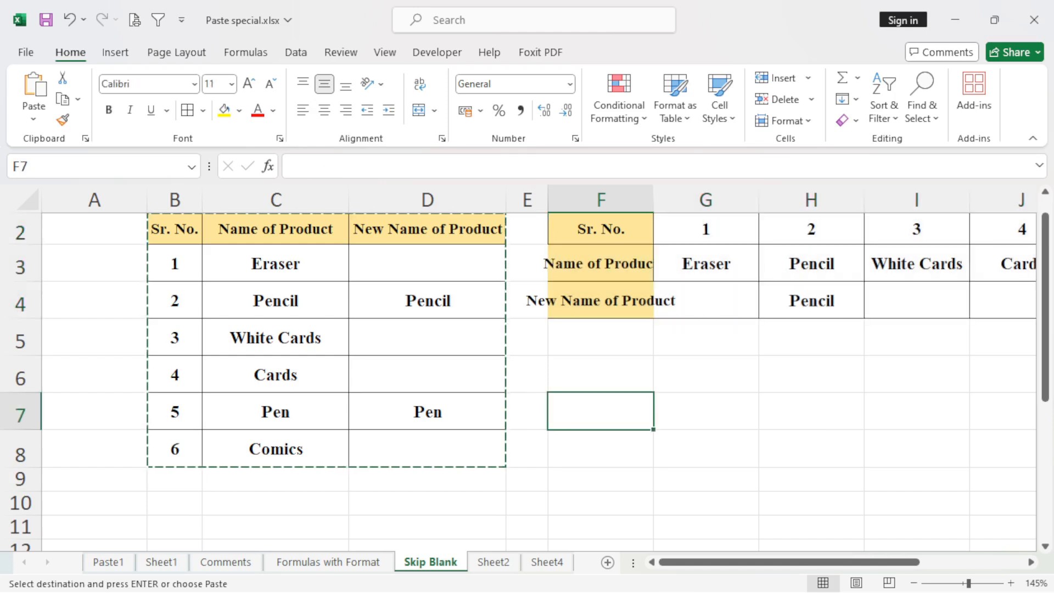
left_click_drag(653, 199, 674, 199)
left_click(726, 374)
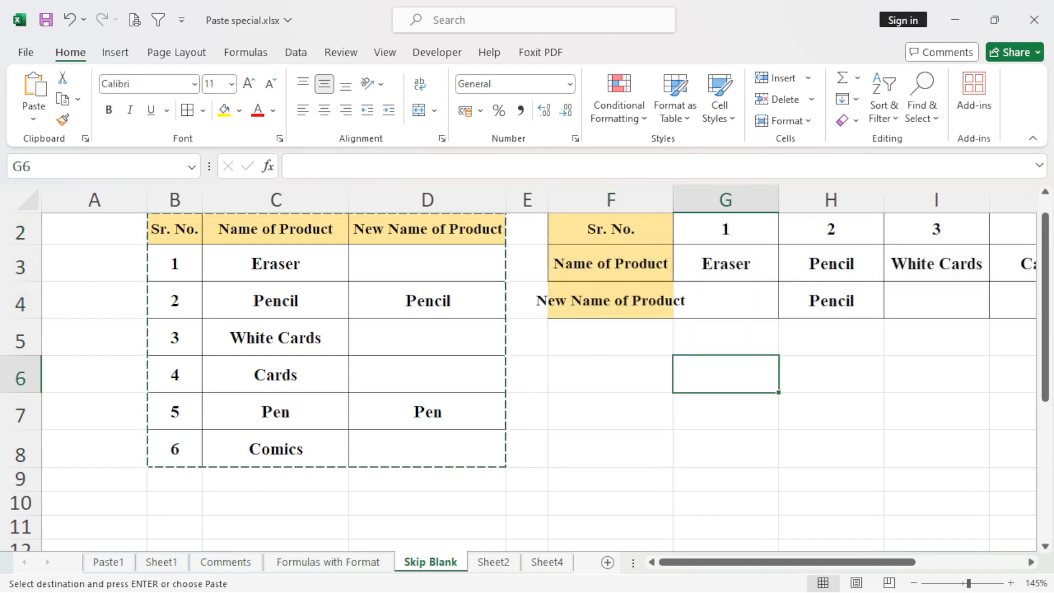
key("Escape")
left_click(610, 228)
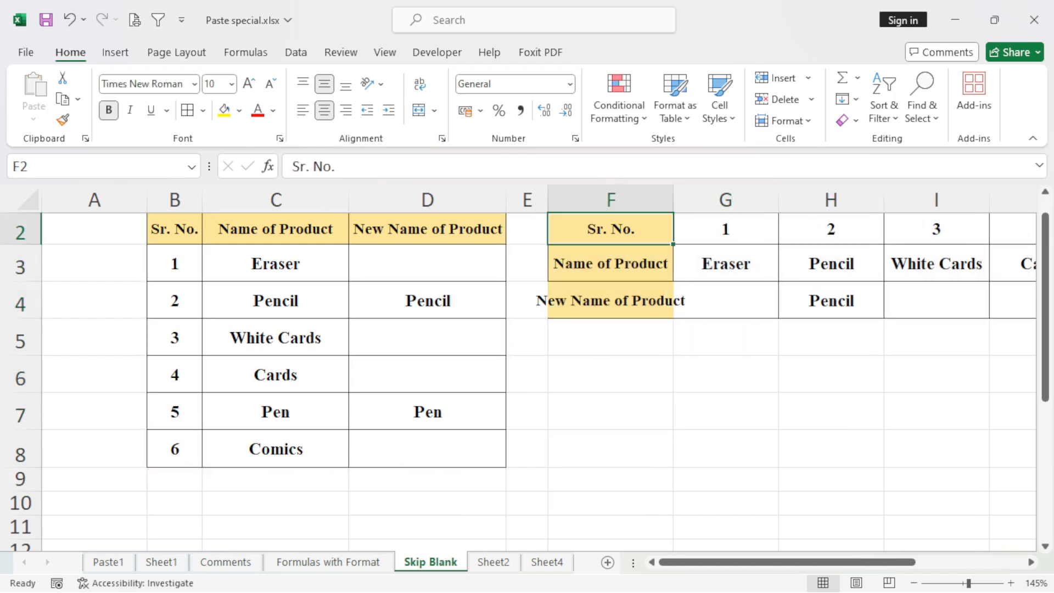
double_click(674, 199)
Step: Review the transposed table from its headings in F2:F4 across to column K
left_click_drag(627, 229, 626, 301)
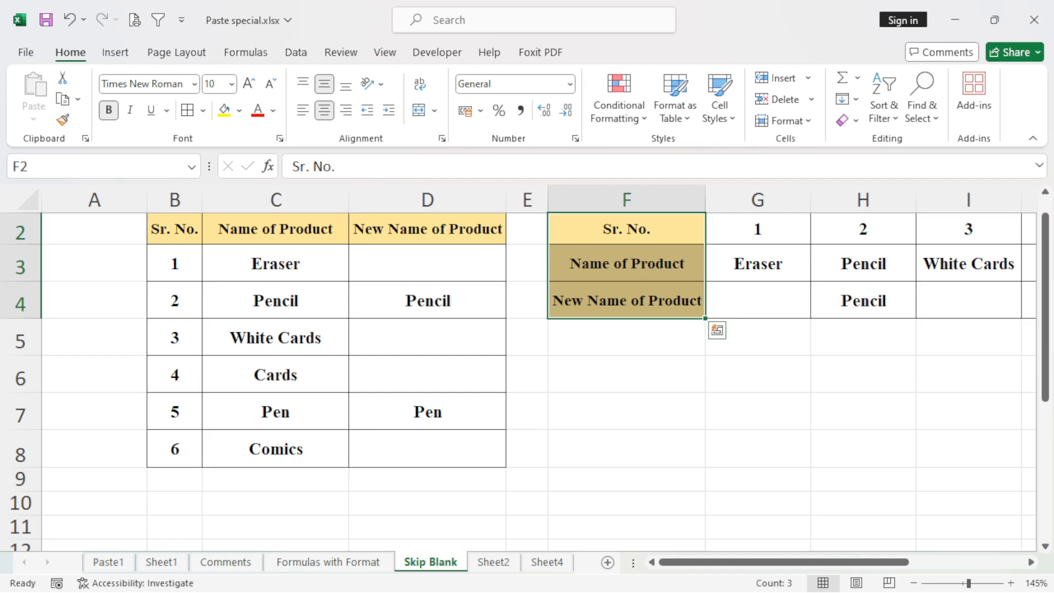
left_click_drag(626, 228, 873, 300)
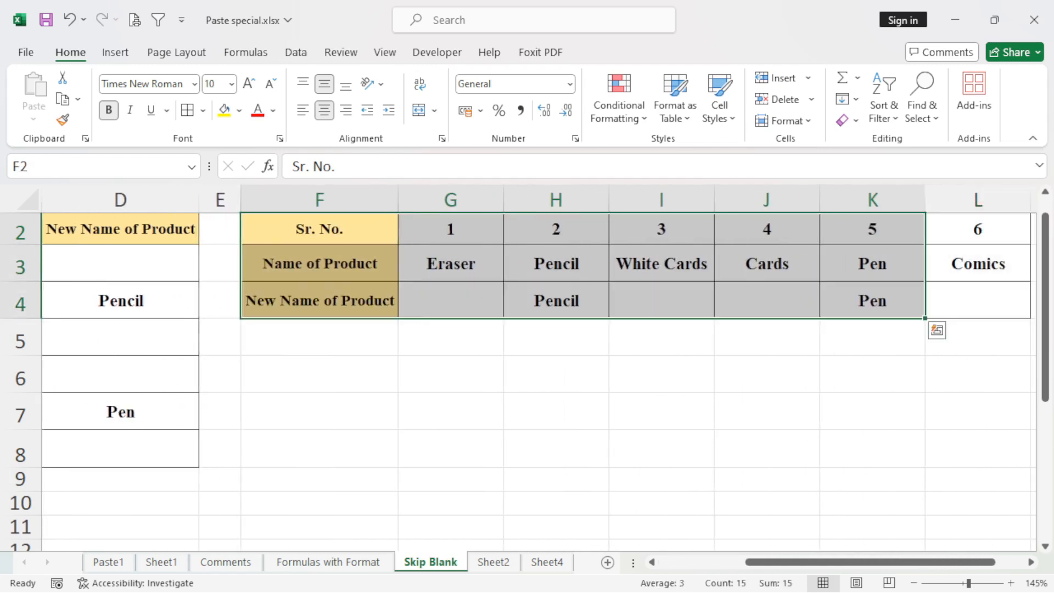
left_click_drag(901, 562, 815, 562)
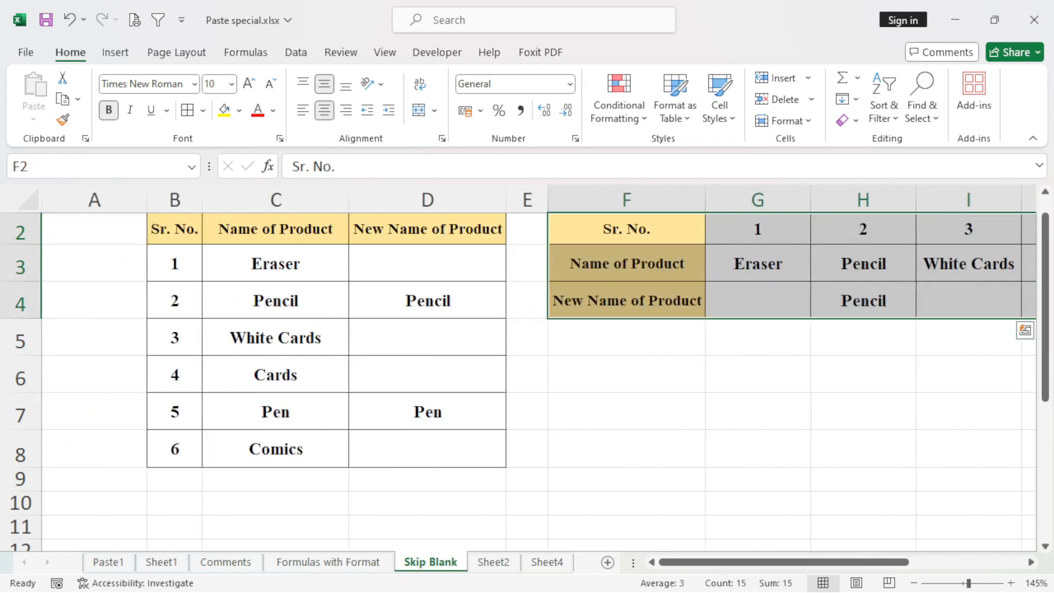
left_click(527, 301)
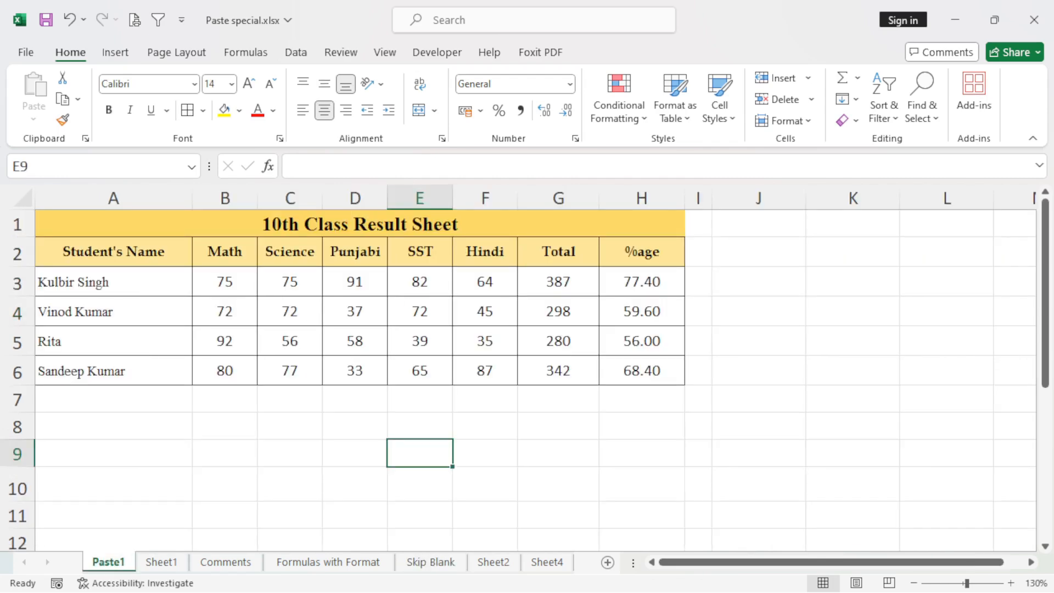
Step: On the Paste1 sheet, copy the Total and %age values in G3:H6 and paste them as links at G8
left_click_drag(351, 224, 559, 370)
left_click(485, 426)
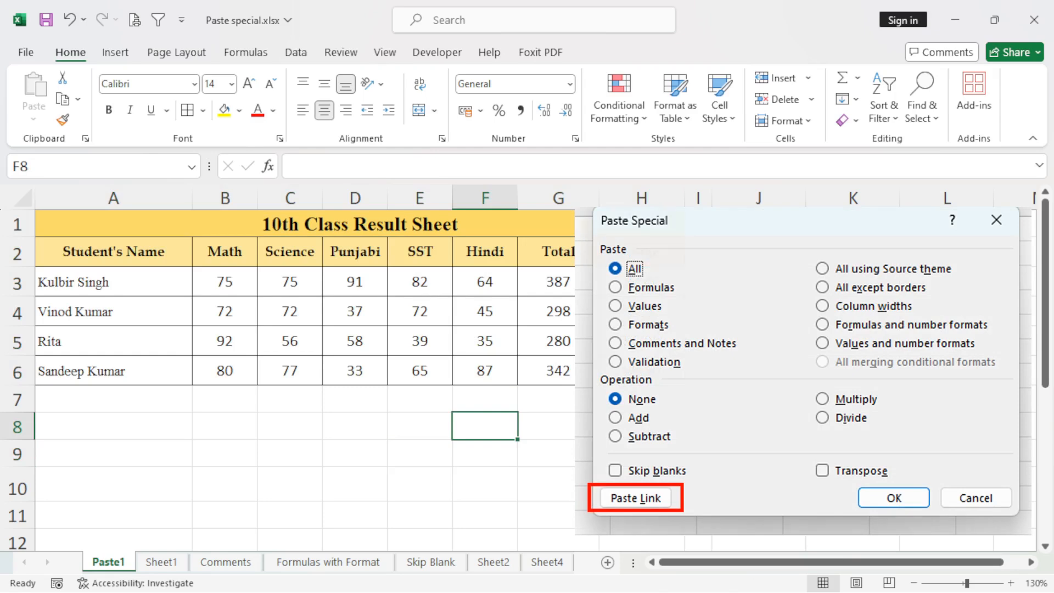
left_click_drag(642, 281, 642, 371)
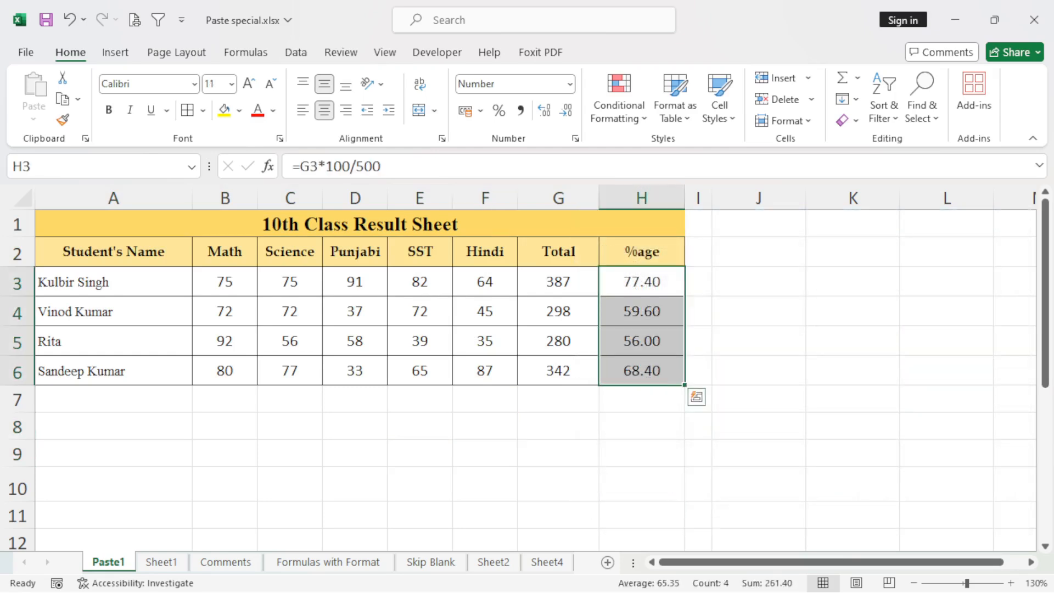
left_click_drag(558, 282, 642, 371)
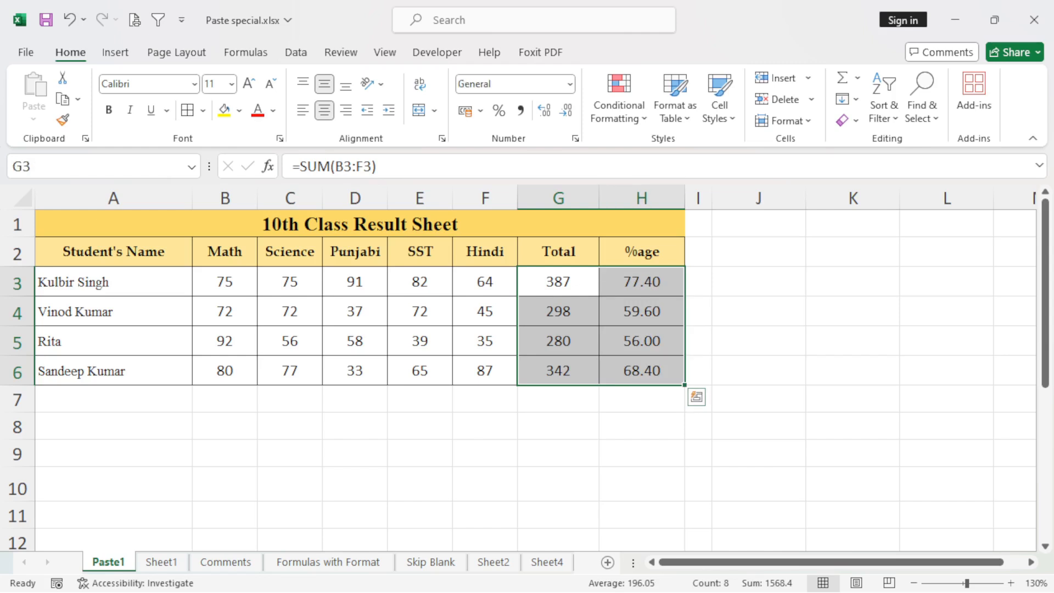
left_click_drag(559, 282, 642, 371)
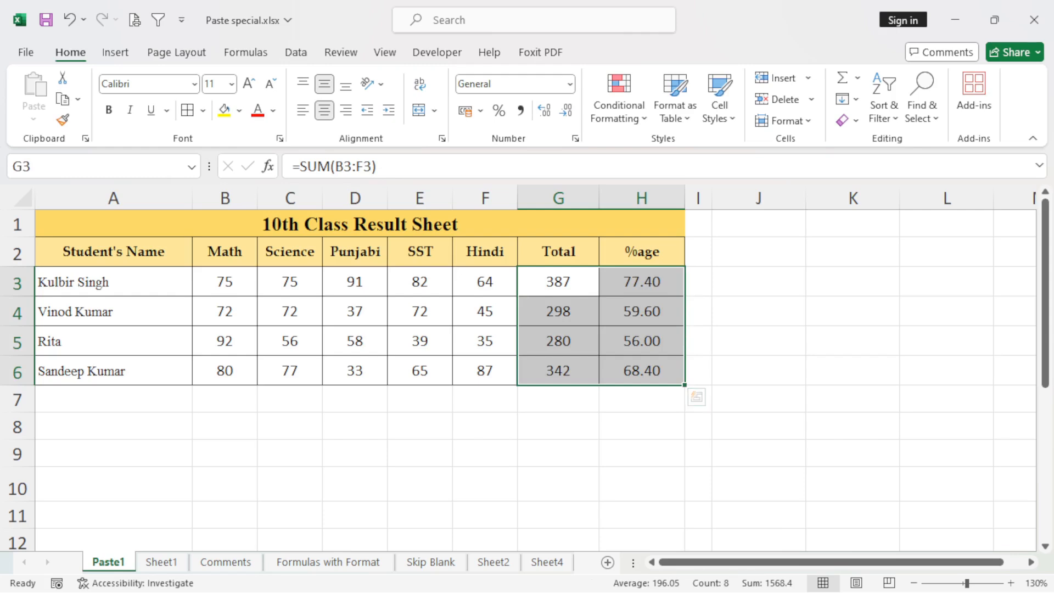
key("ctrl+c")
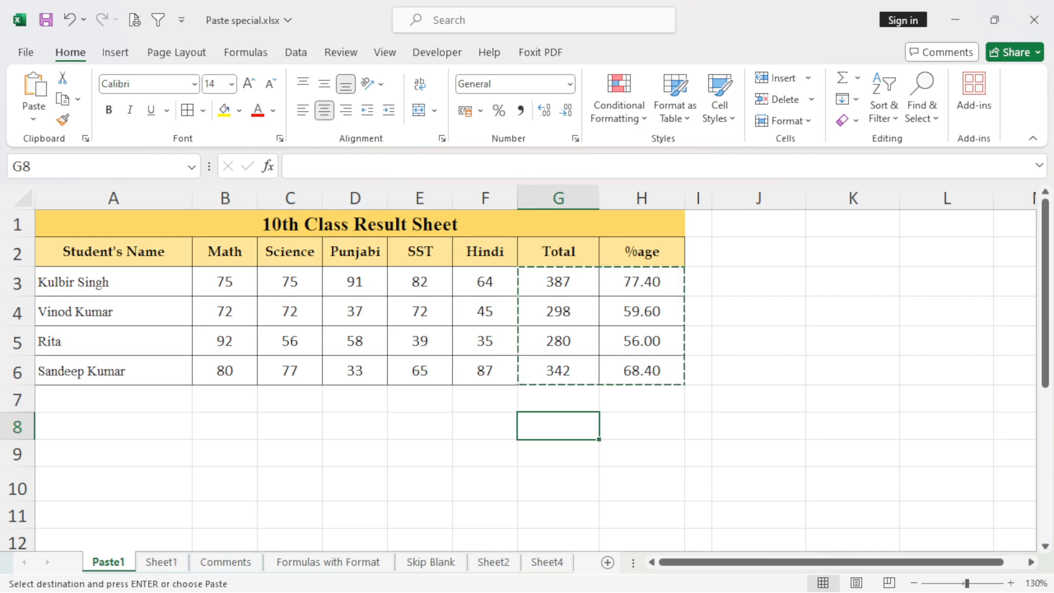
key("ctrl+alt+v")
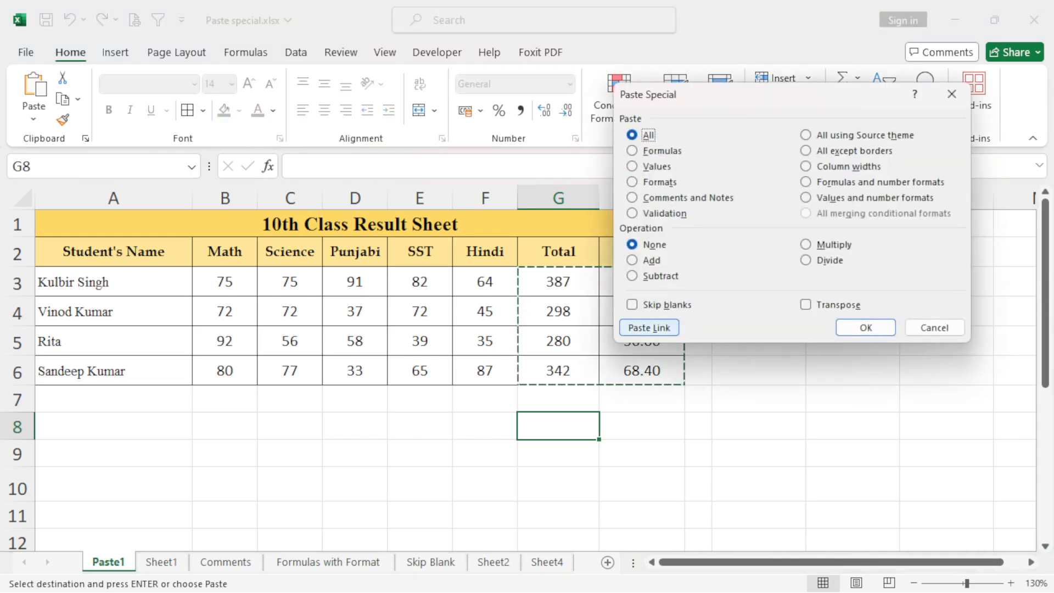
left_click(649, 328)
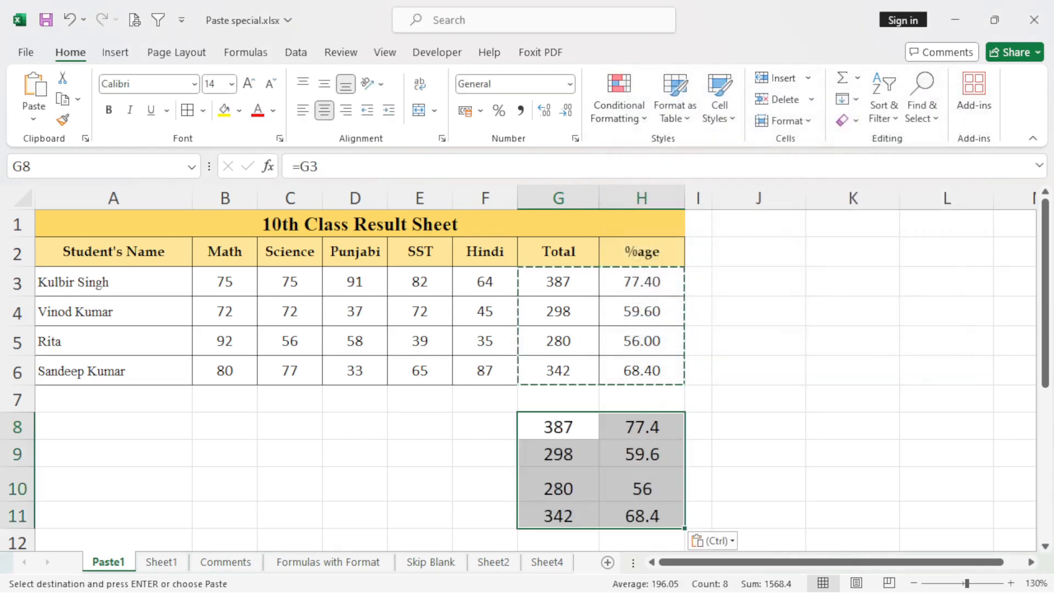
key("Escape")
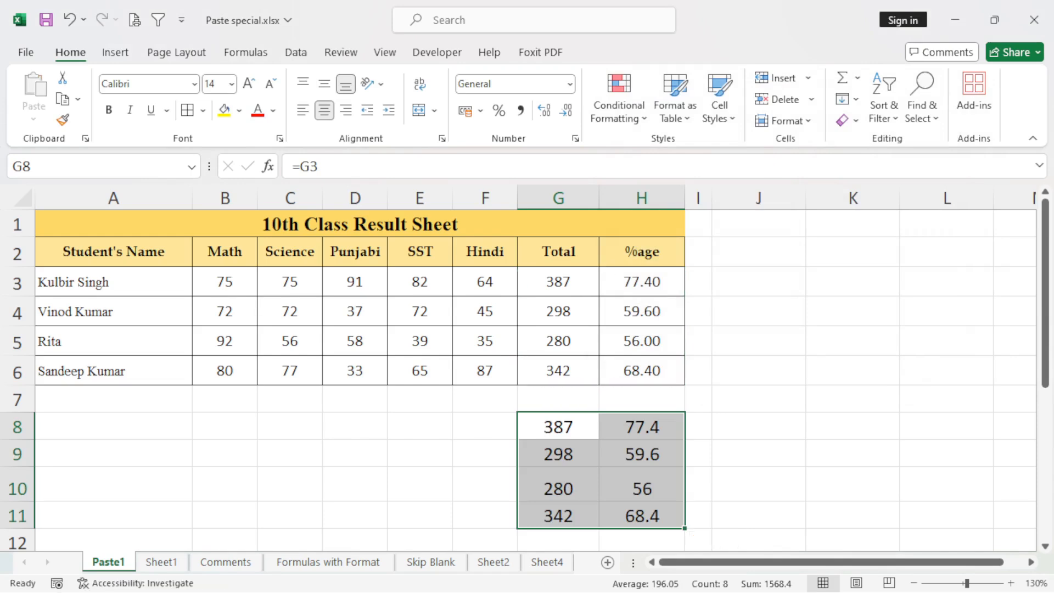
left_click(852, 483)
Step: Change the first student's marks to 10 in Punjabi, 25 in SST and 30 in Hindi
left_click(355, 282)
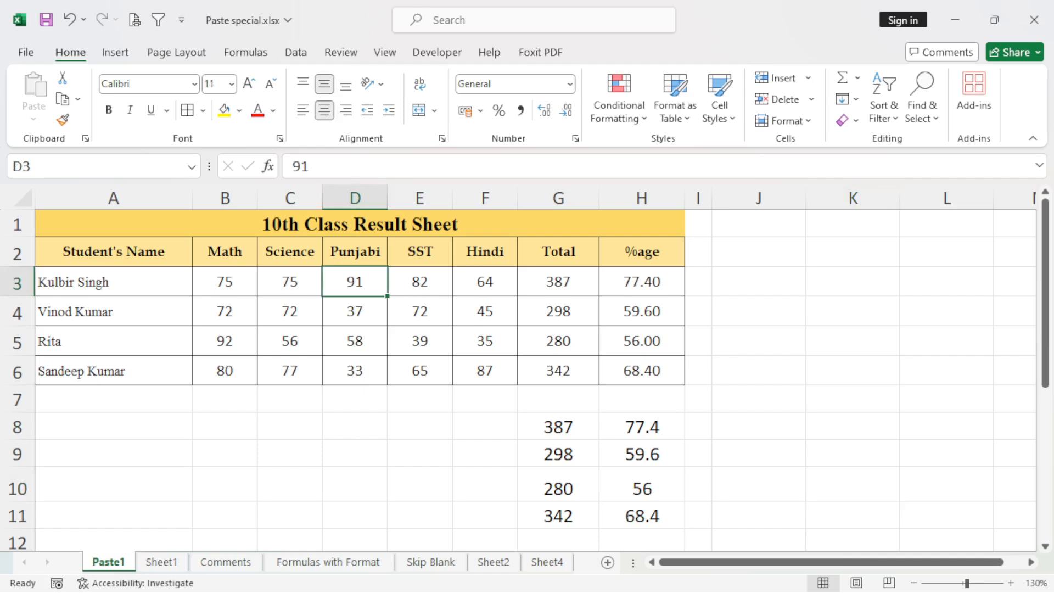
type("10")
key("Tab")
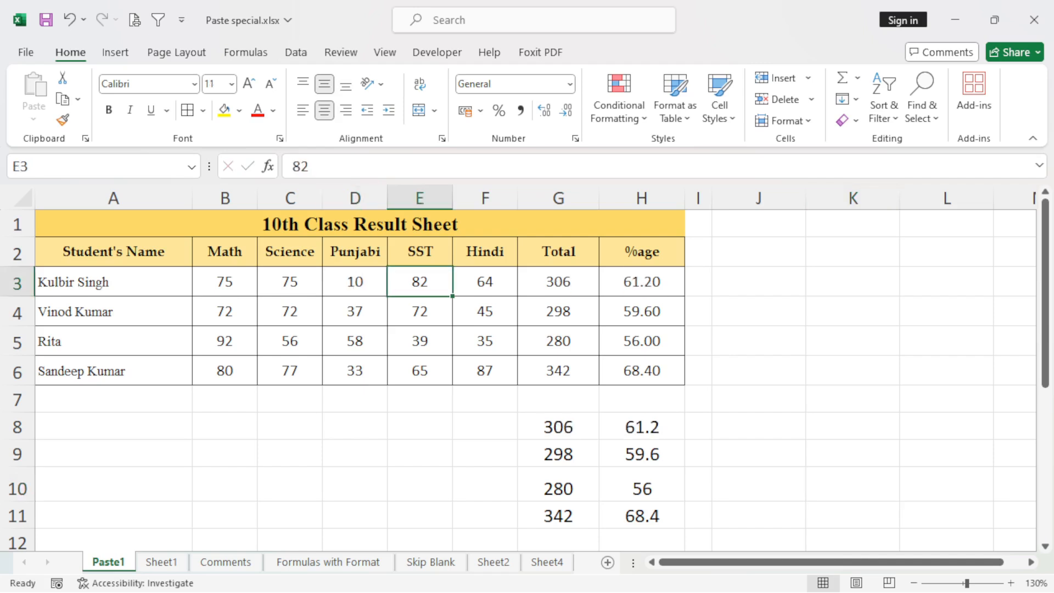
type("25")
key("Tab")
type("30")
key("Tab")
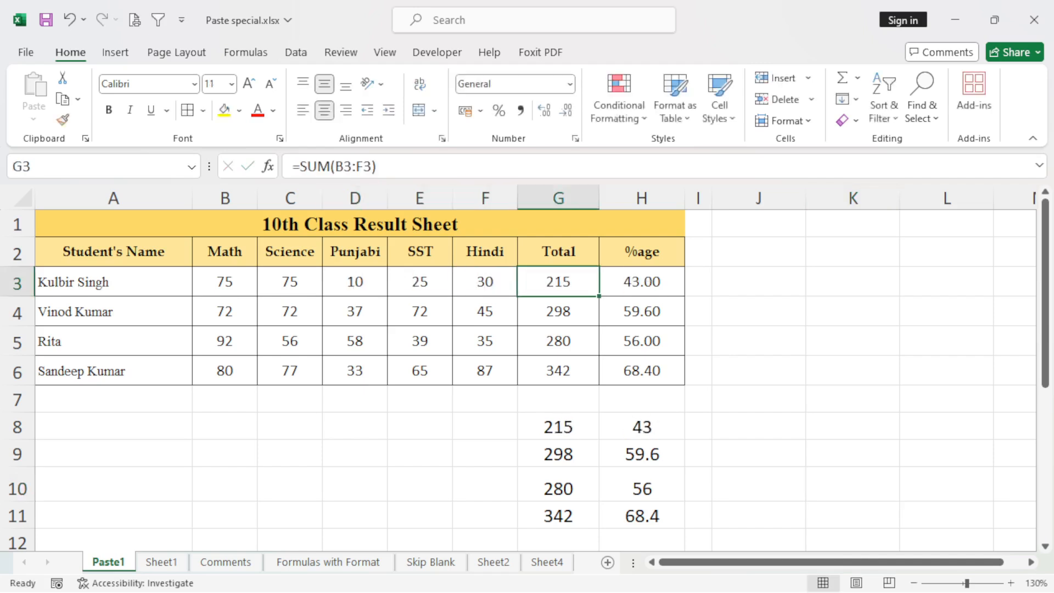
Step: Compare the linked cells G8:H11 with the source range G3:H6 and inspect the link formula in G8
left_click_drag(558, 427, 642, 516)
left_click_drag(558, 281, 641, 371)
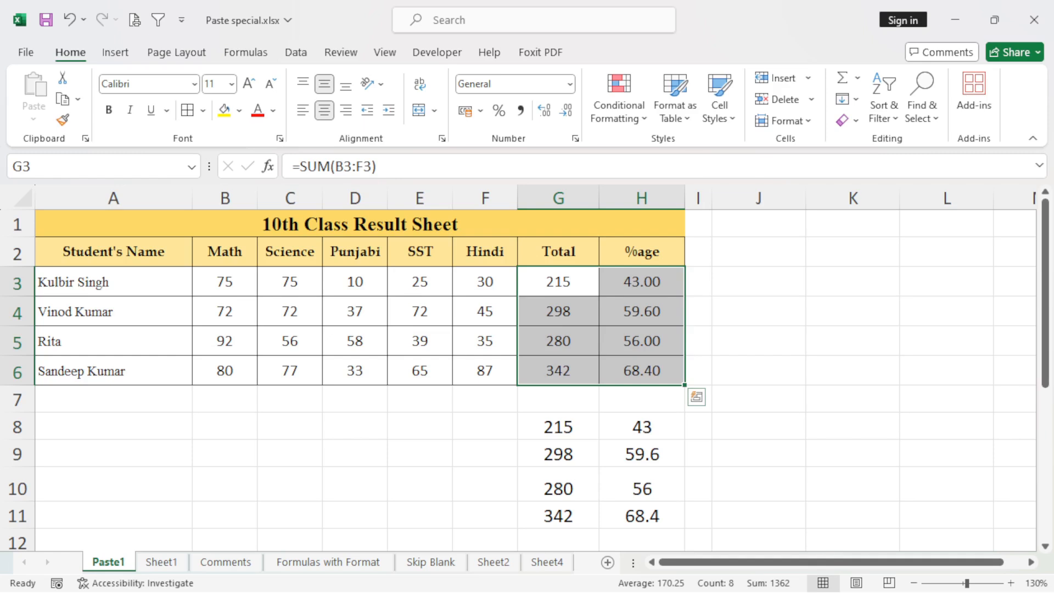
left_click(759, 427)
left_click(558, 427)
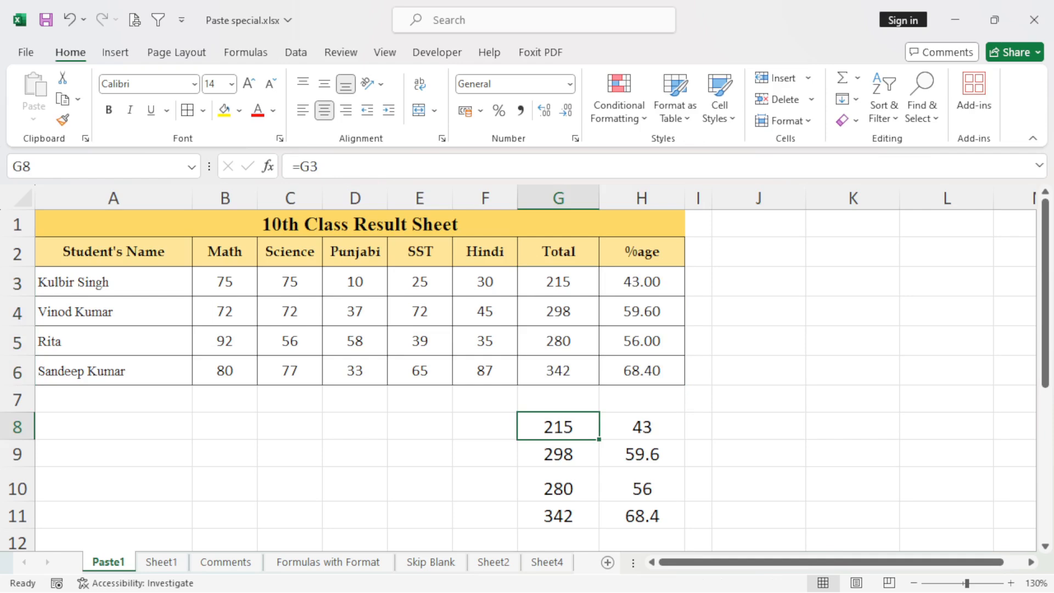
left_click(852, 399)
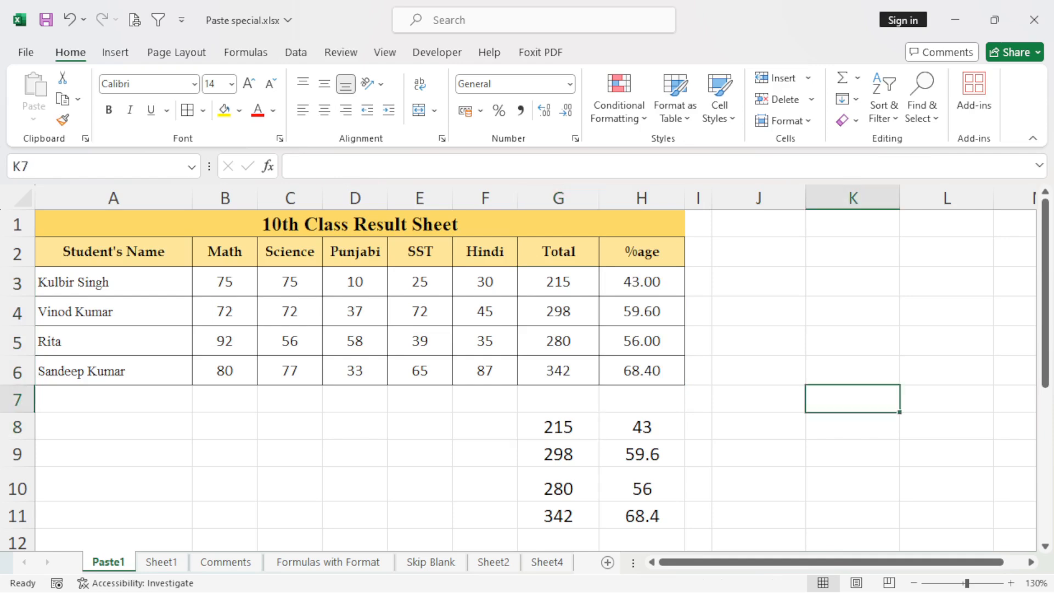